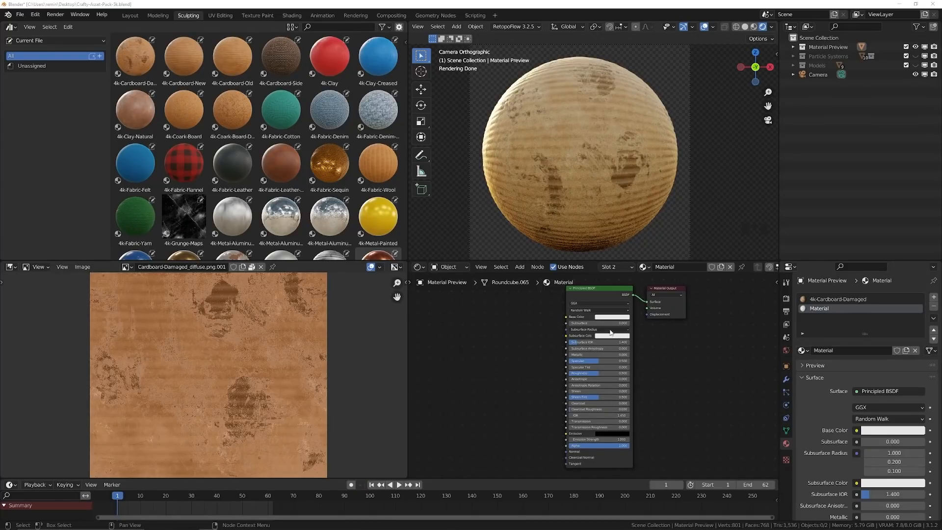
# Review the distribution options of the Principled BSDF node and keep GGX.
pyautogui.click(593, 293)
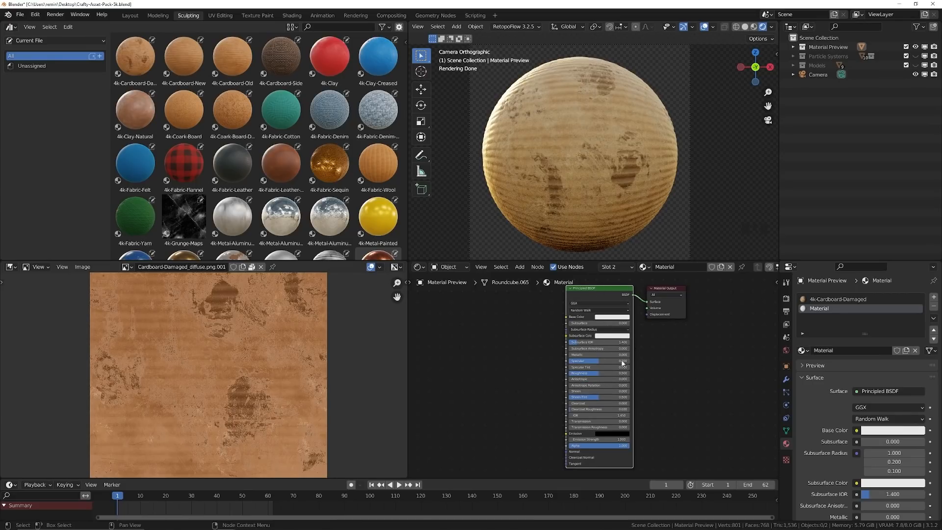
pyautogui.moveTo(654, 353); pyautogui.dragTo(656, 368, button='middle')
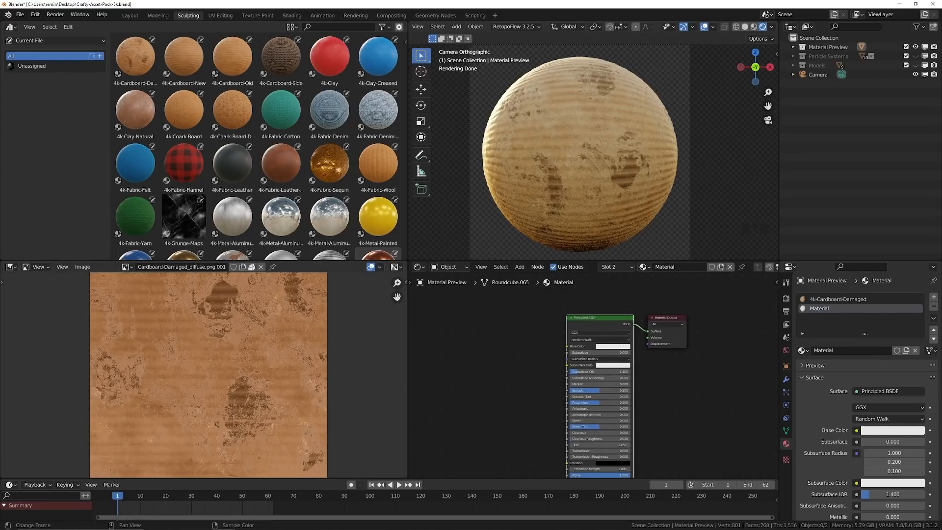
pyautogui.scroll(12, 596, 344)
pyautogui.moveTo(595, 343); pyautogui.dragTo(595, 365, button='middle')
pyautogui.click(575, 314)
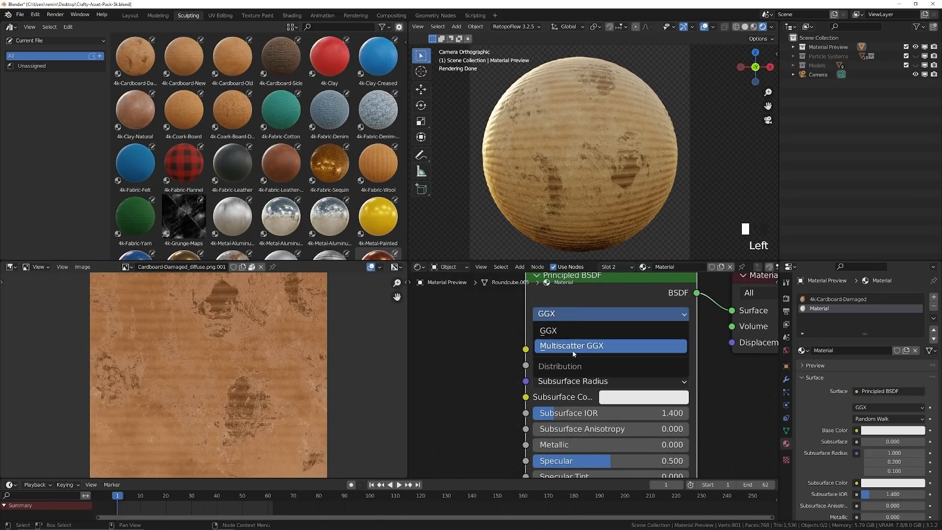
pyautogui.click(580, 330)
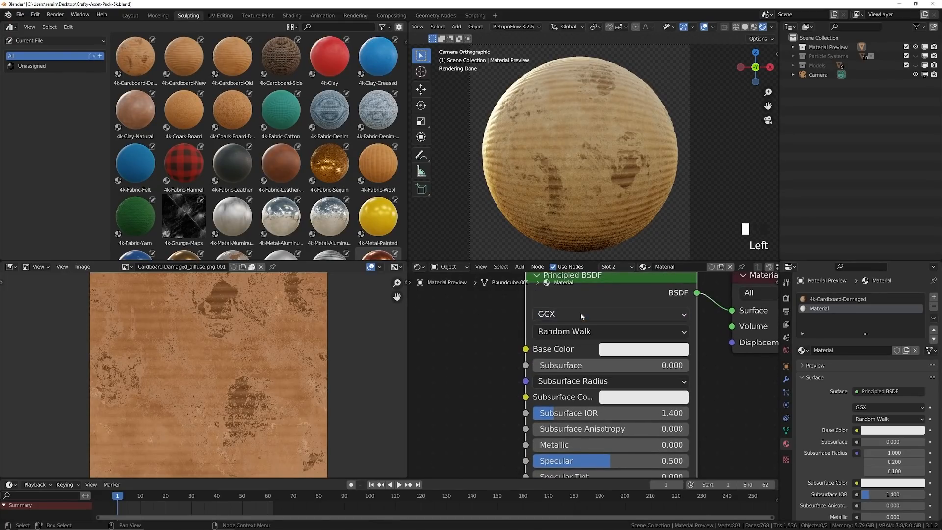
# Review the subsurface method options of the Principled BSDF node and keep Random Walk.
pyautogui.scroll(-2, 569, 315)
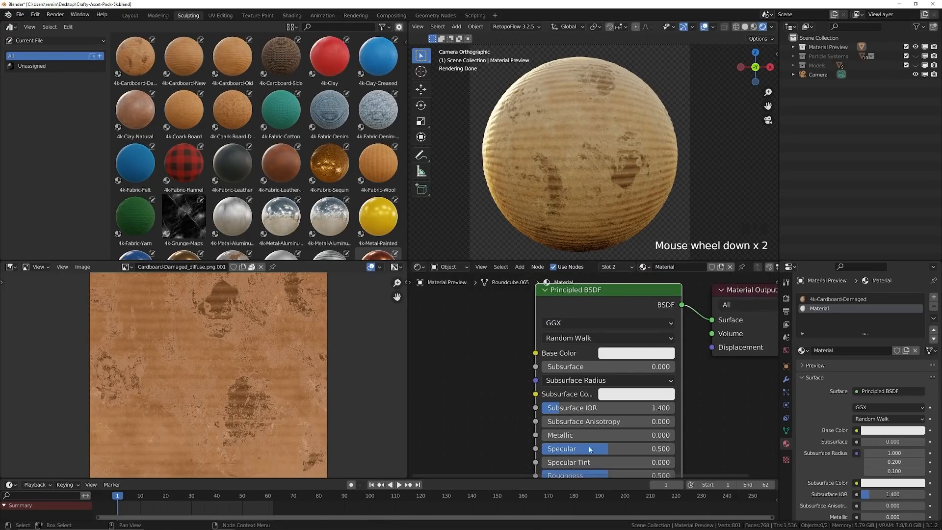
pyautogui.moveTo(602, 473)
pyautogui.mouseDown(button='middle')
pyautogui.moveTo(604, 434)
pyautogui.moveTo(600, 475)
pyautogui.mouseUp(button='middle')
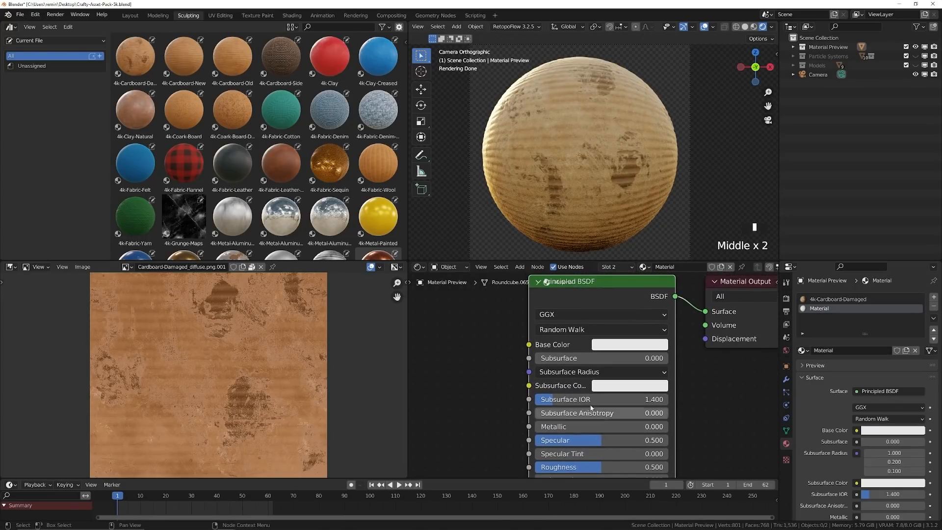
pyautogui.moveTo(565, 341); pyautogui.dragTo(563, 352, button='middle')
pyautogui.click(569, 345)
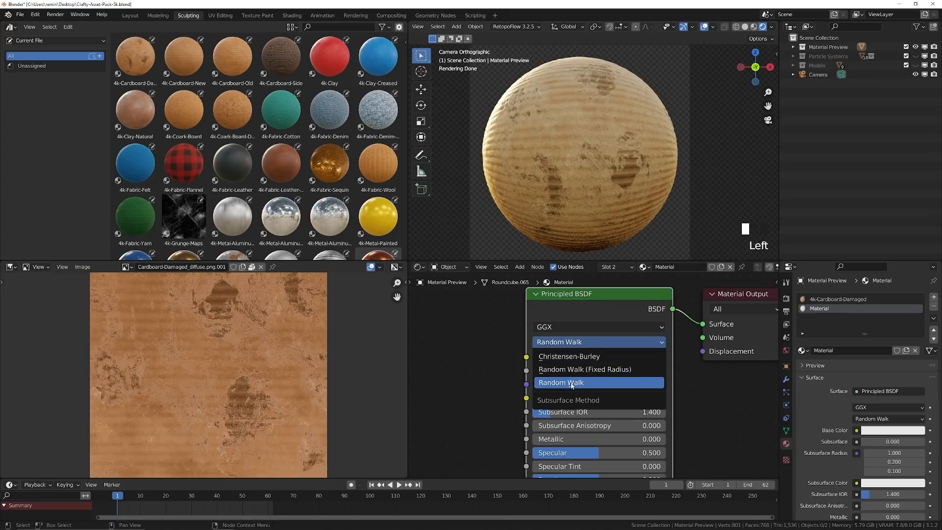
pyautogui.click(578, 347)
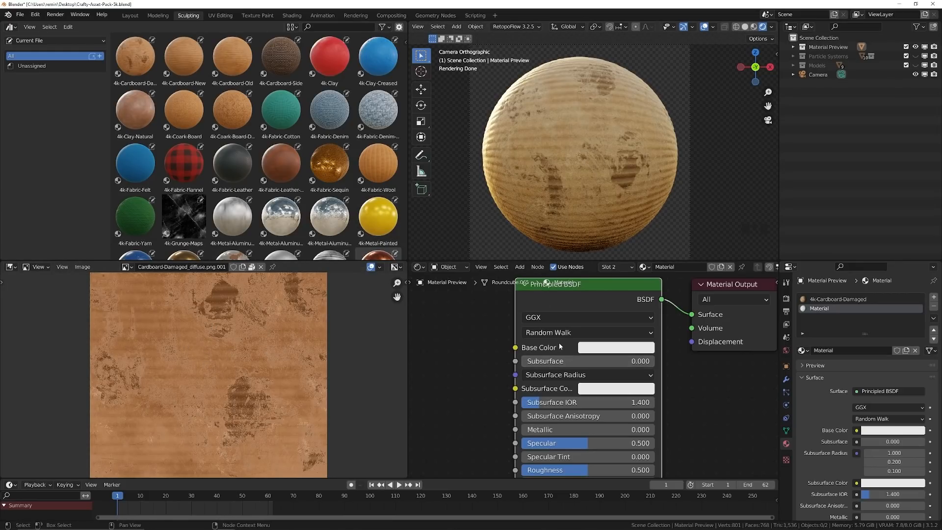
pyautogui.scroll(1, 588, 368)
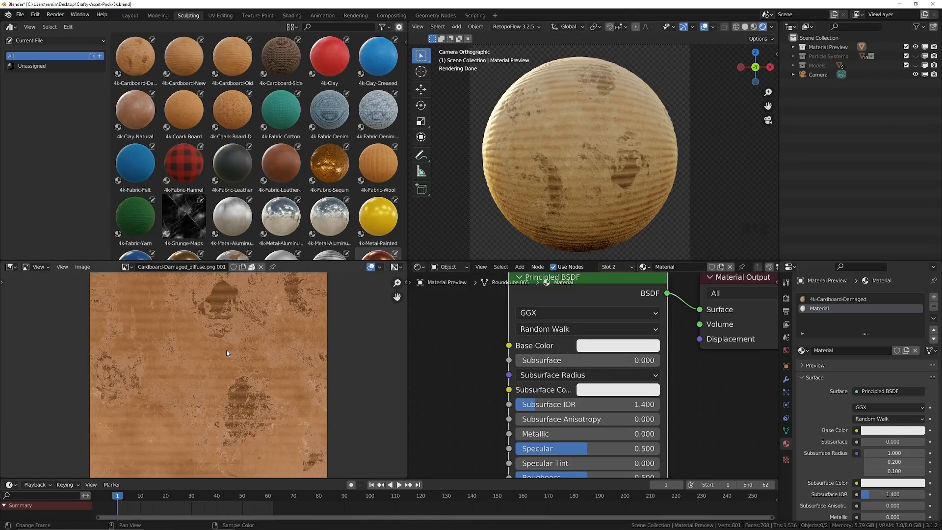
# Examine the Cardboard-Damaged diffuse texture up close, including its stained patches, as an example of a base color map.
pyautogui.scroll(3, 226, 349)
pyautogui.scroll(-1, 275, 331)
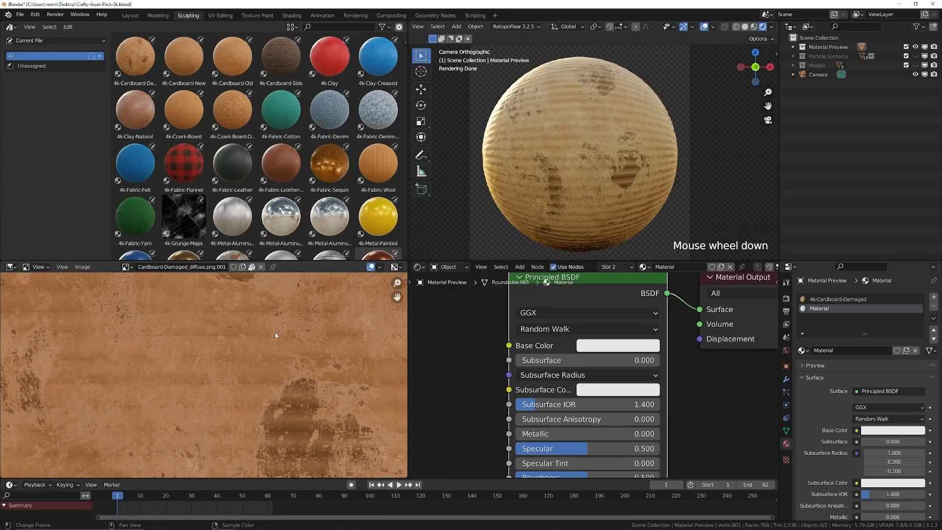
pyautogui.moveTo(275, 333); pyautogui.dragTo(274, 414, button='middle')
pyautogui.moveTo(150, 337); pyautogui.dragTo(256, 325, button='middle')
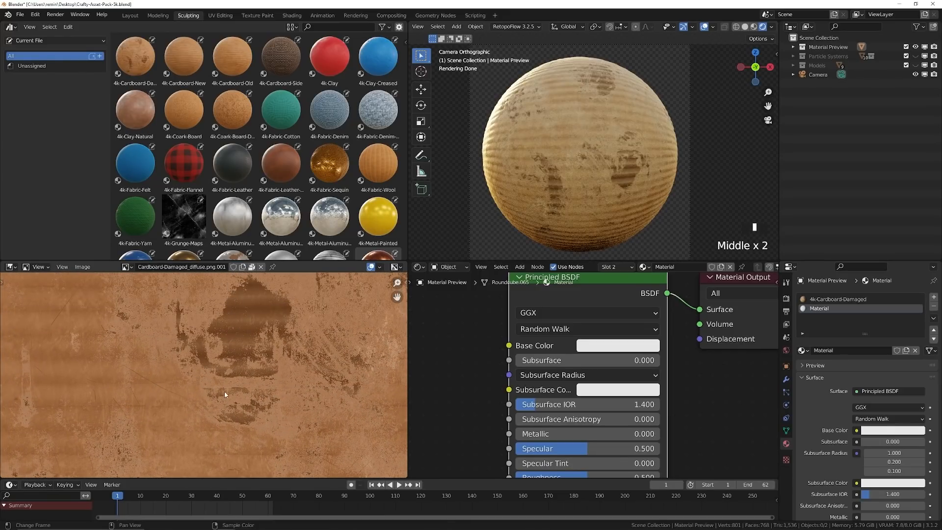
pyautogui.moveTo(222, 330); pyautogui.dragTo(226, 392, button='middle')
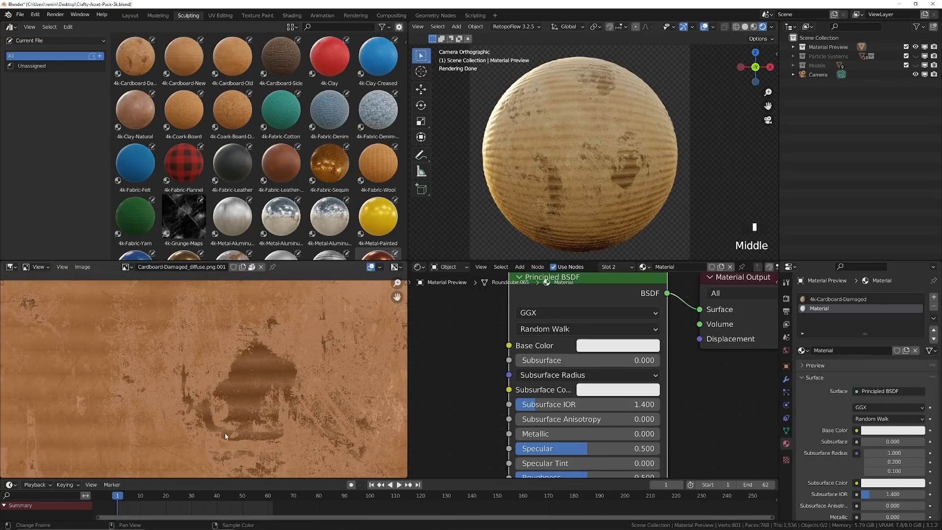
pyautogui.moveTo(224, 433); pyautogui.dragTo(221, 414, button='middle')
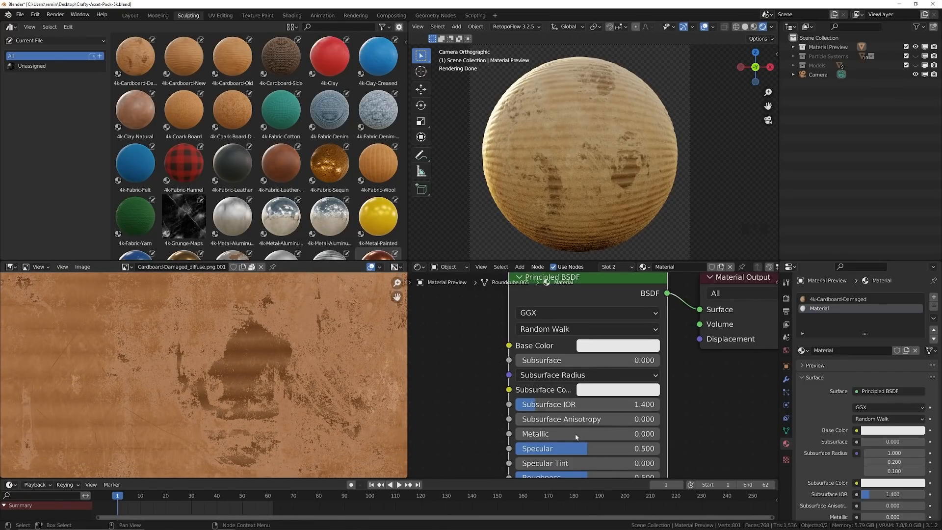
pyautogui.scroll(-4, 329, 401)
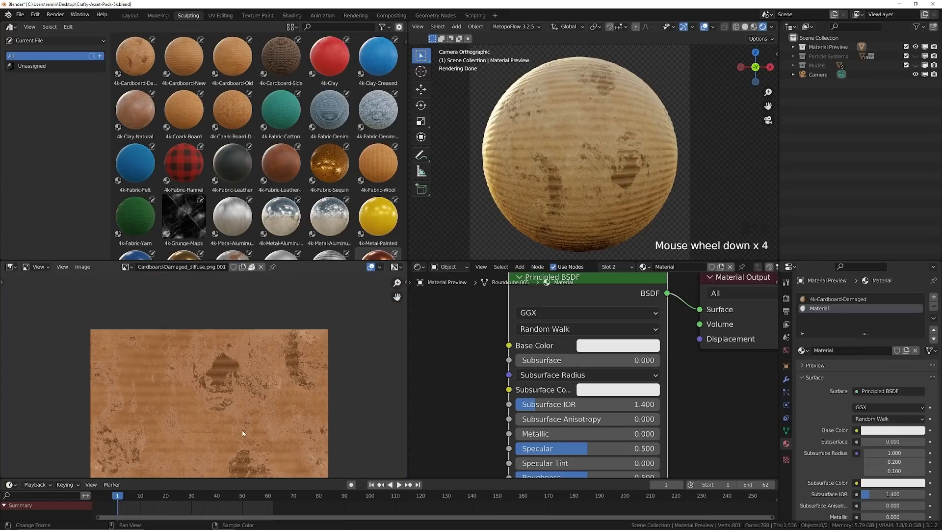
pyautogui.moveTo(237, 406); pyautogui.dragTo(232, 363, button='middle')
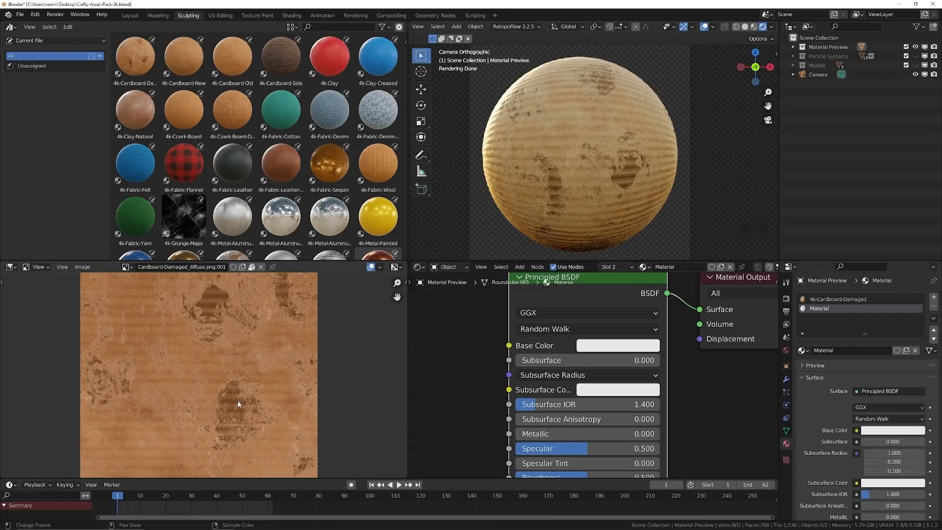
pyautogui.scroll(4, 239, 404)
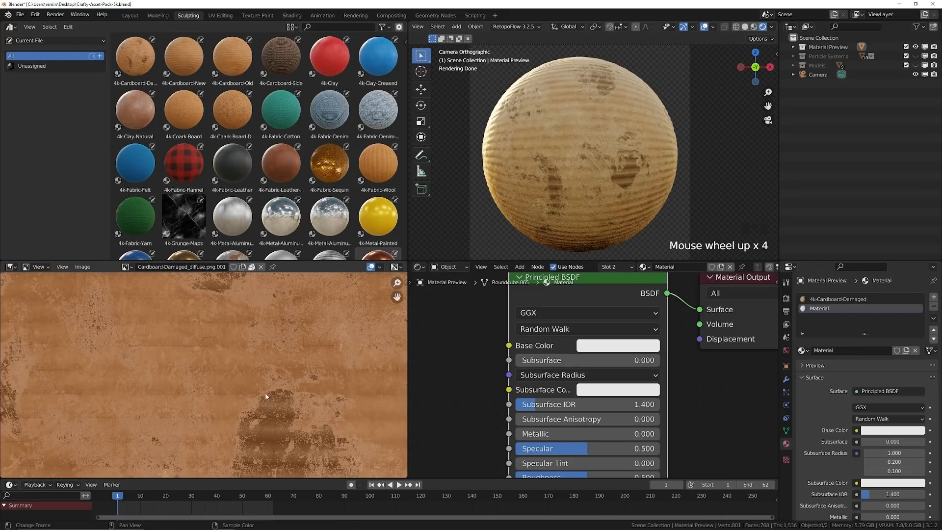
pyautogui.scroll(-2, 264, 392)
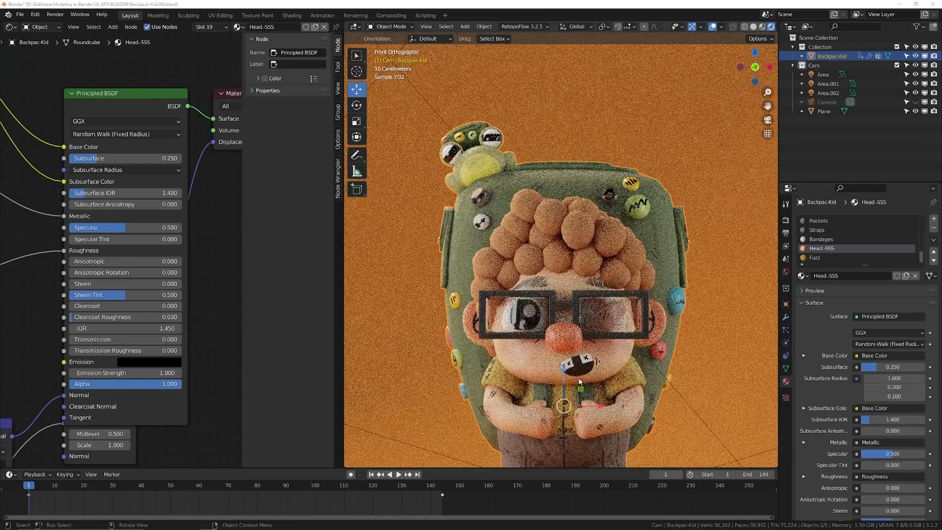
# Frame the backpack kid's face in front view and disconnect the Subsurface Color input of the Head.-SSS material's Principled BSDF.
pyautogui.moveTo(579, 382); pyautogui.dragTo(568, 346, button='middle')
pyautogui.press('KP_1')
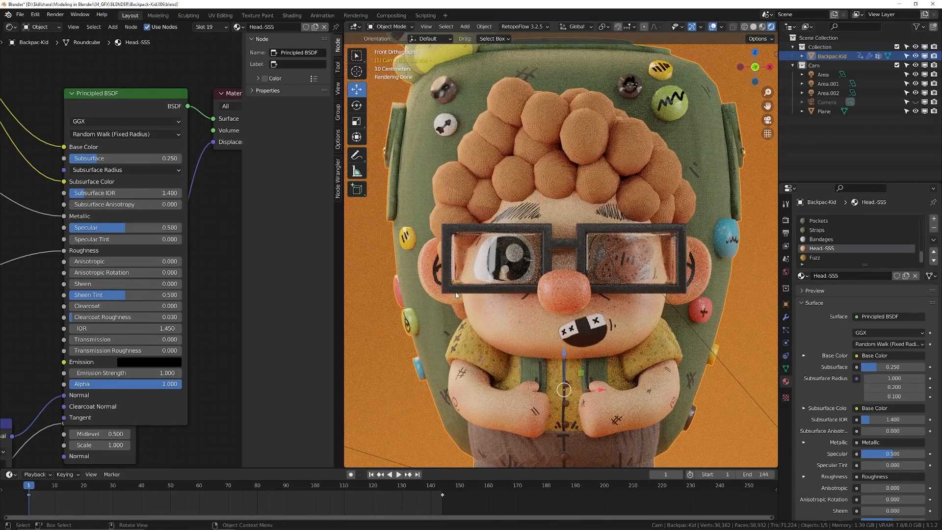
pyautogui.moveTo(63, 181); pyautogui.dragTo(40, 183)
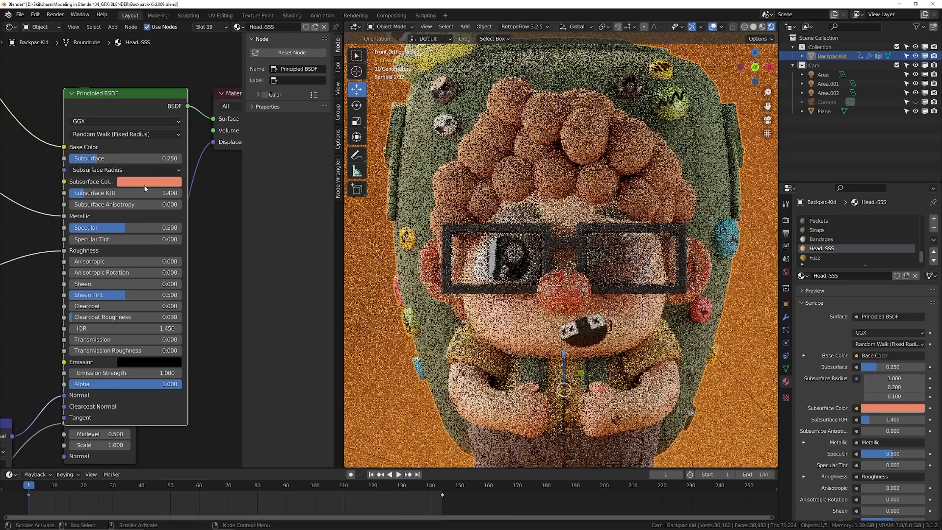
# Set the Subsurface Color of the Head.-SSS material to pure green.
pyautogui.click(147, 183)
pyautogui.click(130, 54)
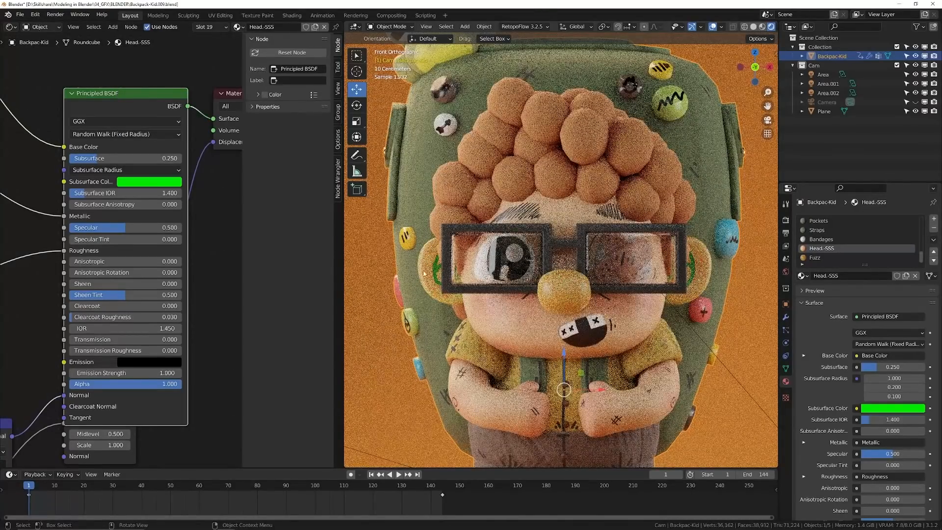
pyautogui.click(214, 213)
pyautogui.hotkey('ctrl', 'z')
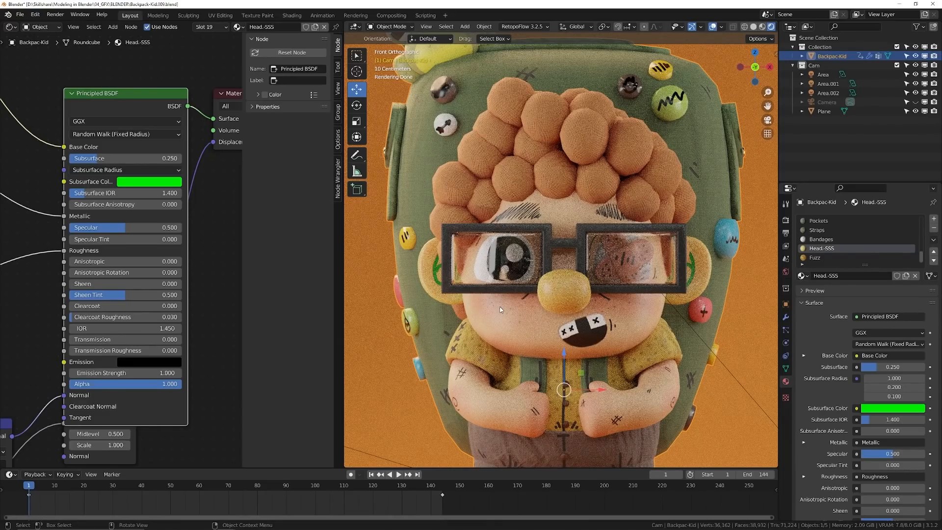
# Nudge the Principled BSDF node up and undo both that move and the green Subsurface Color.
pyautogui.click(215, 203)
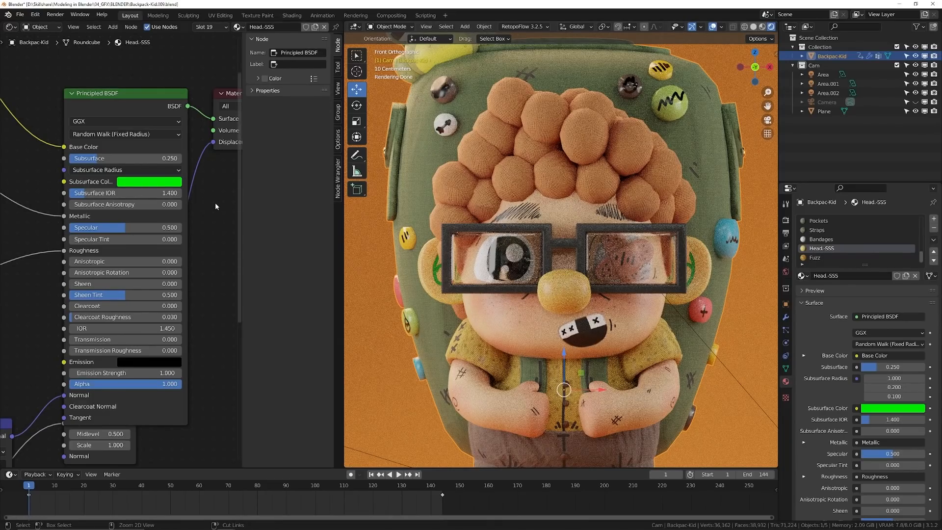
pyautogui.moveTo(137, 99); pyautogui.dragTo(130, 84)
pyautogui.click(189, 157)
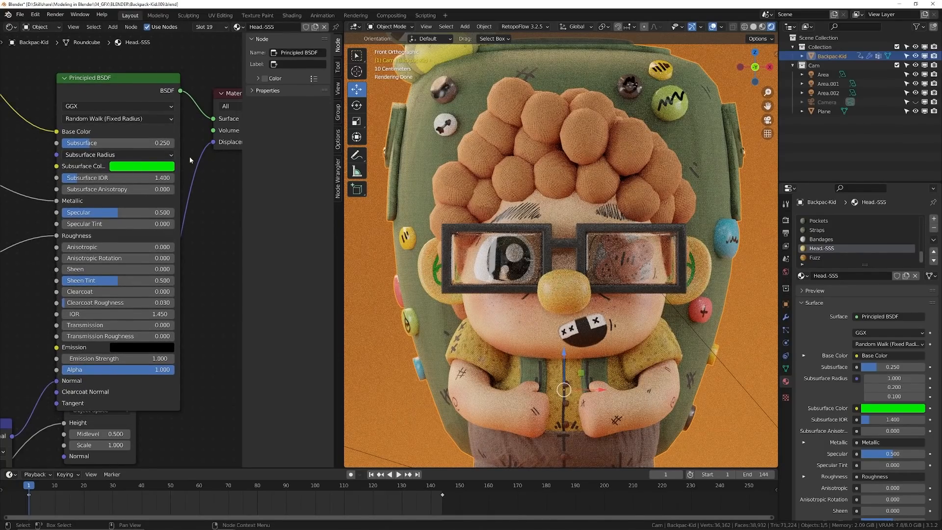
pyautogui.hotkey('ctrl', 'z')
pyautogui.hotkey('ctrl', 'z')
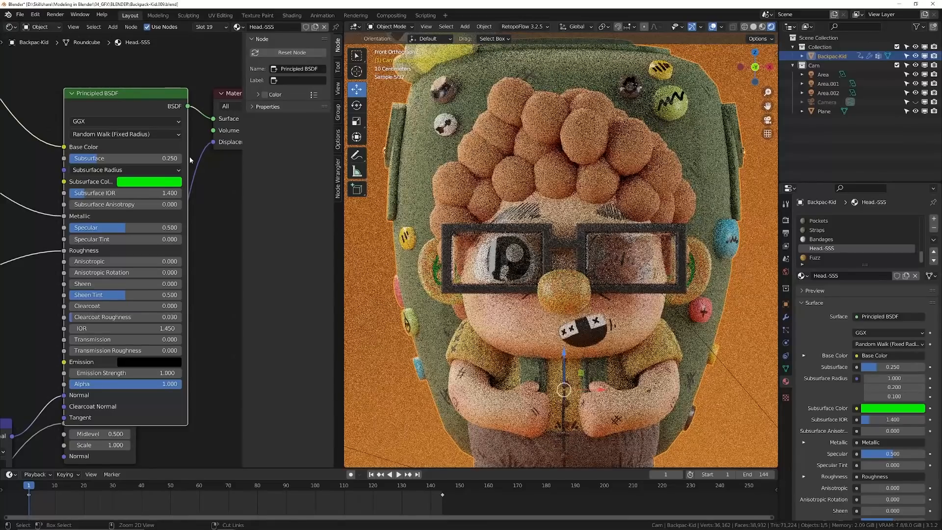
pyautogui.hotkey('ctrl', 'z')
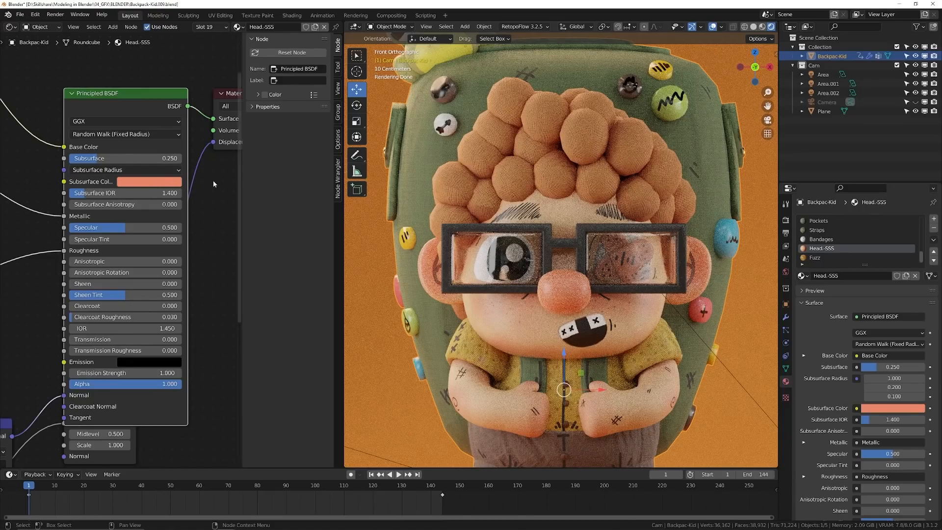
pyautogui.click(163, 172)
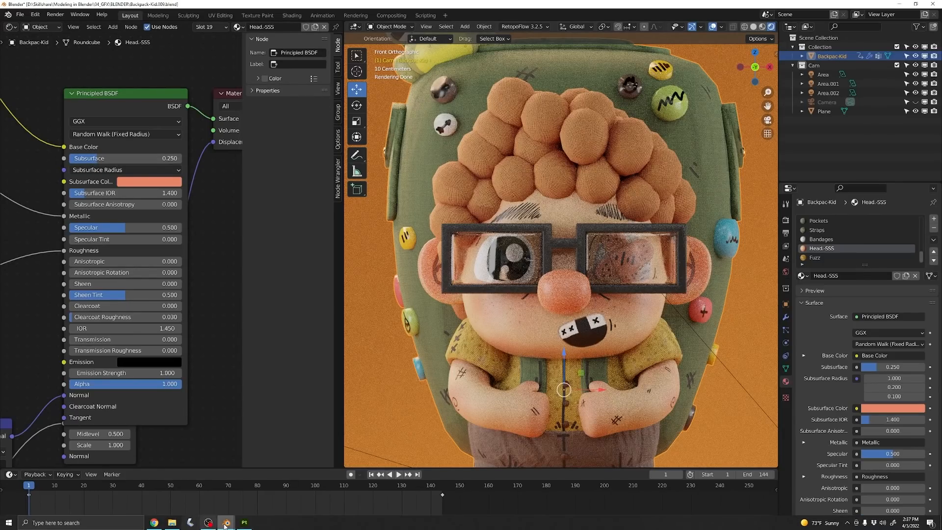
# Switch to Adobe Substance 3D Painter and examine the character's Thickness map from several angles, comparing the ears, nose and head.
pyautogui.click(244, 523)
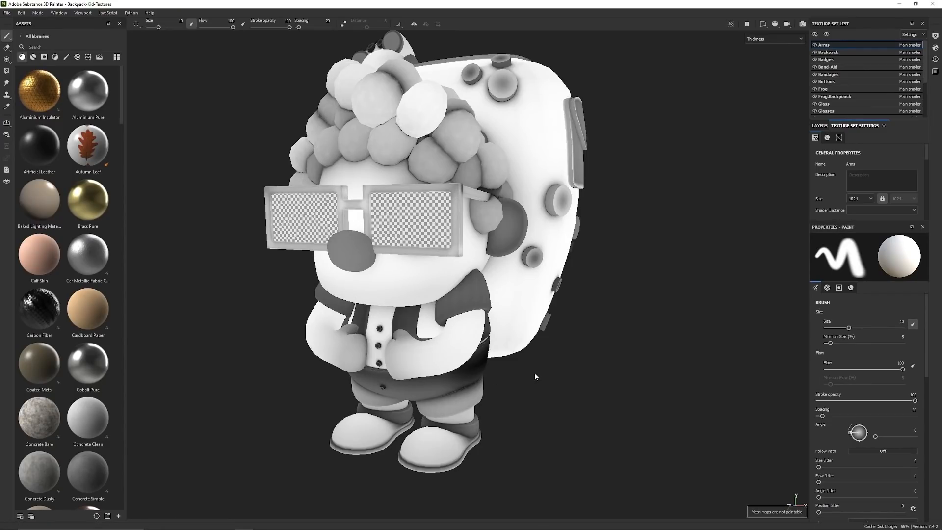
pyautogui.keyDown('alt'); pyautogui.moveTo(486, 350); pyautogui.dragTo(492, 327); pyautogui.keyUp('alt')
pyautogui.keyDown('alt'); pyautogui.moveTo(492, 324); pyautogui.dragTo(525, 370, button='middle'); pyautogui.keyUp('alt')
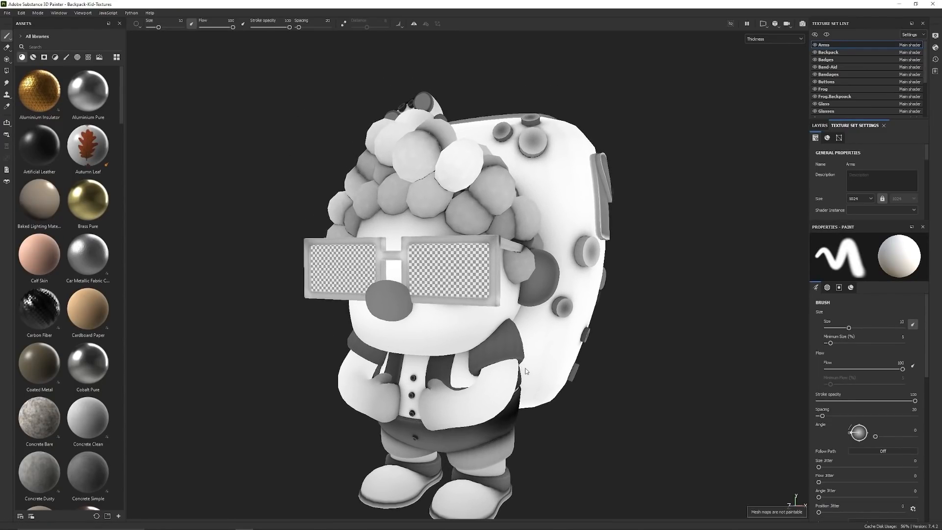
pyautogui.scroll(3, 525, 368)
pyautogui.keyDown('alt'); pyautogui.moveTo(526, 367); pyautogui.dragTo(502, 330); pyautogui.keyUp('alt')
pyautogui.keyDown('alt'); pyautogui.moveTo(501, 330); pyautogui.dragTo(526, 357, button='middle'); pyautogui.keyUp('alt')
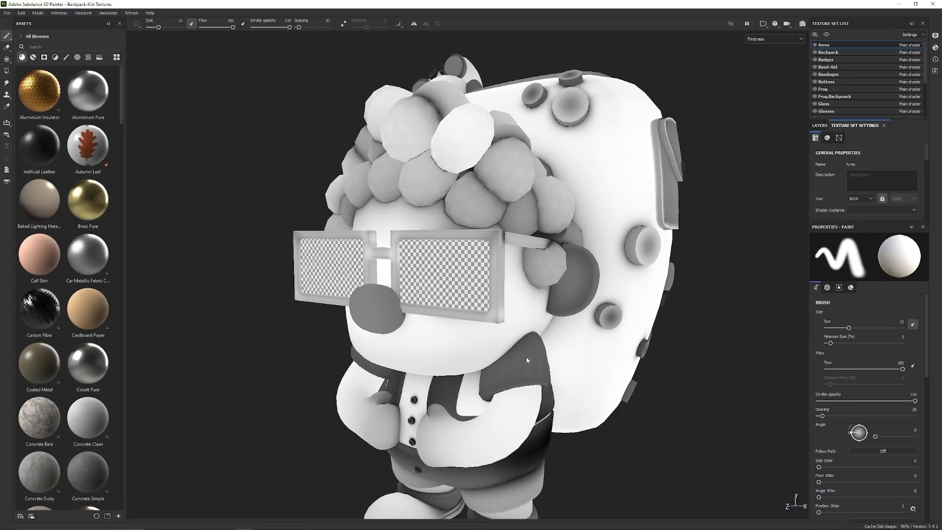
pyautogui.keyDown('alt'); pyautogui.moveTo(525, 359); pyautogui.dragTo(504, 350); pyautogui.keyUp('alt')
pyautogui.keyDown('alt'); pyautogui.moveTo(505, 350); pyautogui.dragTo(515, 358, button='middle'); pyautogui.keyUp('alt')
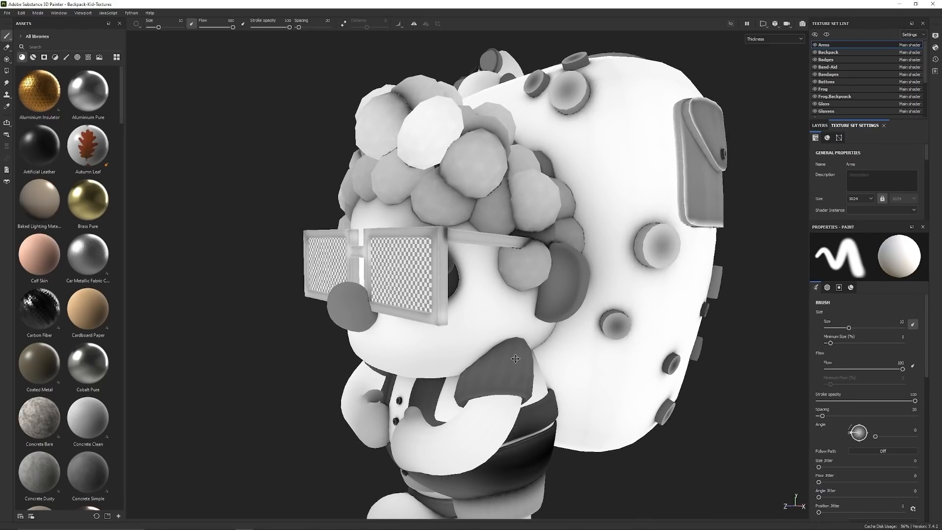
pyautogui.scroll(2, 436, 363)
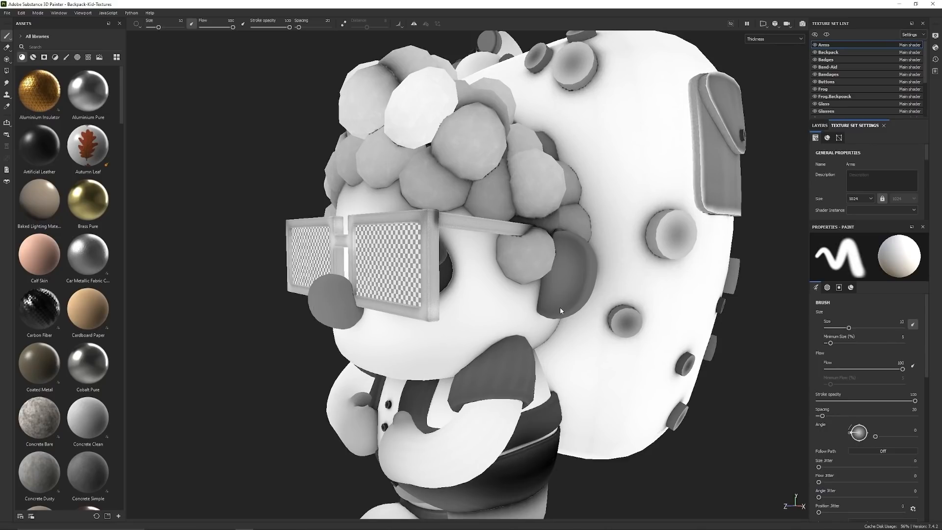
pyautogui.keyDown('alt'); pyautogui.moveTo(566, 315); pyautogui.dragTo(553, 275); pyautogui.keyUp('alt')
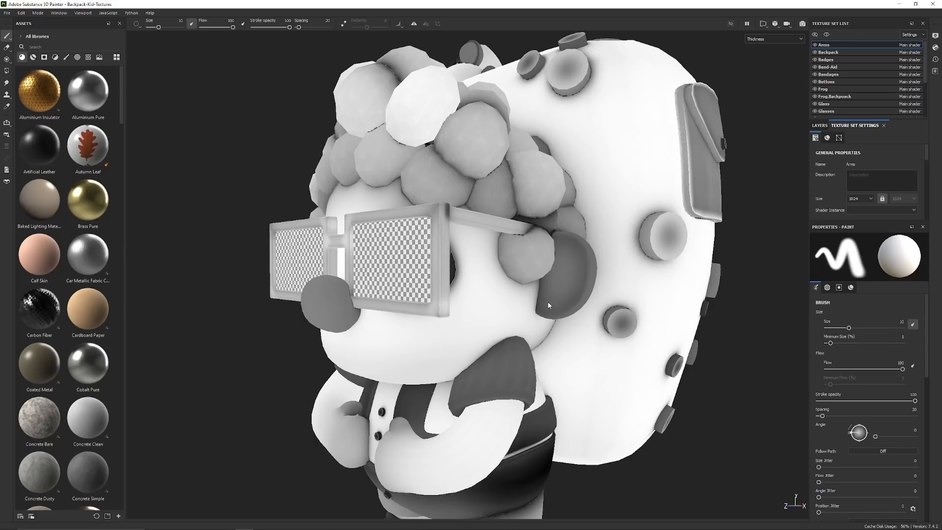
pyautogui.moveTo(401, 350)
pyautogui.keyDown('alt'); pyautogui.mouseDown()
pyautogui.moveTo(422, 345)
pyautogui.moveTo(396, 343)
pyautogui.mouseUp(); pyautogui.keyUp('alt')
pyautogui.keyDown('alt'); pyautogui.moveTo(481, 361); pyautogui.dragTo(434, 341, button='middle'); pyautogui.keyUp('alt')
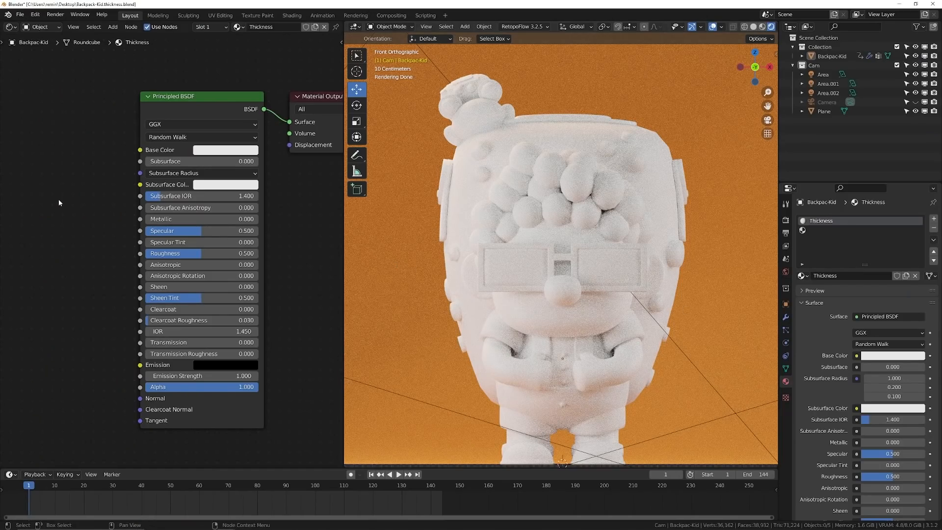
# Set the Subsurface Color of the Thickness material's Principled BSDF to saturated red.
pyautogui.moveTo(52, 189); pyautogui.dragTo(124, 188, button='middle')
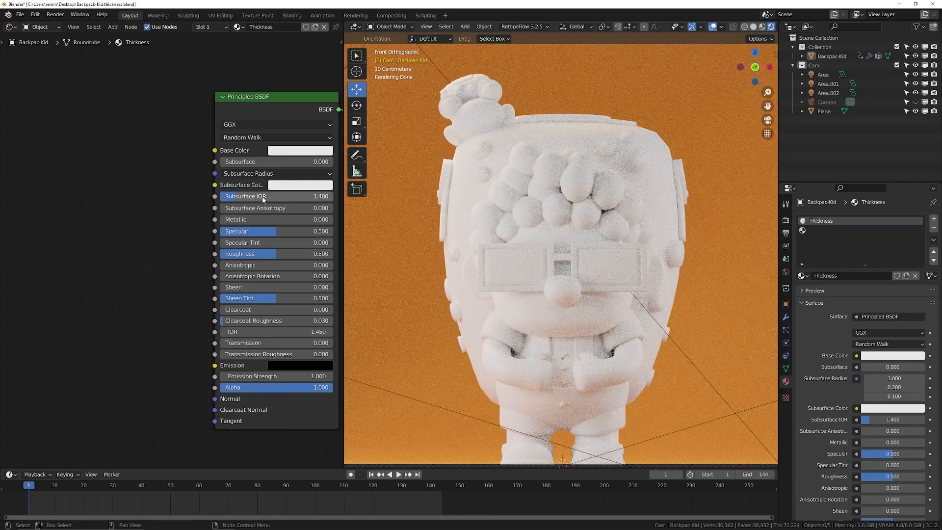
pyautogui.click(283, 189)
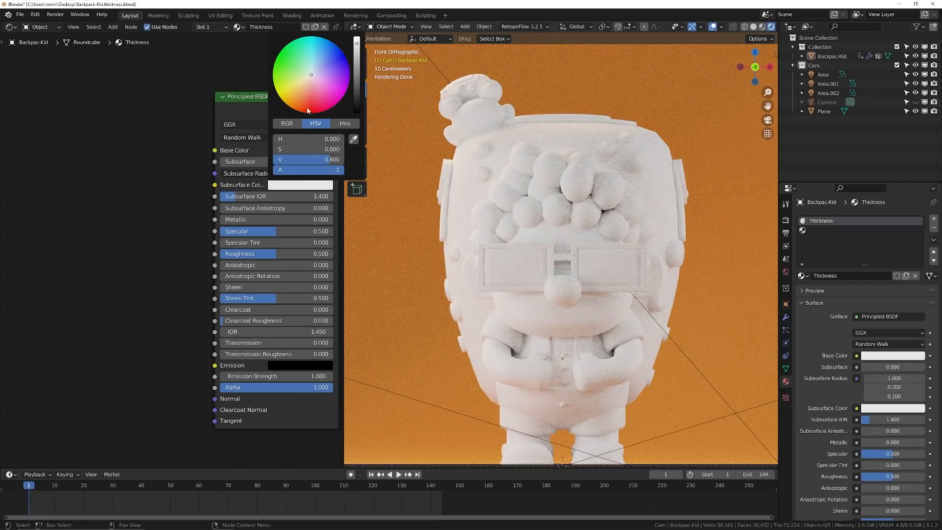
pyautogui.moveTo(311, 73); pyautogui.dragTo(311, 111)
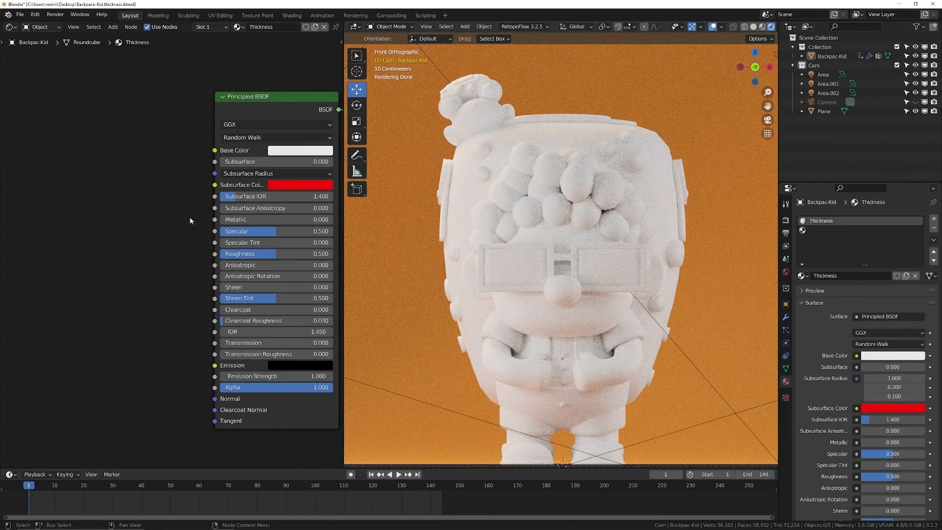
# Add an Ambient Occlusion node and connect its AO output to the Principled BSDF's Base Color.
pyautogui.moveTo(57, 171); pyautogui.dragTo(70, 167, button='middle')
pyautogui.hotkey('shift', 'a')
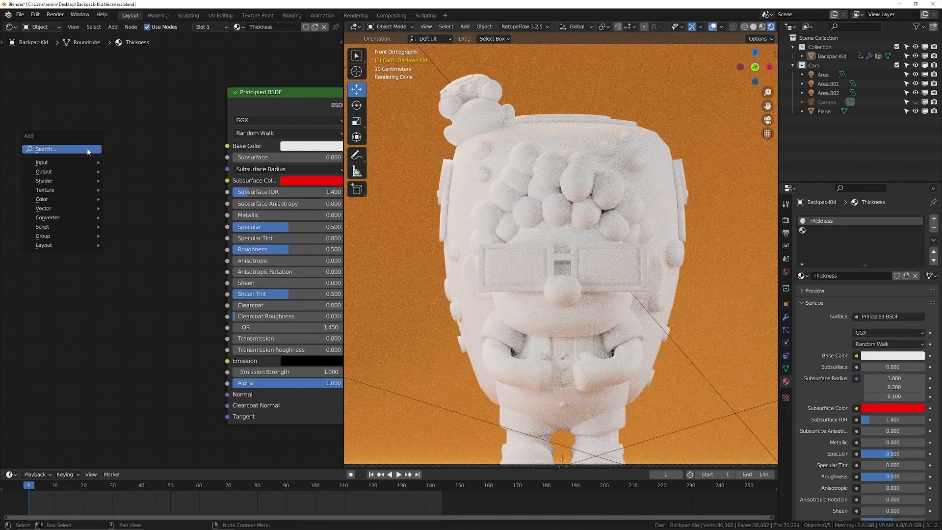
pyautogui.click(89, 149)
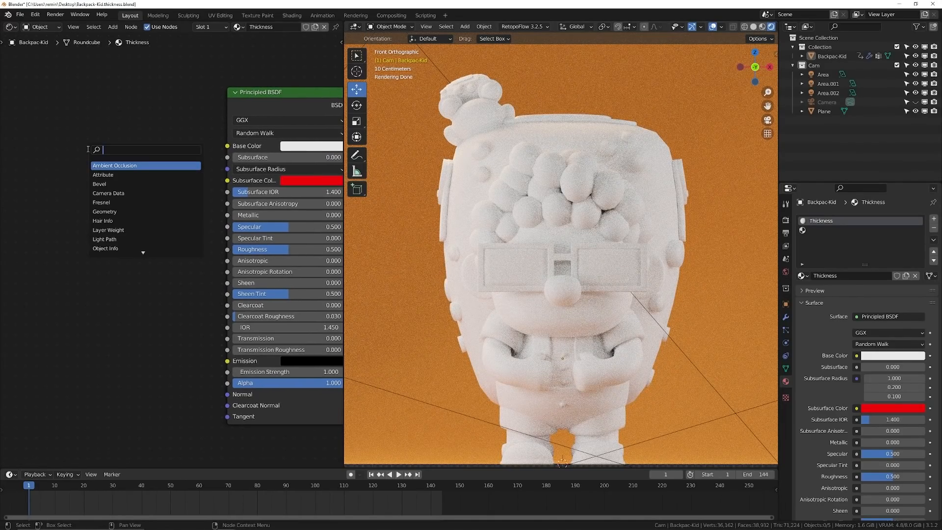
pyautogui.click(112, 165)
pyautogui.click(176, 124)
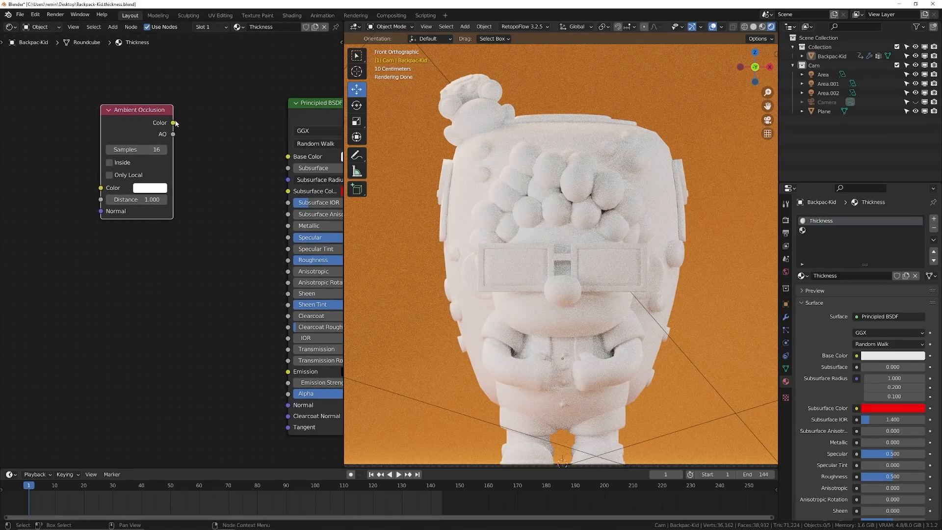
pyautogui.moveTo(155, 111); pyautogui.dragTo(278, 158)
pyautogui.moveTo(260, 166); pyautogui.dragTo(241, 168, button='middle')
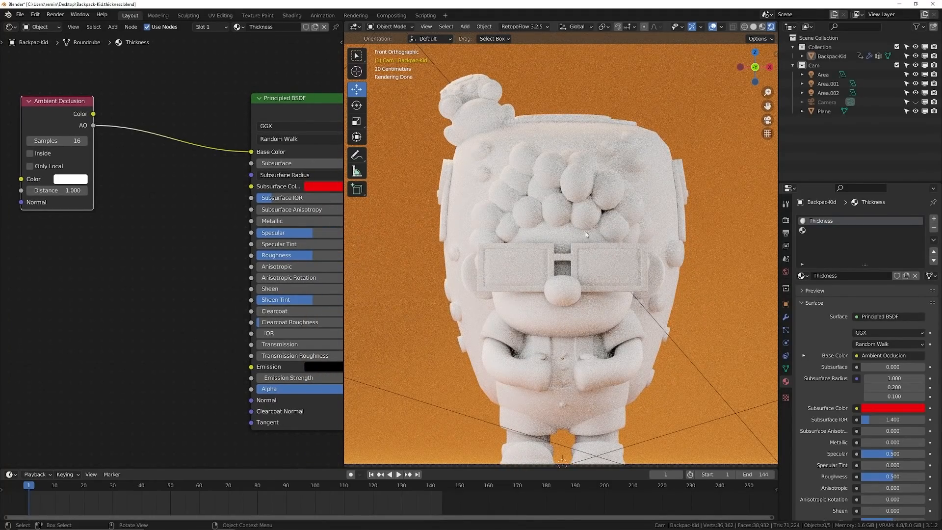
# Enable Inside and Only Local on the Ambient Occlusion node.
pyautogui.moveTo(150, 148); pyautogui.dragTo(139, 128, button='middle')
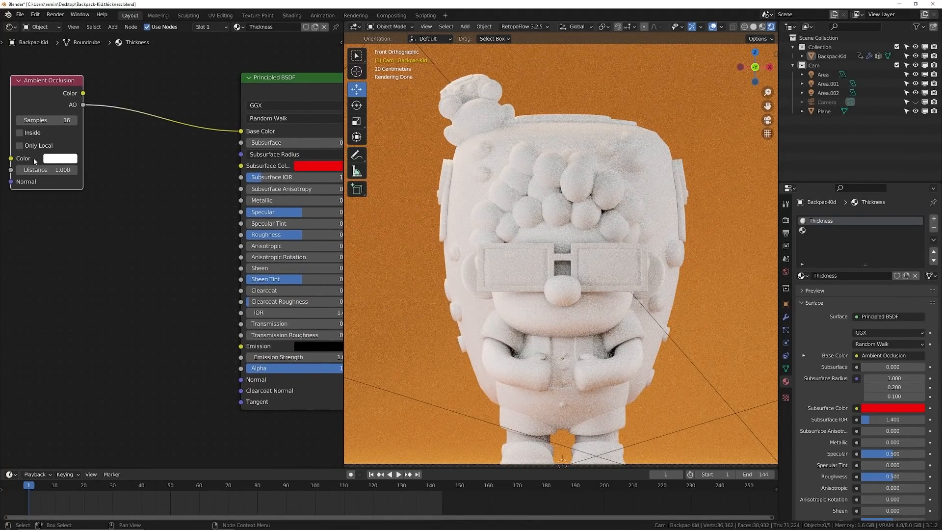
pyautogui.click(33, 134)
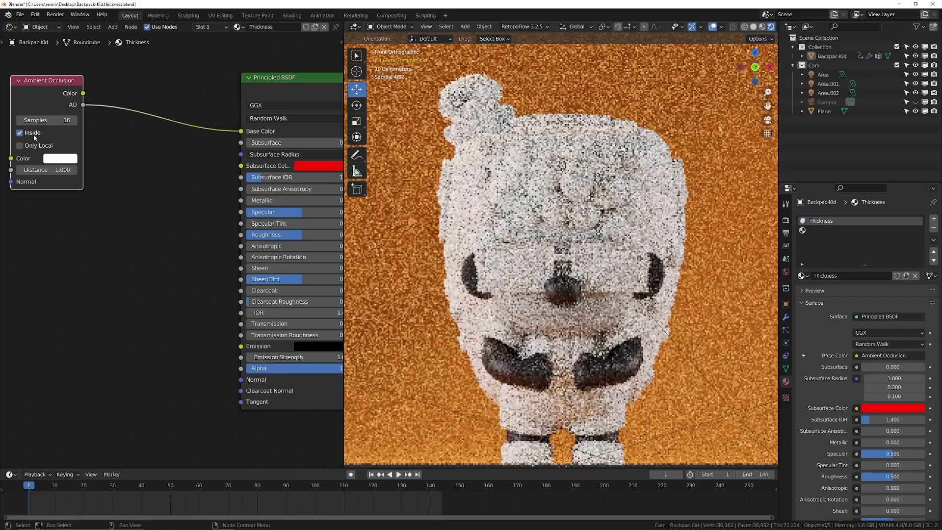
pyautogui.click(22, 146)
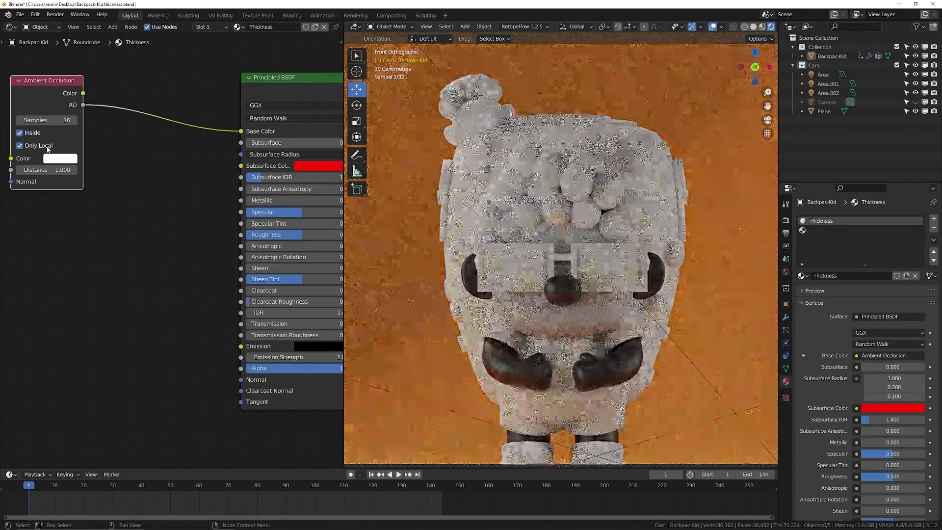
# Insert an Invert node on the link between the Ambient Occlusion node and the Principled BSDF's Base Color.
pyautogui.hotkey('shift', 'a')
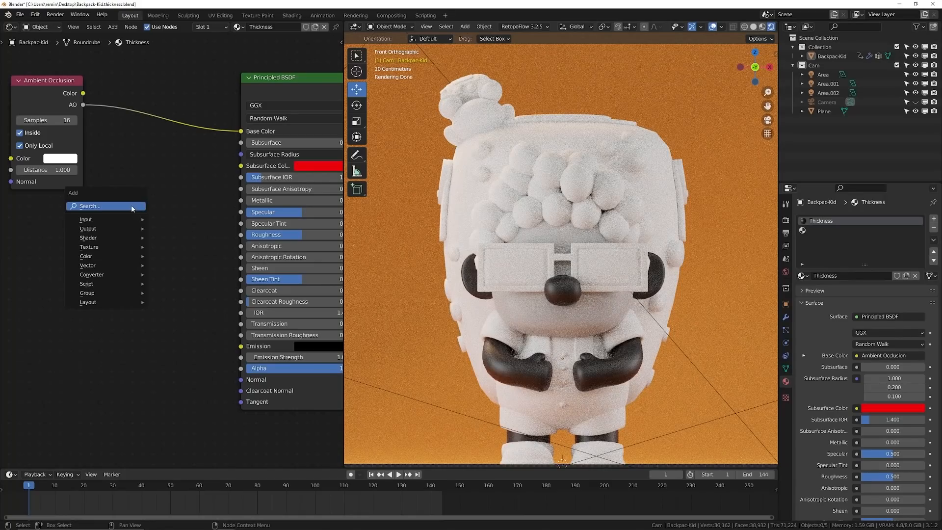
pyautogui.click(131, 206)
pyautogui.write('in')
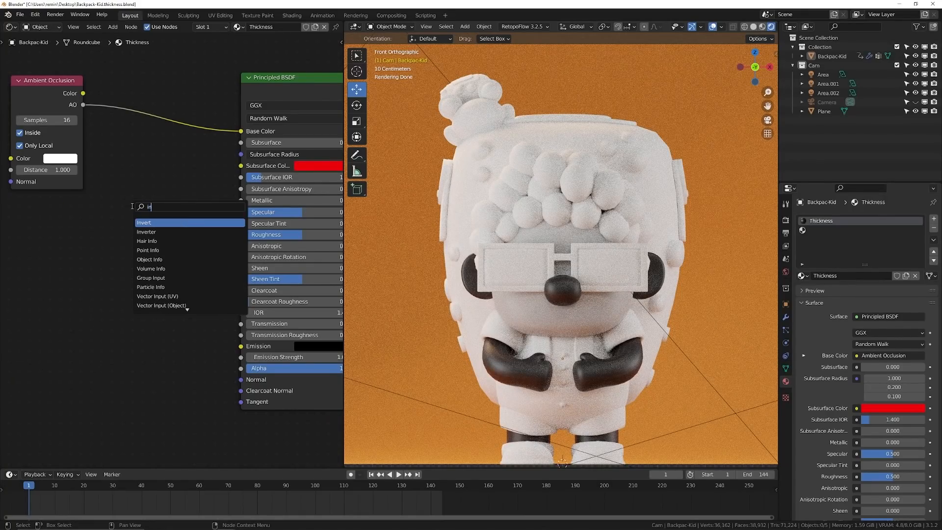
pyautogui.click(144, 223)
pyautogui.click(137, 123)
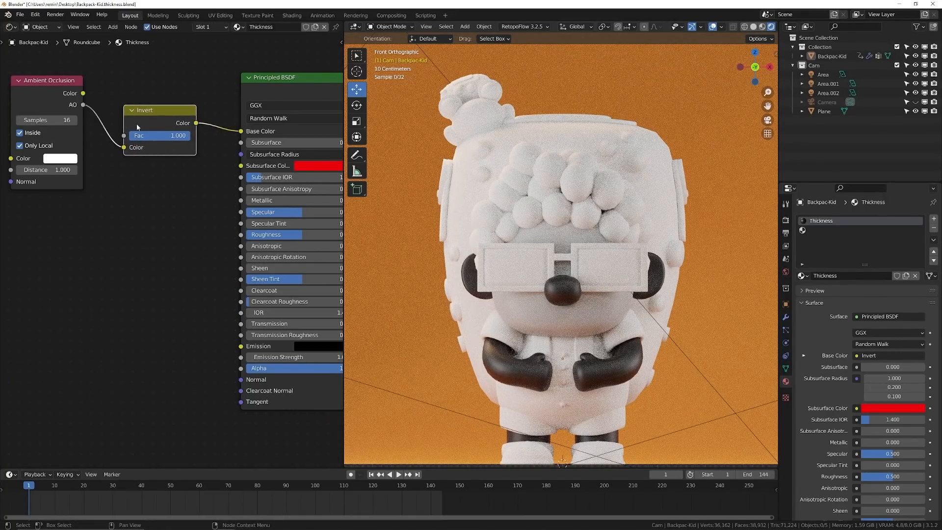
# Lower the Ambient Occlusion node's Distance in 0.1 increments to 0.200.
pyautogui.moveTo(88, 165); pyautogui.dragTo(107, 176, button='middle')
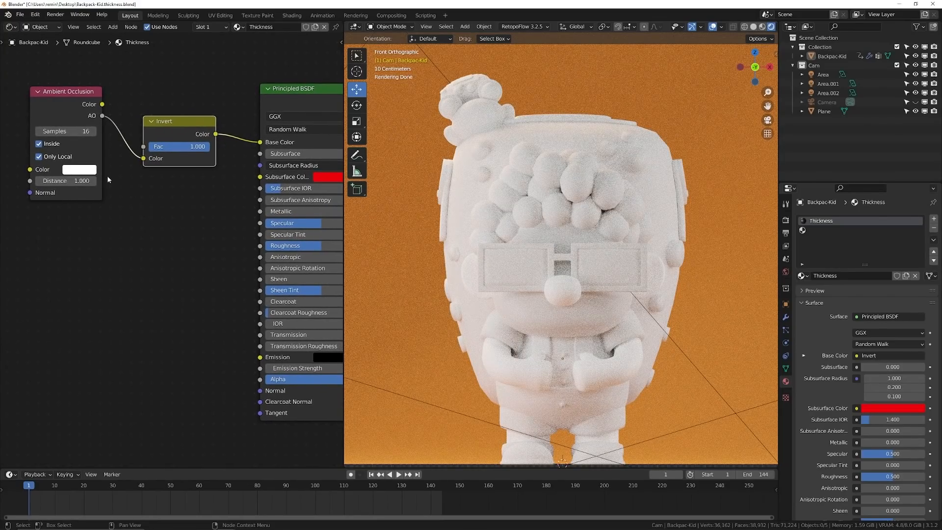
pyautogui.click(41, 181)
pyautogui.click(40, 181)
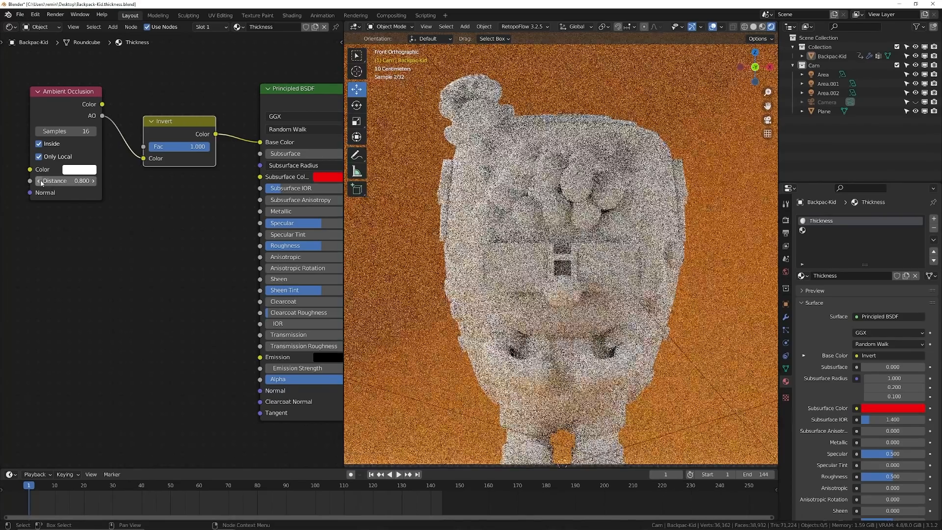
pyautogui.click(40, 181)
pyautogui.click(41, 181)
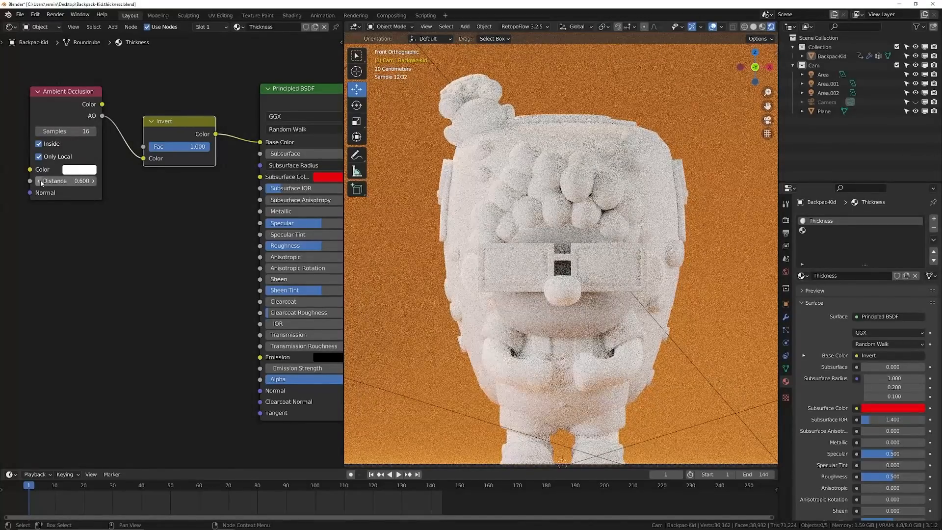
pyautogui.click(41, 181)
pyautogui.click(41, 181)
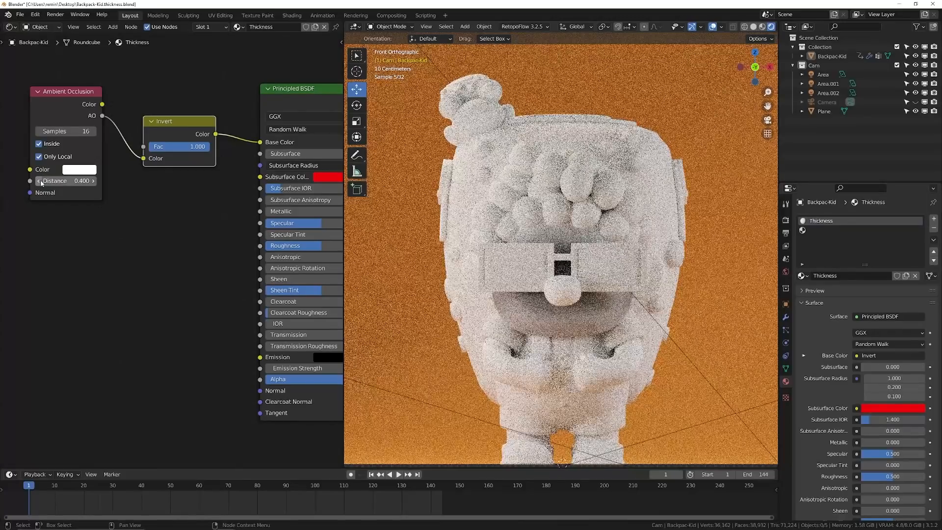
pyautogui.click(41, 180)
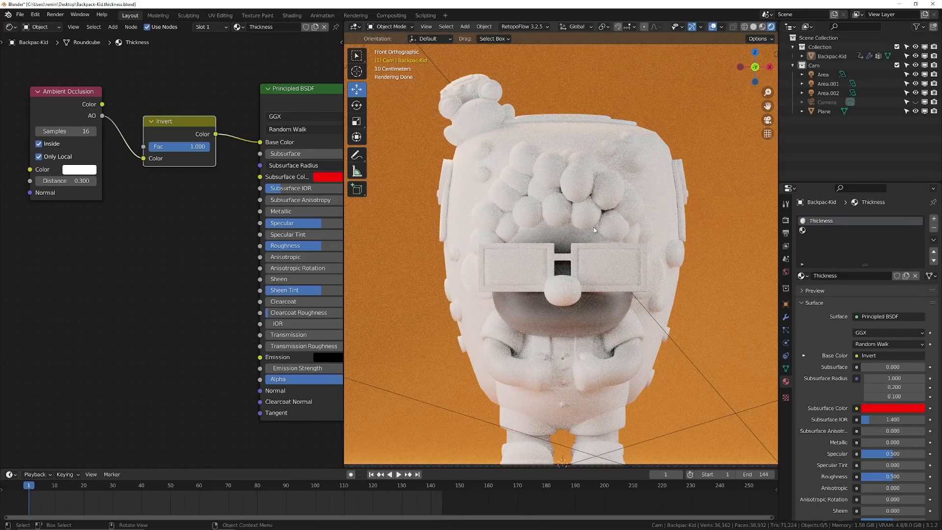
pyautogui.click(39, 181)
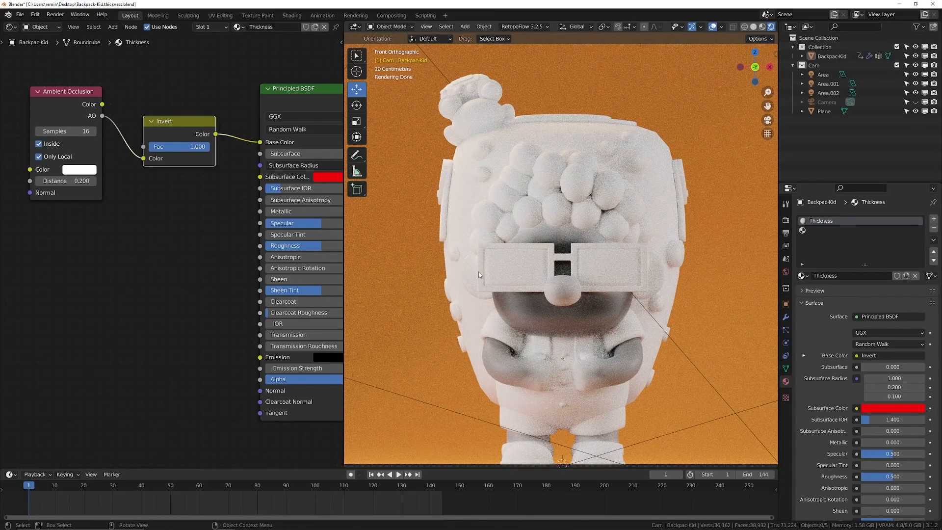
# Move the Invert node's Color link from the Principled BSDF's Base Color input to its Subsurface input.
pyautogui.moveTo(220, 207); pyautogui.dragTo(191, 224, button='middle')
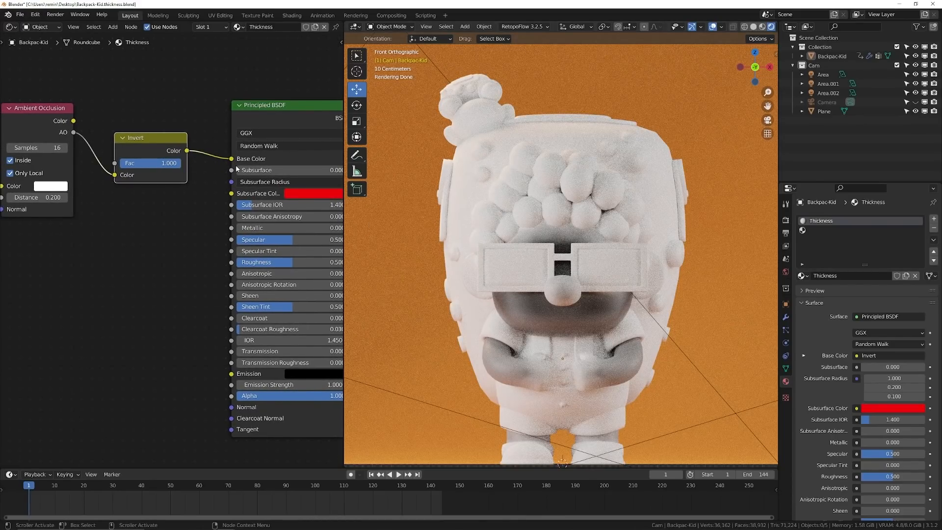
pyautogui.moveTo(236, 168); pyautogui.dragTo(192, 164, button='middle')
pyautogui.moveTo(191, 163)
pyautogui.mouseDown()
pyautogui.moveTo(177, 172)
pyautogui.moveTo(191, 173)
pyautogui.mouseUp()
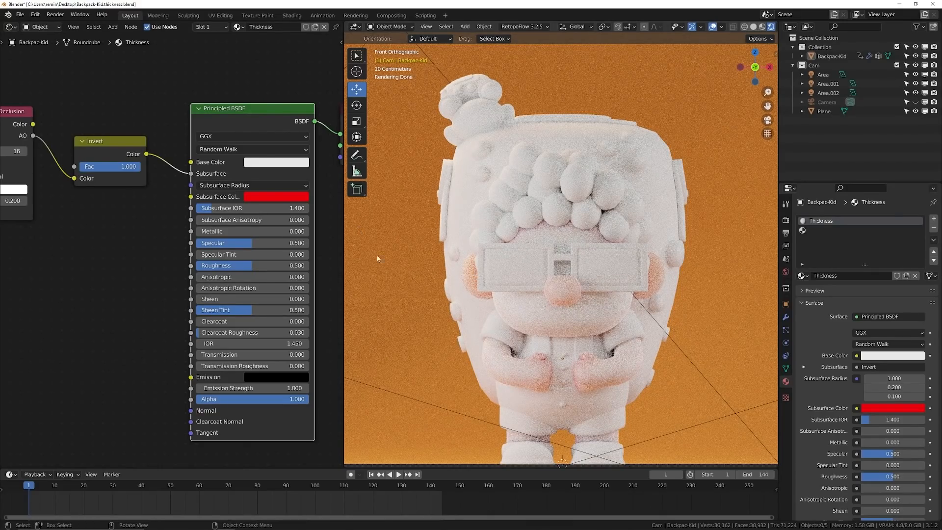
# Set the Subsurface Color to orange with hue 0.022, saturation 0.890 and value 0.800, and pick a warm tint for the Base Color.
pyautogui.click(268, 196)
pyautogui.moveTo(289, 124); pyautogui.dragTo(282, 110)
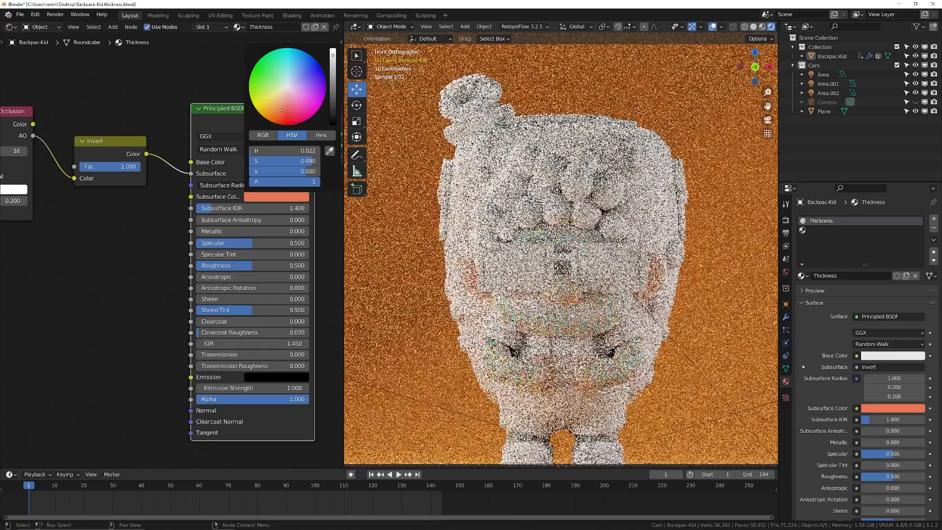
pyautogui.click(284, 162)
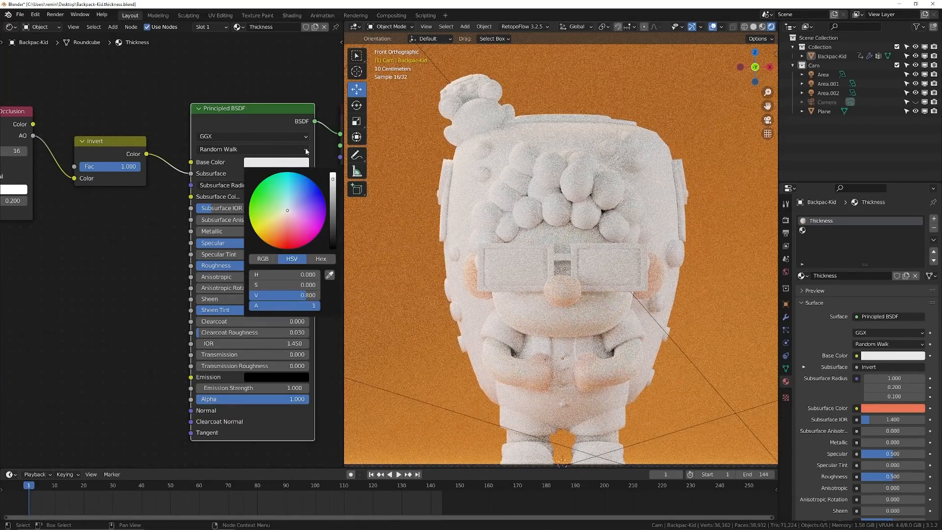
pyautogui.click(275, 235)
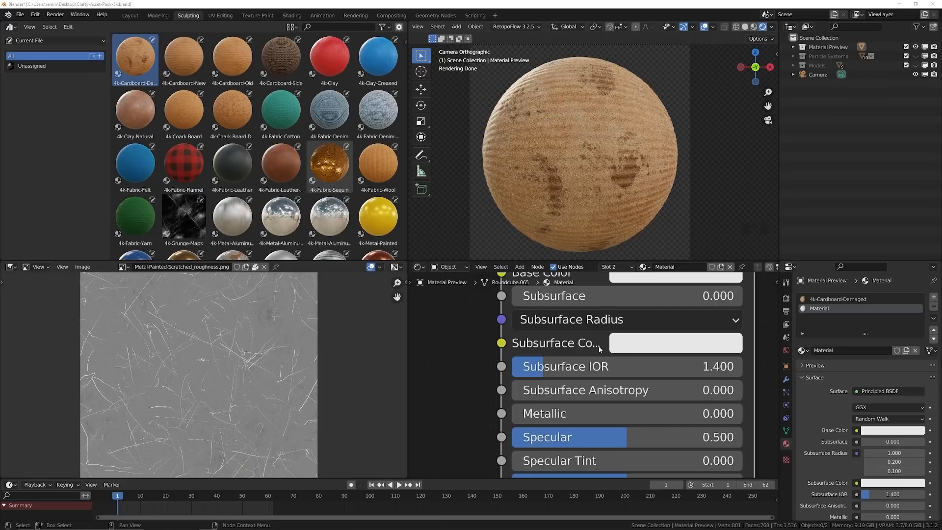
# In the Crafty asset pack file, find the 4k-Metal-Painted-Scratched material and apply it to the preview sphere.
pyautogui.moveTo(579, 420); pyautogui.dragTo(555, 387, button='middle')
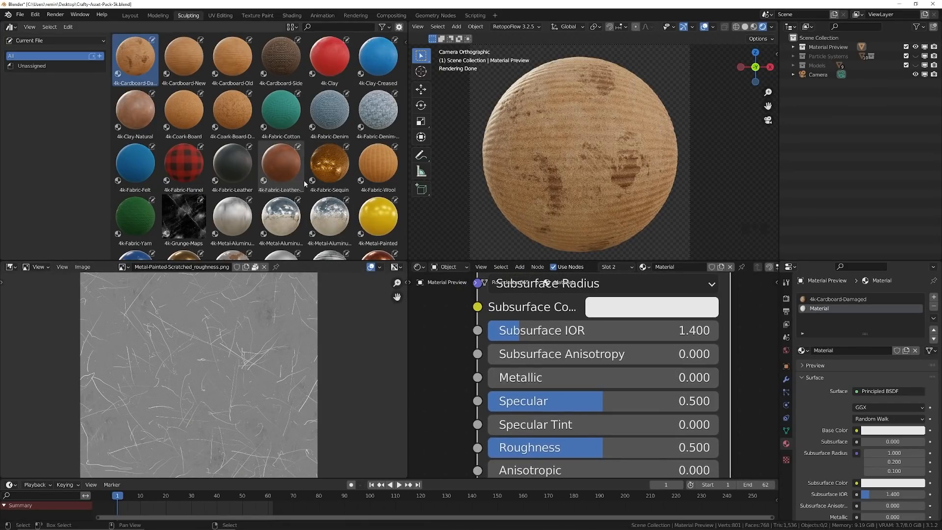
pyautogui.scroll(-3, 304, 181)
pyautogui.scroll(-12, 304, 181)
pyautogui.scroll(2, 304, 182)
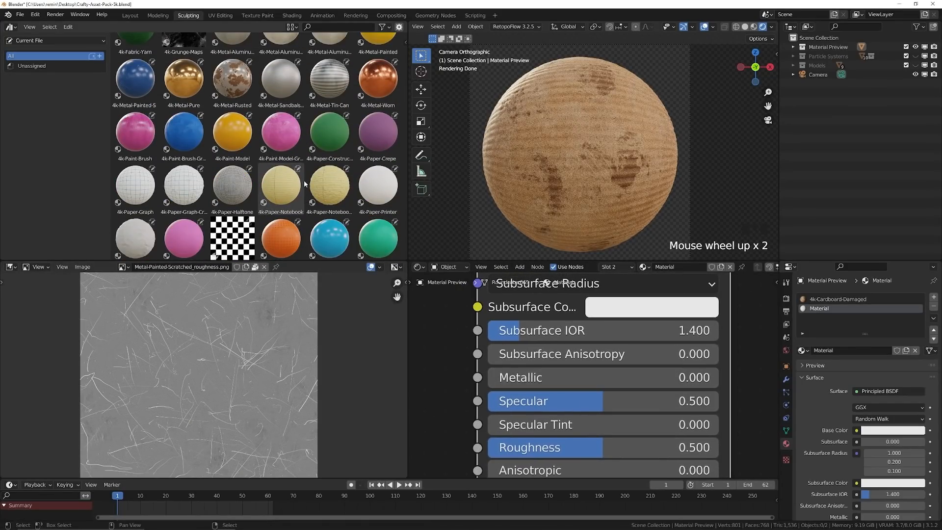
pyautogui.moveTo(118, 69); pyautogui.dragTo(602, 178)
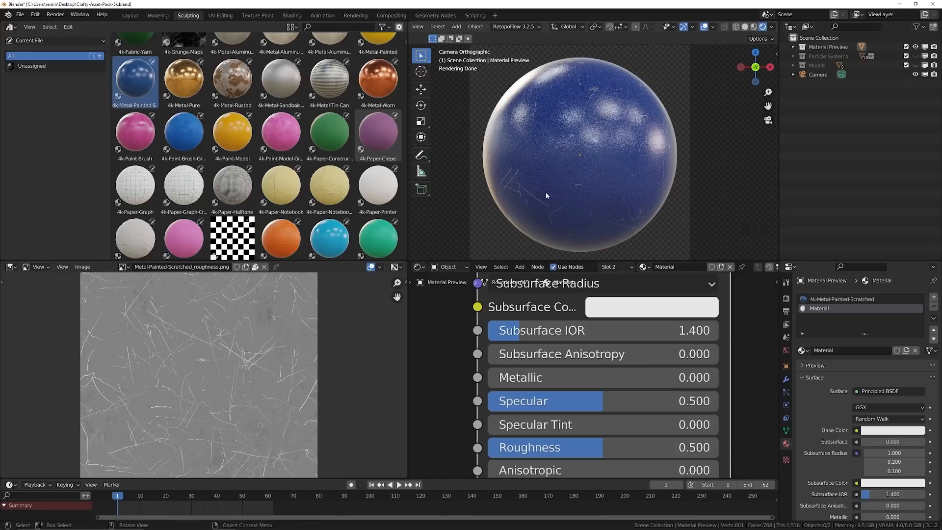
# Examine the scratches in the Metal-Painted-Scratched roughness map and on the blue sphere, and the Principled BSDF's metallic, specular and roughness settings.
pyautogui.scroll(4, 237, 345)
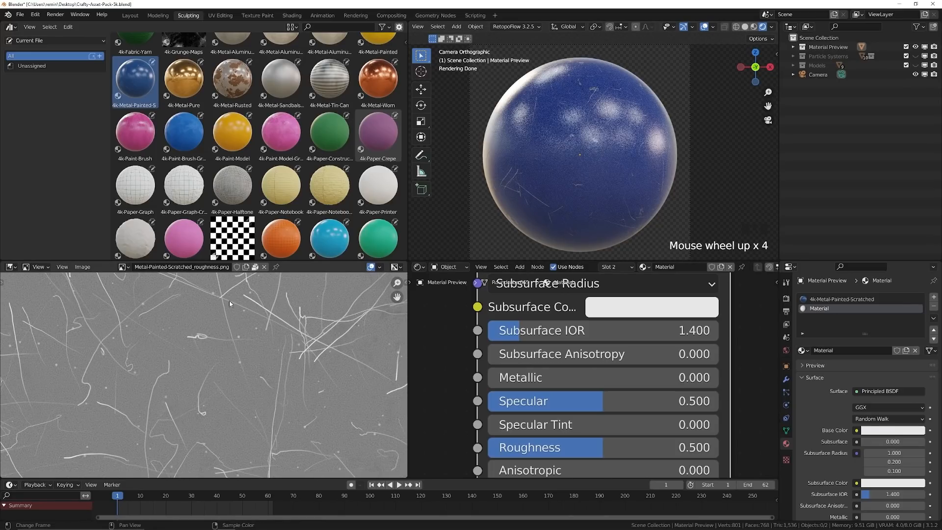
pyautogui.scroll(4, 558, 178)
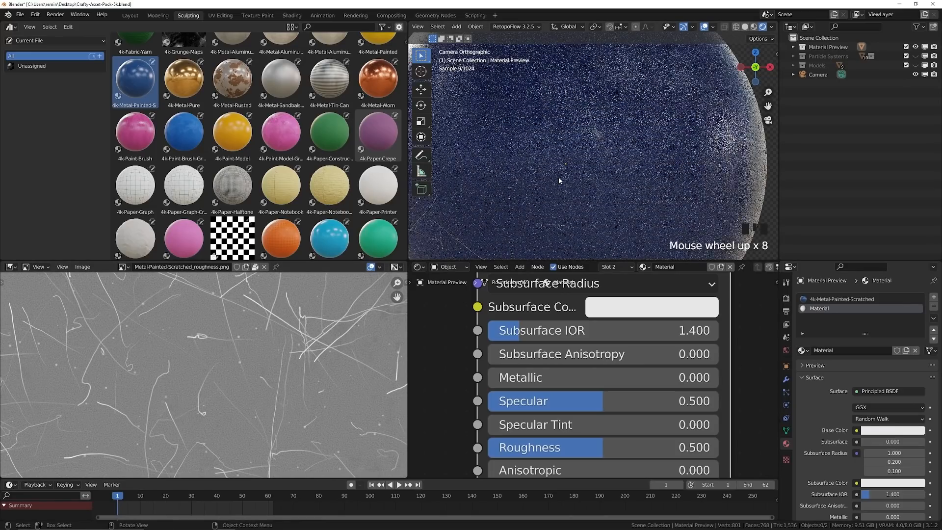
pyautogui.scroll(-4, 536, 222)
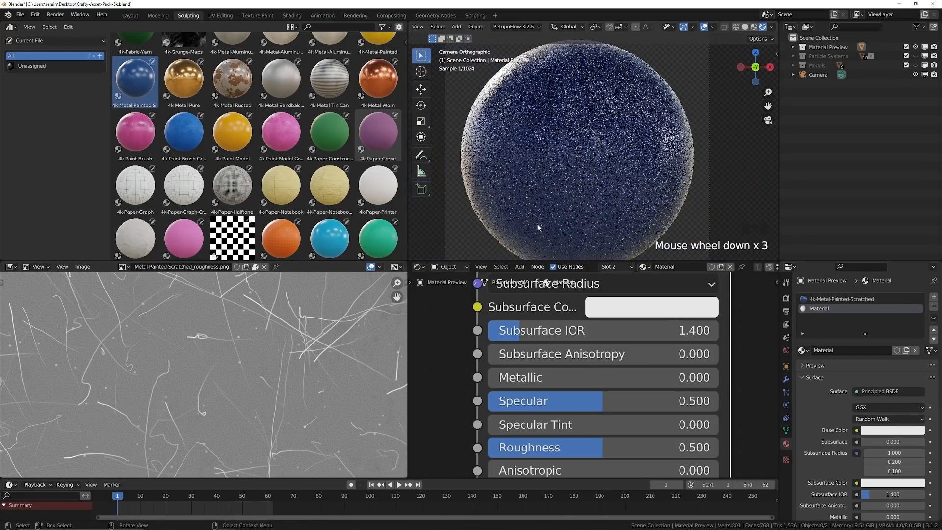
pyautogui.scroll(-5, 229, 353)
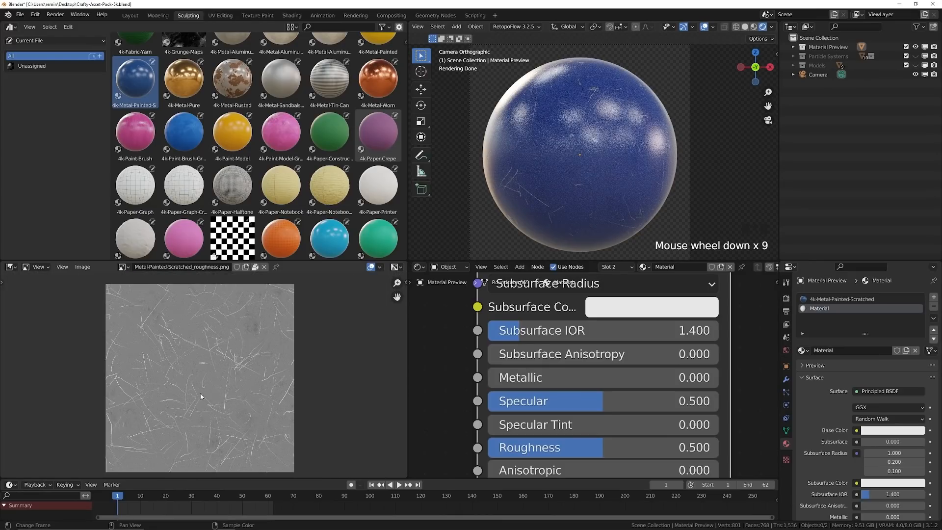
pyautogui.scroll(1, 236, 376)
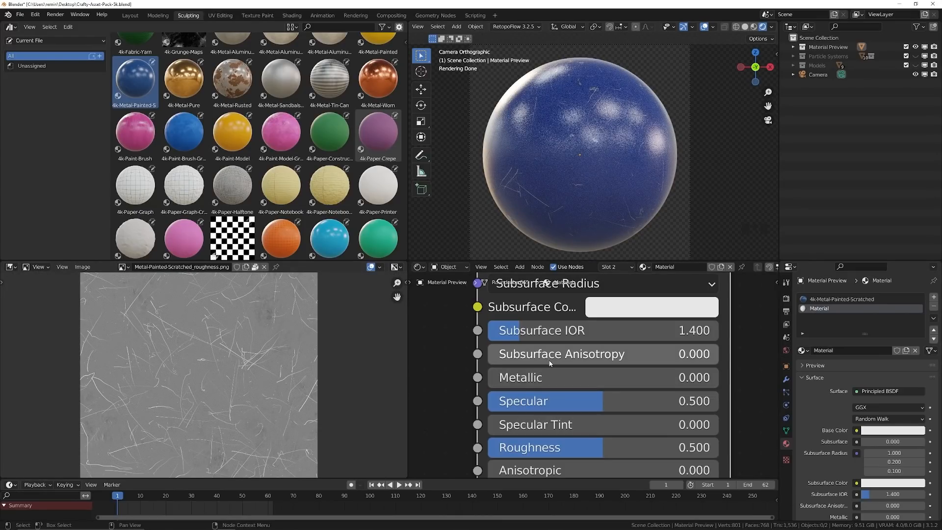
pyautogui.scroll(-4, 556, 363)
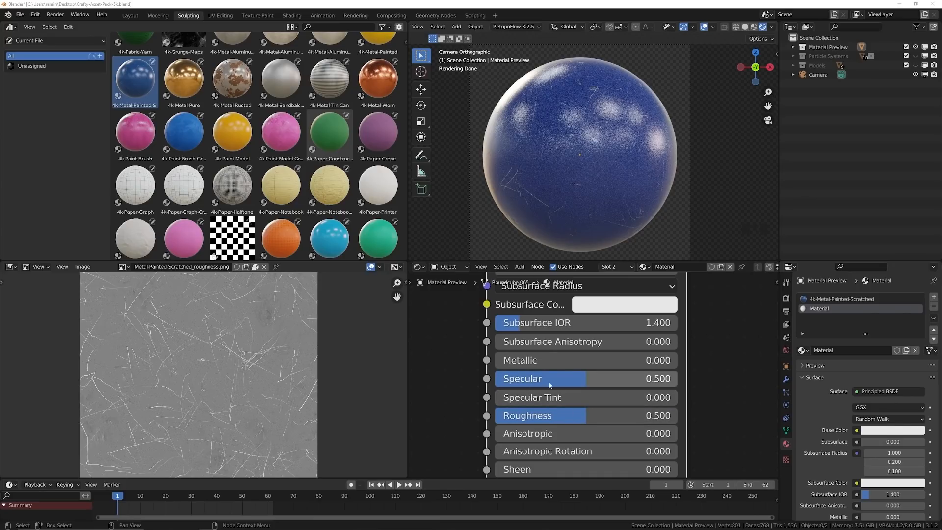
pyautogui.moveTo(584, 415); pyautogui.dragTo(585, 436, button='middle')
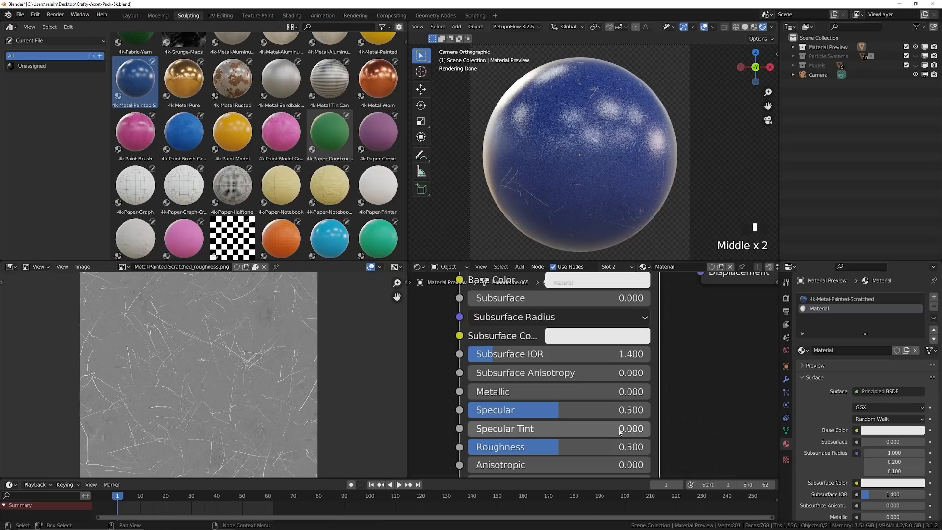
pyautogui.moveTo(586, 376); pyautogui.dragTo(561, 323, button='middle')
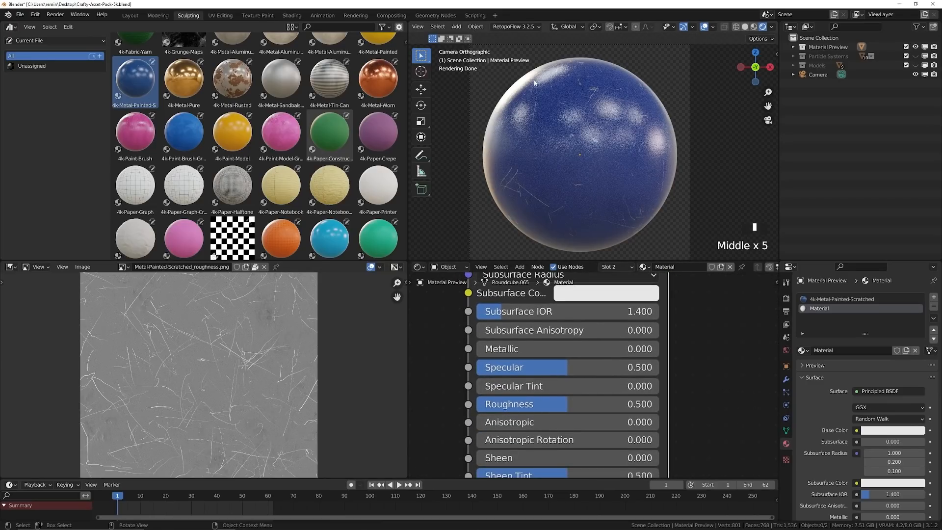
# In Edit Mode, assign the plain Material to all faces of the preview sphere.
pyautogui.click(581, 222)
pyautogui.press('Tab')
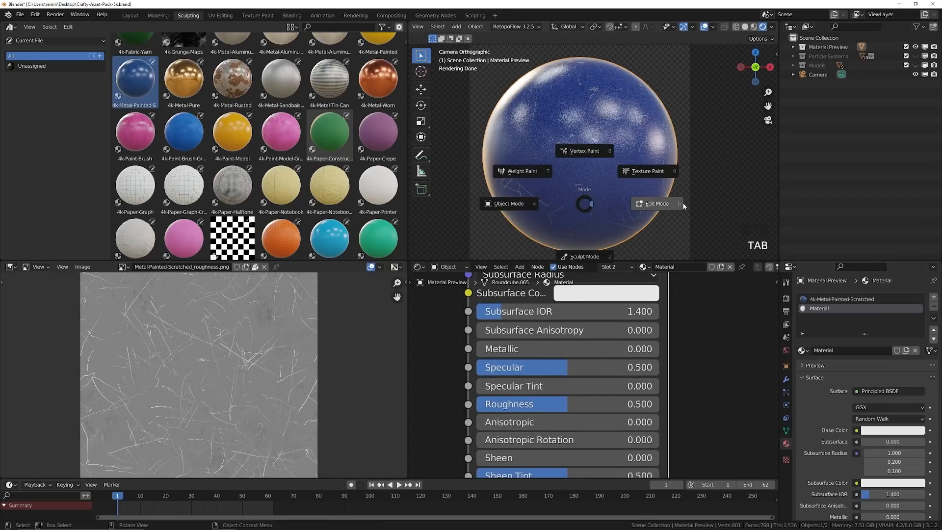
pyautogui.click(819, 350)
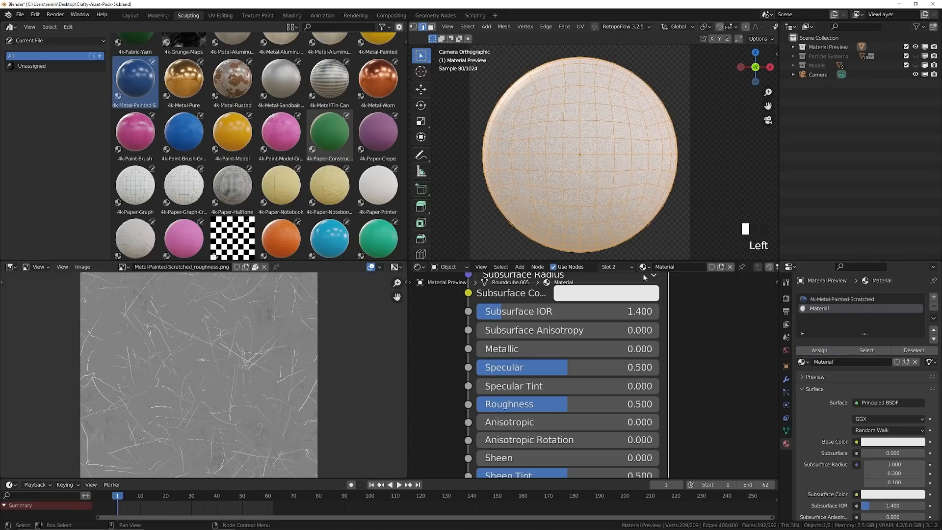
# Set the plain Material's Base Color to red and return the sphere to Object Mode.
pyautogui.moveTo(686, 322); pyautogui.dragTo(689, 394, button='middle')
pyautogui.press('Tab')
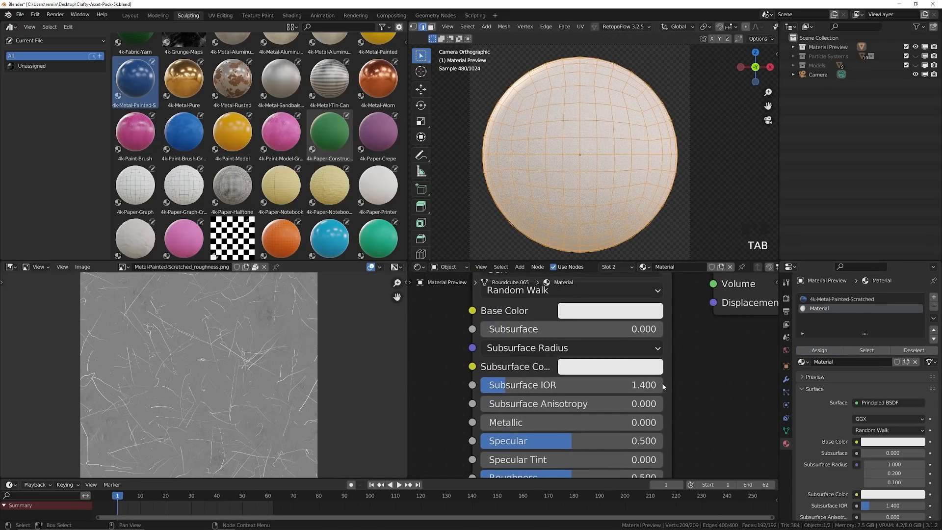
pyautogui.click(602, 317)
pyautogui.click(632, 188)
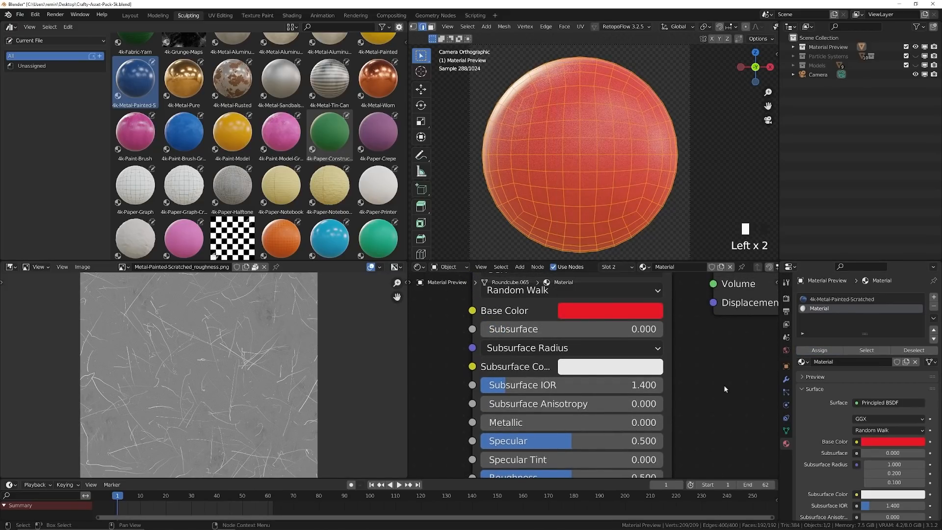
pyautogui.press('Tab')
# Lower the red material's Specular to 0.000, and raise it to 1.000 to compare the reflections.
pyautogui.keyDown('shift'); pyautogui.moveTo(602, 395); pyautogui.dragTo(610, 348, button='middle'); pyautogui.keyUp('shift')
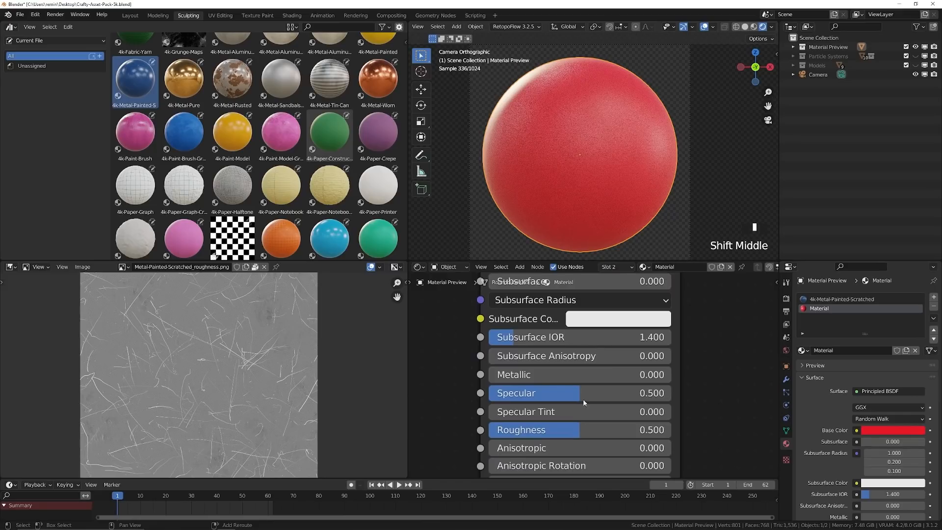
pyautogui.moveTo(579, 392); pyautogui.dragTo(489, 395)
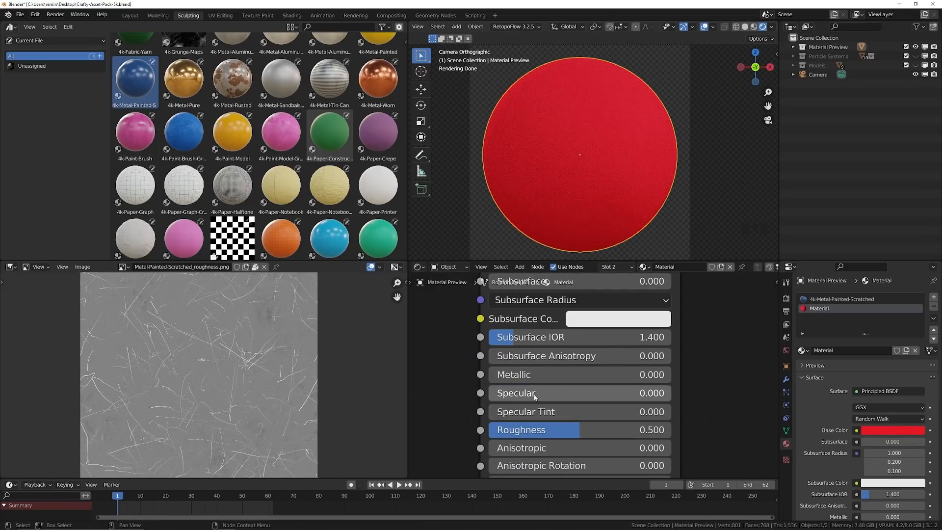
pyautogui.moveTo(508, 398); pyautogui.dragTo(670, 398)
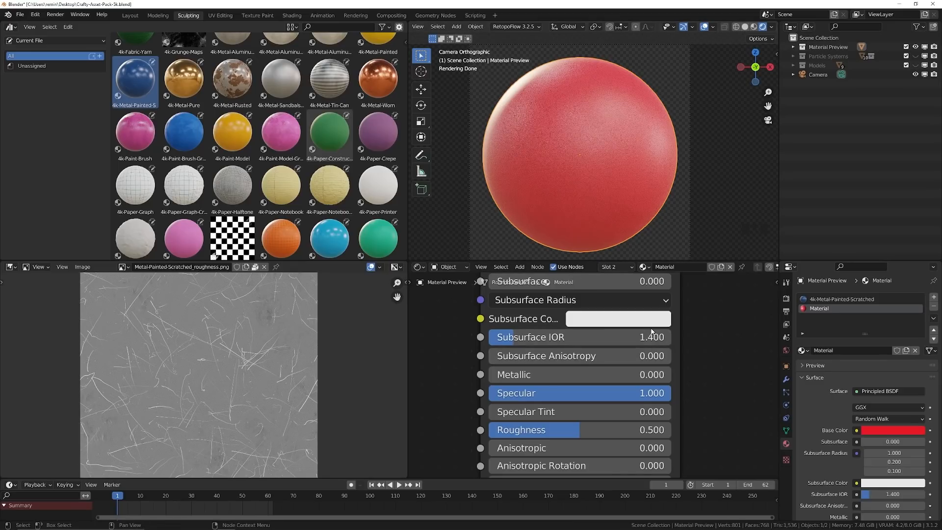
pyautogui.keyDown('shift'); pyautogui.moveTo(575, 411); pyautogui.dragTo(562, 365, button='middle'); pyautogui.keyUp('shift')
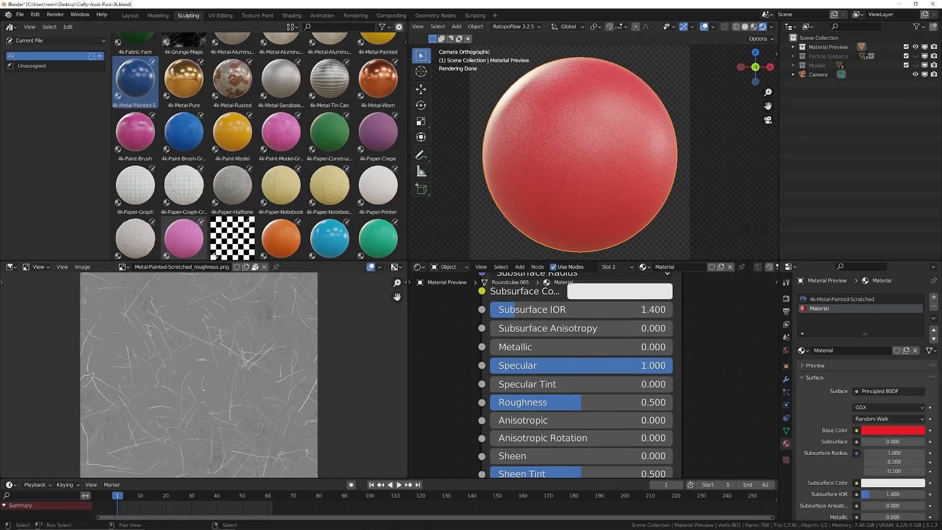
# Switch to the Blender manual's Principled BSDF page in the browser and read the Fresnel formula for Specular.
pyautogui.hotkey('alt', 'Tab')
pyautogui.doubleClick(440, 110)
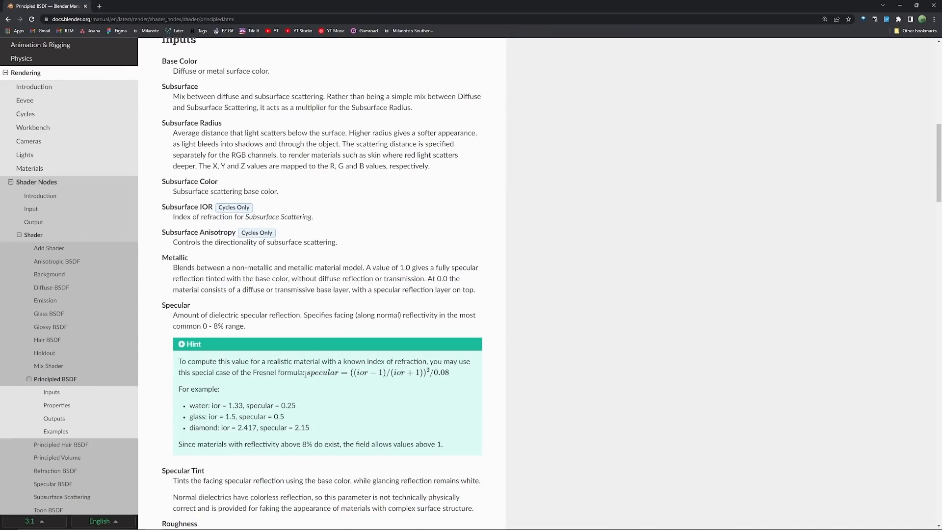
pyautogui.moveTo(323, 375); pyautogui.dragTo(461, 374)
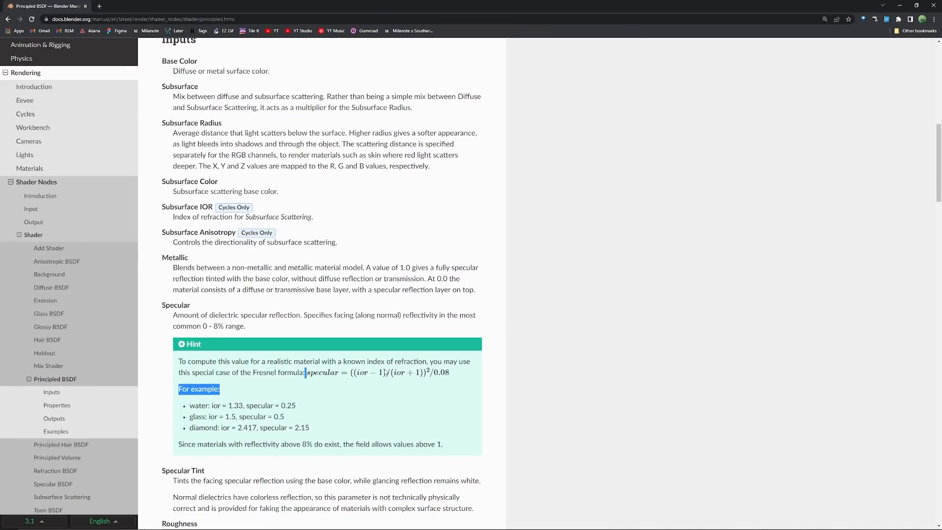
pyautogui.click(334, 374)
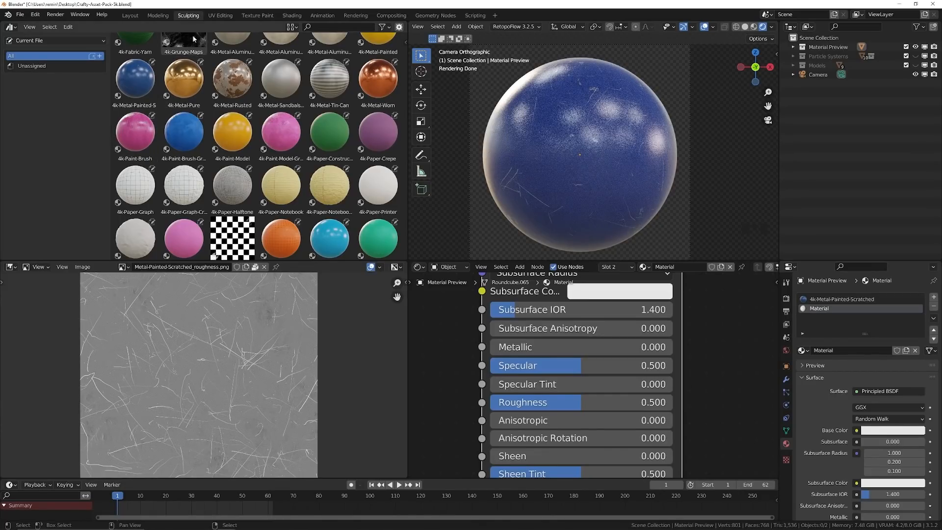
# Apply the 4k-Metal-Pure material to the preview sphere and open its Metal-Pure node group.
pyautogui.moveTo(184, 78); pyautogui.dragTo(588, 171)
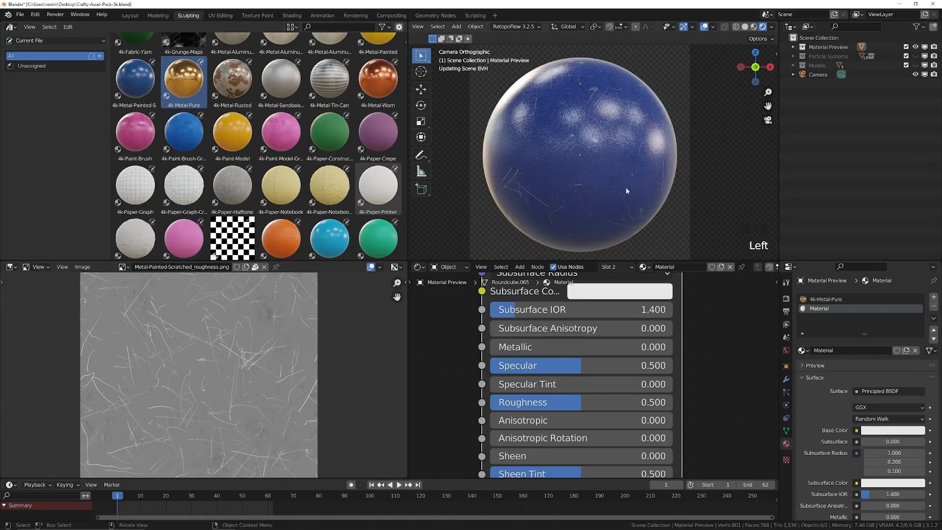
pyautogui.click(835, 298)
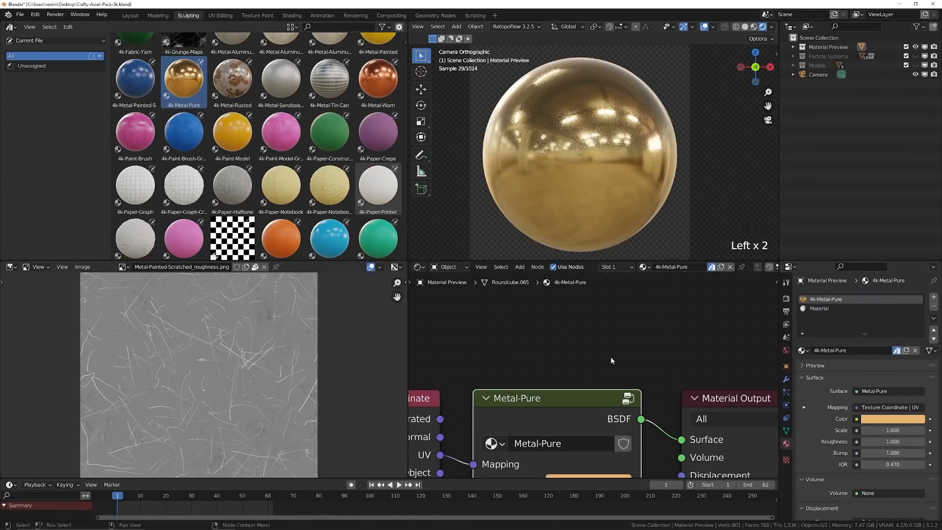
pyautogui.scroll(-4, 539, 407)
pyautogui.click(538, 411)
pyautogui.press('Tab')
pyautogui.scroll(-3, 561, 410)
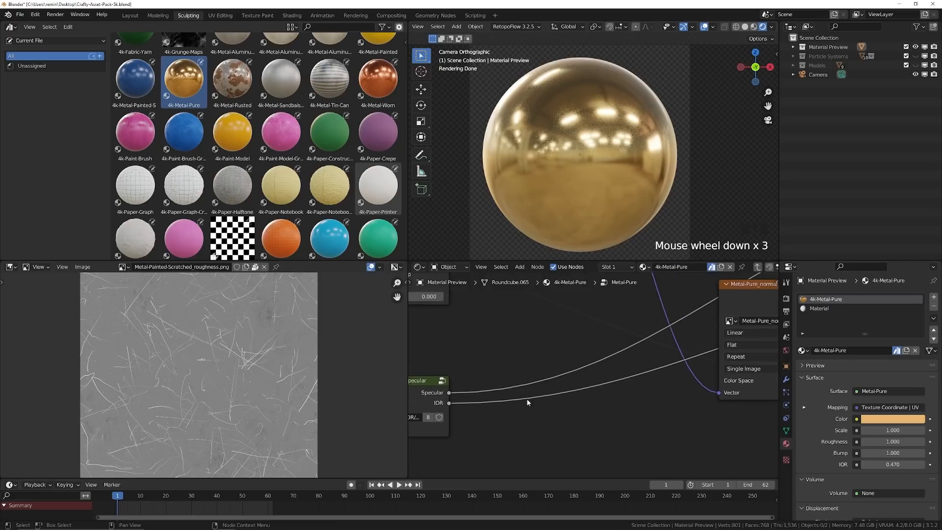
# Find the IOR/Specular node and trace its Specular and IOR links to the Principled BSDF.
pyautogui.moveTo(525, 398); pyautogui.dragTo(559, 394, button='middle')
pyautogui.moveTo(483, 385); pyautogui.dragTo(523, 357)
pyautogui.scroll(-2, 599, 363)
pyautogui.moveTo(598, 364); pyautogui.dragTo(505, 377, button='middle')
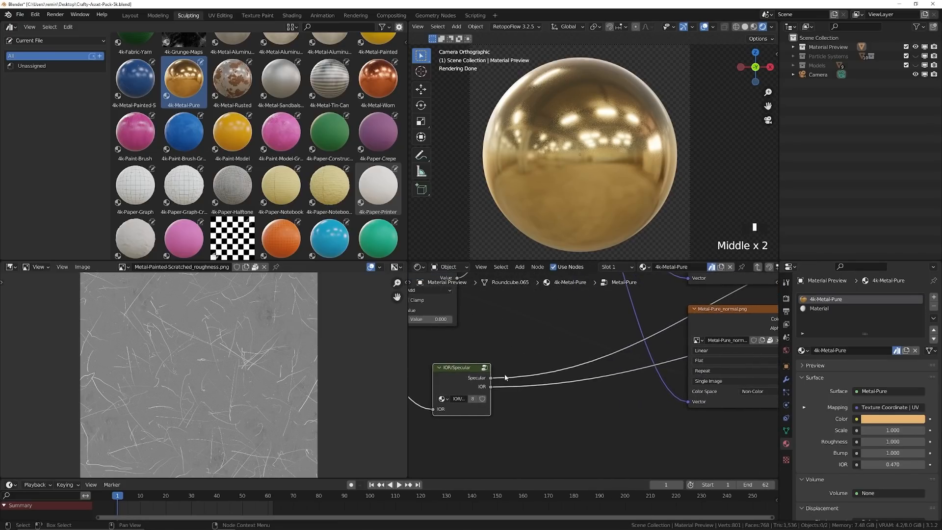
pyautogui.moveTo(473, 377); pyautogui.dragTo(522, 354)
pyautogui.scroll(-5, 522, 354)
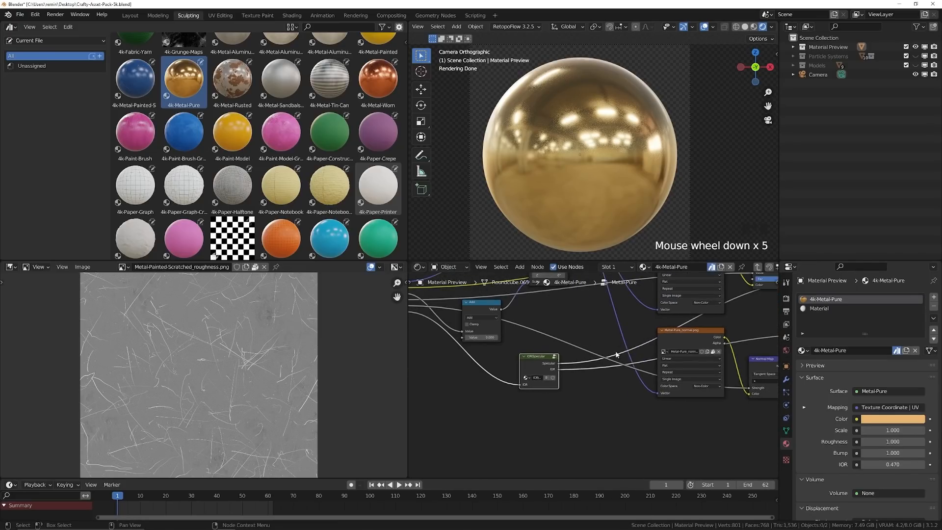
pyautogui.moveTo(522, 354); pyautogui.dragTo(490, 390, button='middle')
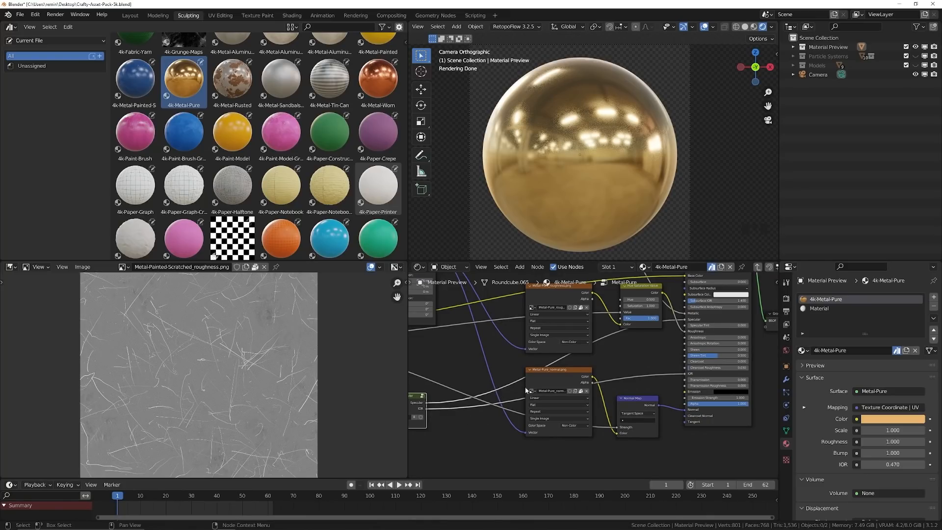
pyautogui.moveTo(525, 390)
pyautogui.mouseDown(button='middle')
pyautogui.moveTo(481, 395)
pyautogui.moveTo(523, 376)
pyautogui.mouseUp(button='middle')
pyautogui.scroll(9, 523, 376)
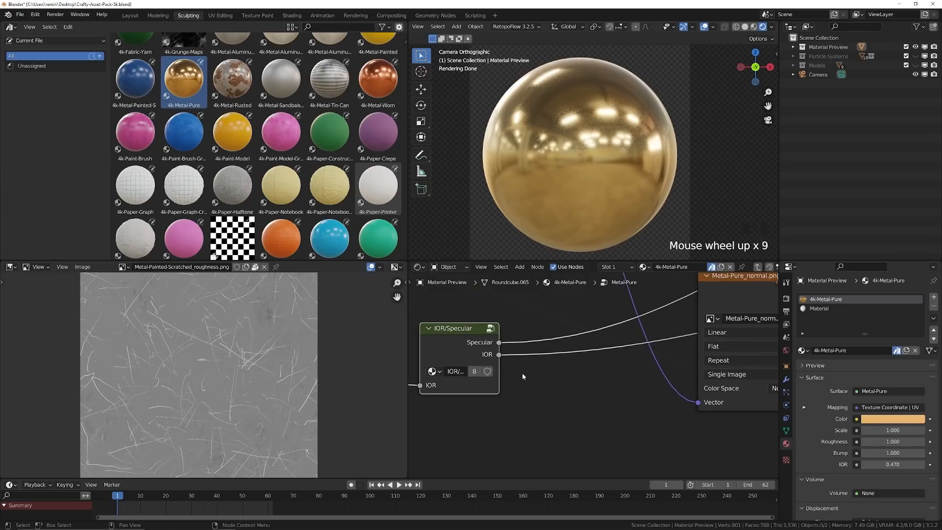
pyautogui.moveTo(432, 395); pyautogui.dragTo(489, 392, button='middle')
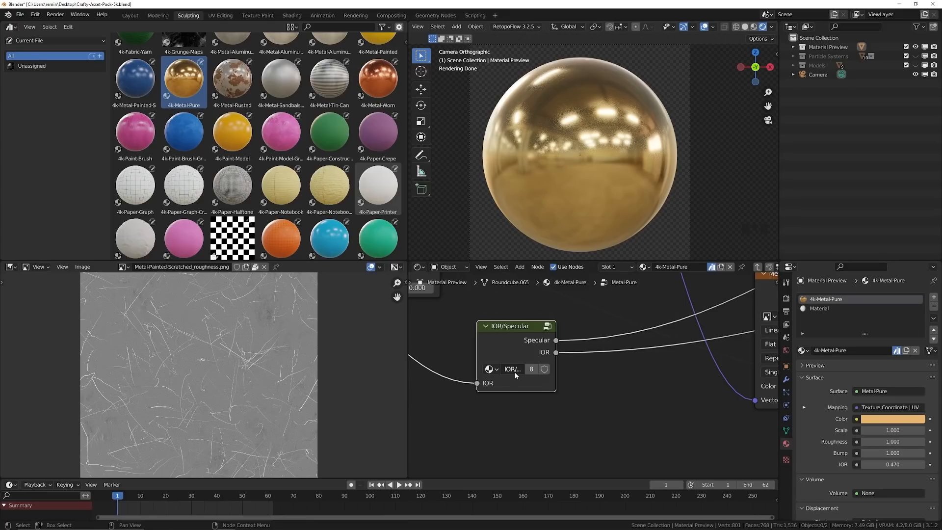
# Open the IOR/Specular node group, maximize the node editor and examine the chain of math nodes computing Specular from IOR.
pyautogui.click(515, 345)
pyautogui.press('Tab')
pyautogui.scroll(-2, 515, 340)
pyautogui.scroll(-2, 514, 341)
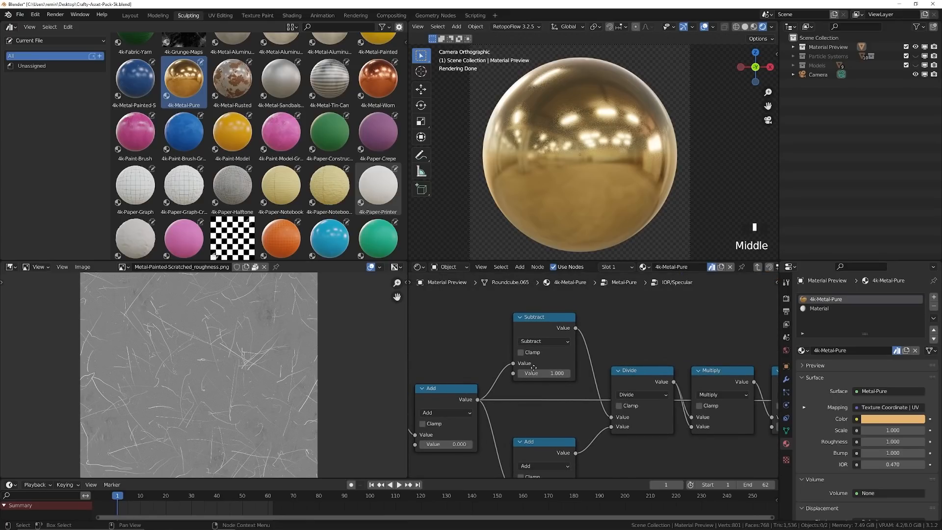
pyautogui.moveTo(520, 374)
pyautogui.mouseDown(button='middle')
pyautogui.moveTo(531, 355)
pyautogui.moveTo(541, 364)
pyautogui.moveTo(509, 358)
pyautogui.moveTo(519, 357)
pyautogui.mouseUp(button='middle')
pyautogui.hotkey('ctrl', 'space')
pyautogui.scroll(-2, 539, 383)
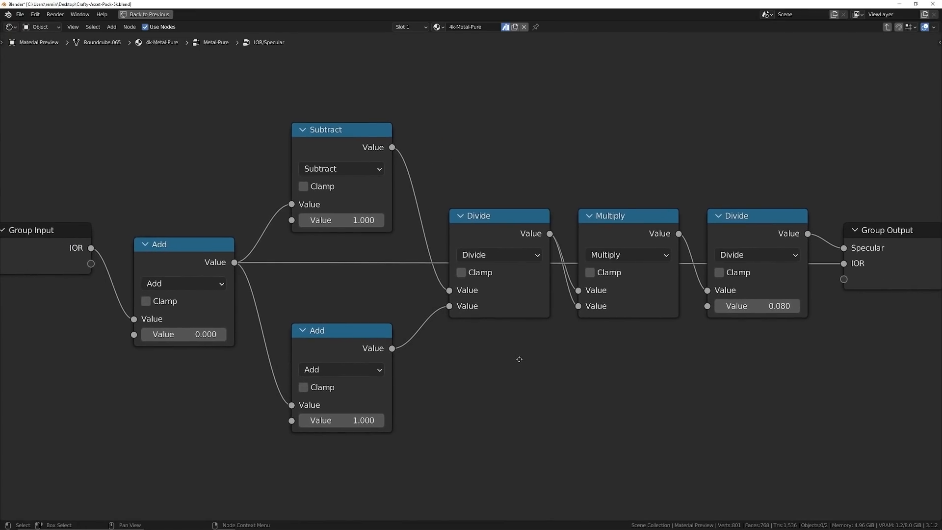
pyautogui.scroll(-1, 519, 362)
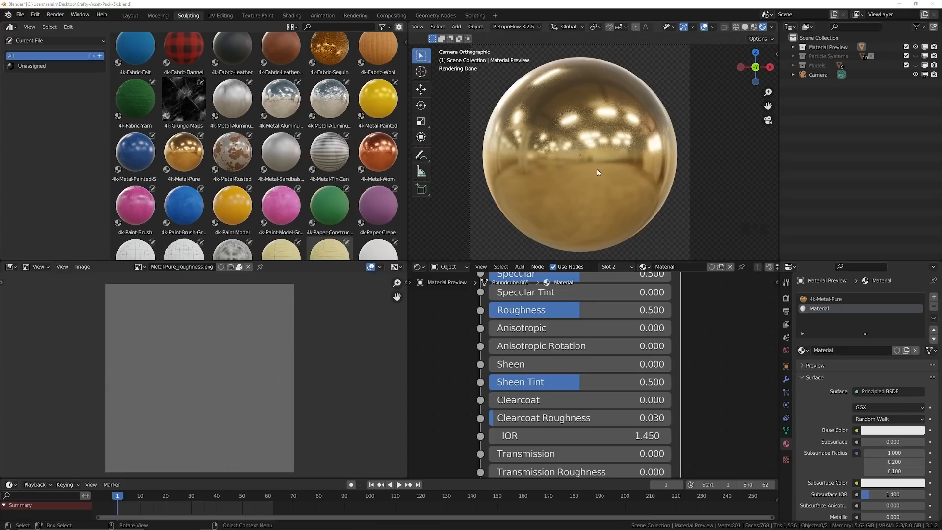
# Examine the Metal-Pure roughness map, and apply the 4k-Metal-Worn material to the sphere to inspect its scratched roughness map.
pyautogui.scroll(4, 207, 367)
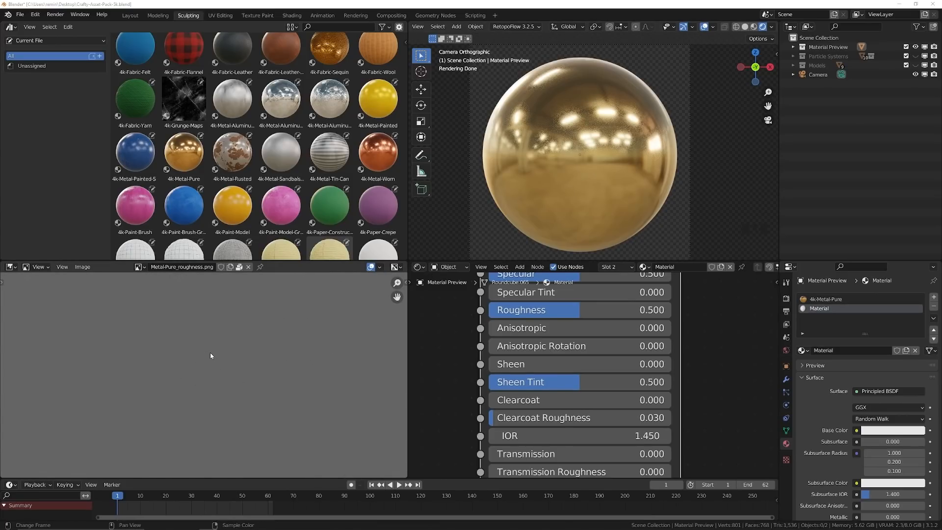
pyautogui.scroll(-3, 211, 355)
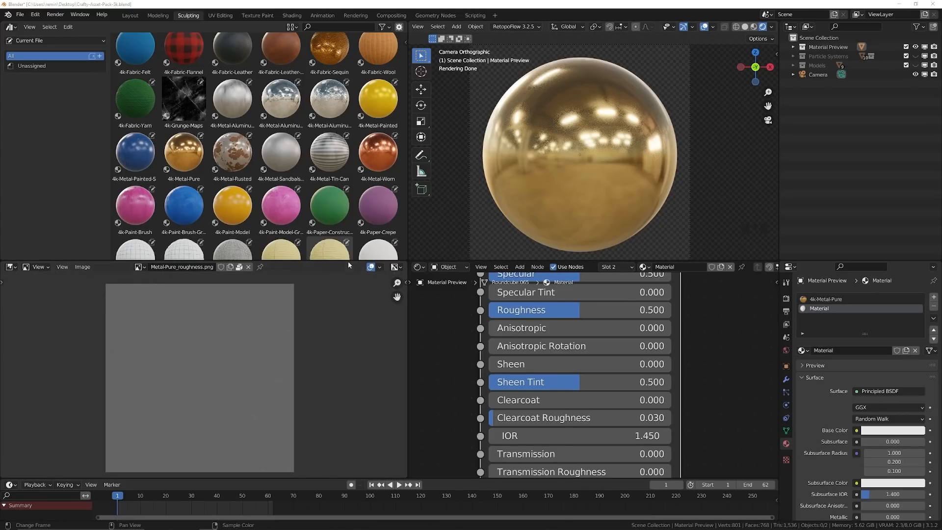
pyautogui.moveTo(378, 152); pyautogui.dragTo(580, 145)
pyautogui.scroll(3, 210, 390)
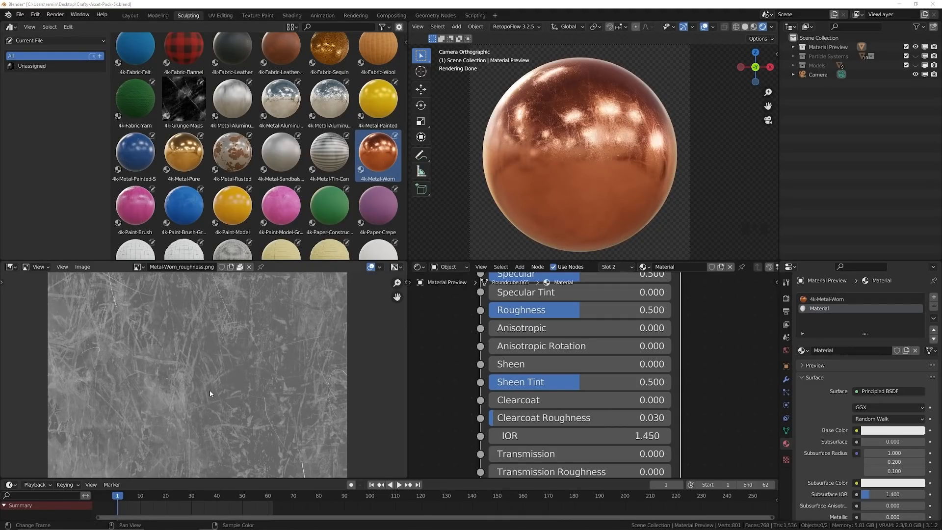
pyautogui.scroll(3, 211, 393)
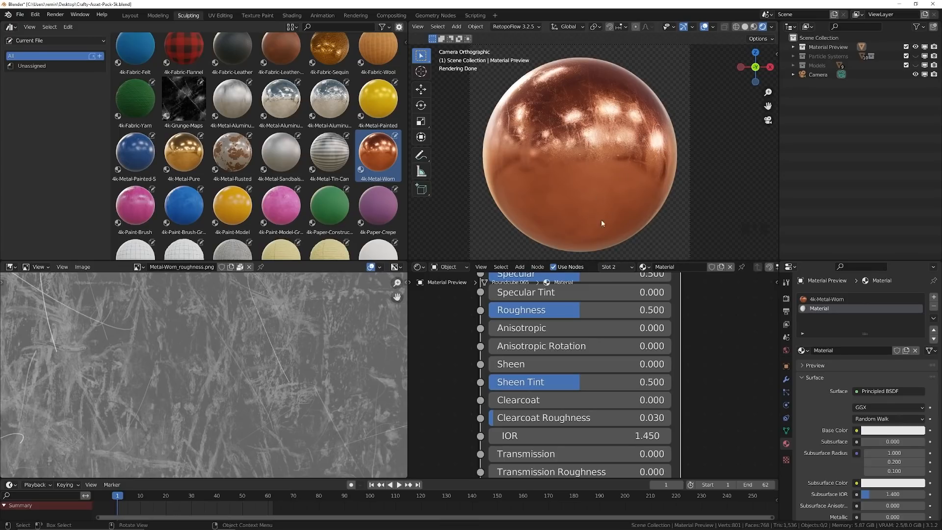
# Undo the last two changes and open the Color of the Metal-Worn node.
pyautogui.hotkey('ctrl', 'z')
pyautogui.hotkey('ctrl', 'z')
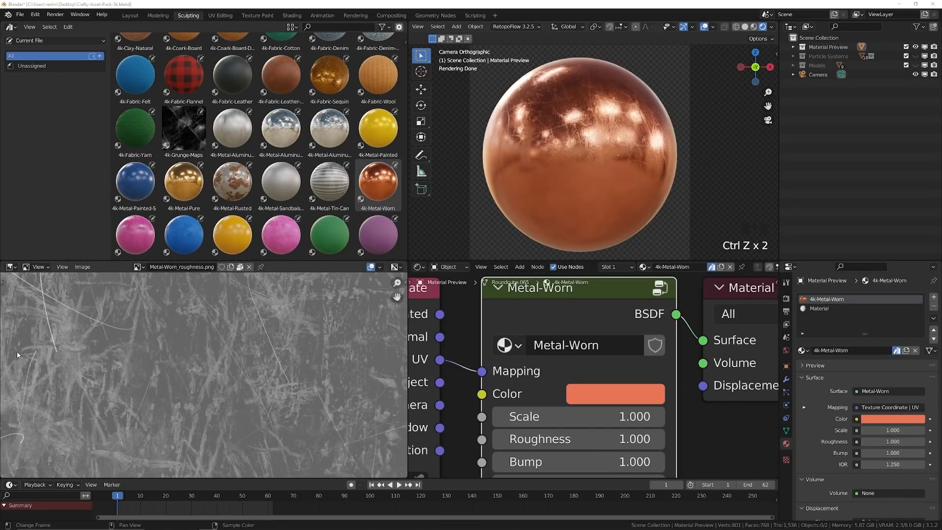
pyautogui.hotkey('ctrl', 's')
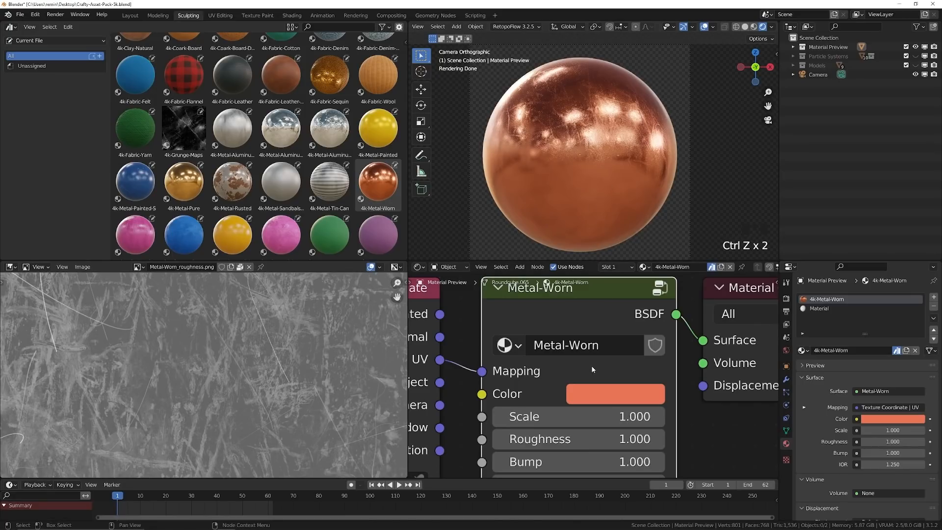
pyautogui.click(594, 399)
pyautogui.click(489, 299)
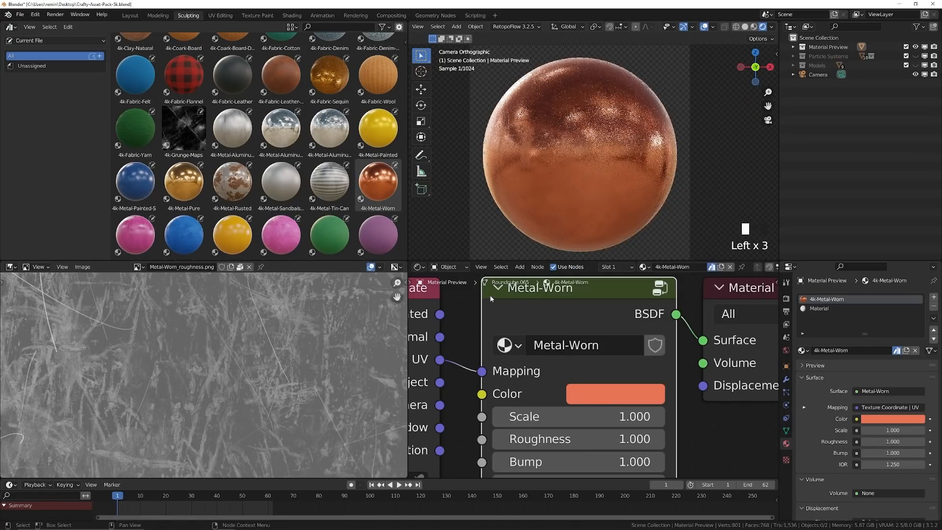
# Apply the 4k-Metal-Pure material to the sphere and set its Color to a near-white silver tone.
pyautogui.moveTo(185, 187); pyautogui.dragTo(542, 194)
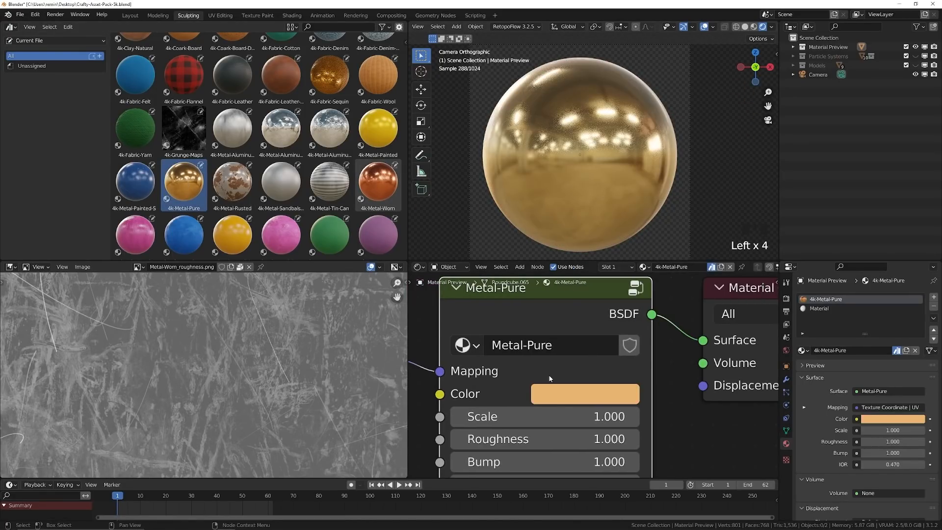
pyautogui.click(585, 393)
pyautogui.moveTo(596, 182); pyautogui.dragTo(622, 171)
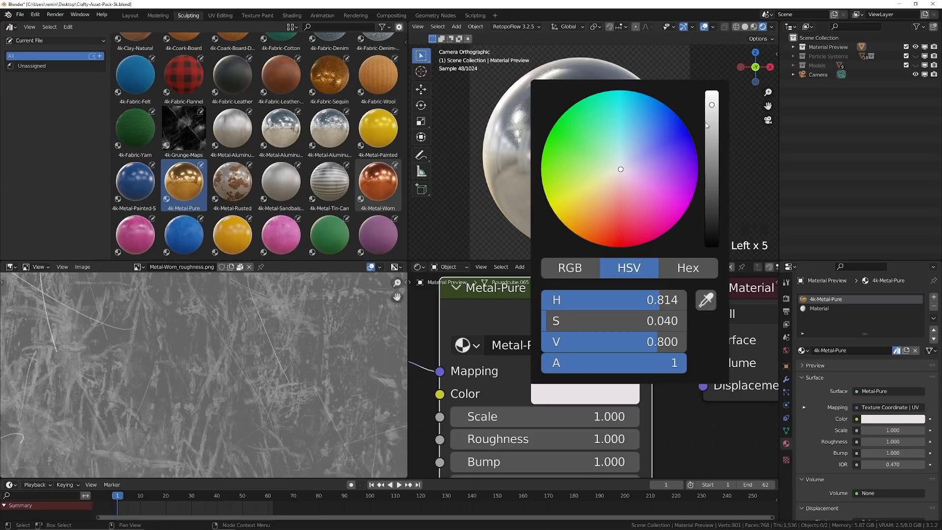
pyautogui.moveTo(712, 105); pyautogui.dragTo(711, 101)
pyautogui.click(497, 307)
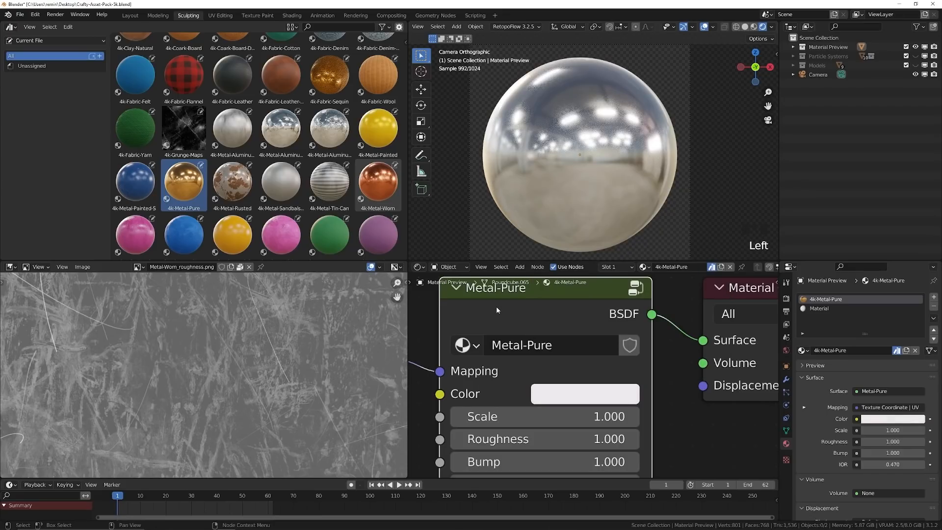
# Open the Metal-Pure node group and find the Anisotropic setting on its Principled BSDF.
pyautogui.press('Tab')
pyautogui.moveTo(620, 395); pyautogui.dragTo(481, 423, button='middle')
pyautogui.moveTo(617, 399); pyautogui.dragTo(465, 314, button='middle')
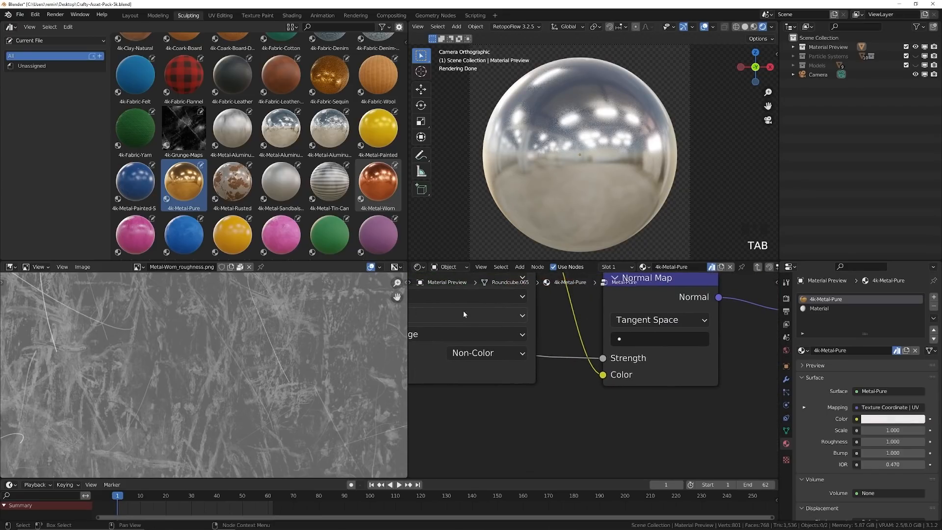
pyautogui.moveTo(621, 363); pyautogui.dragTo(411, 371, button='middle')
pyautogui.scroll(-1, 785, 372)
pyautogui.scroll(-4, 727, 372)
pyautogui.moveTo(627, 308); pyautogui.dragTo(542, 413, button='middle')
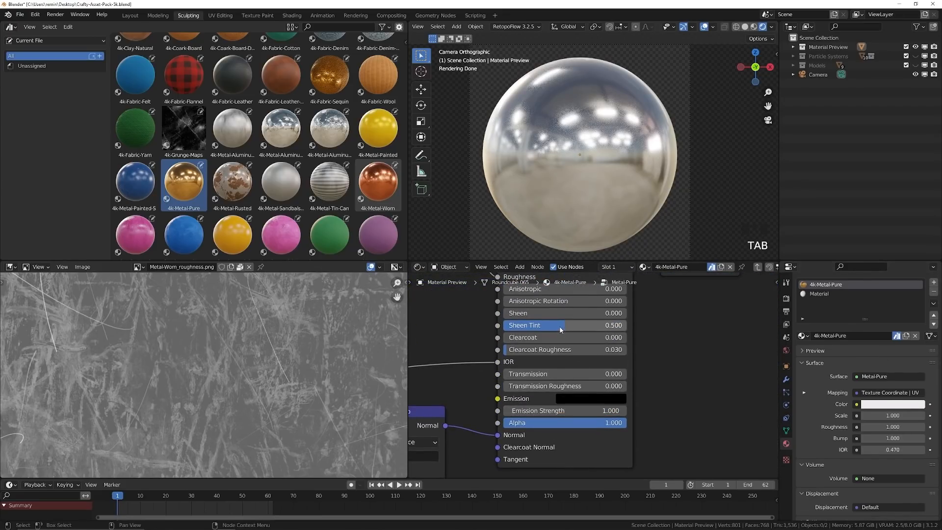
pyautogui.moveTo(561, 329); pyautogui.dragTo(560, 394, button='middle')
pyautogui.scroll(5, 557, 387)
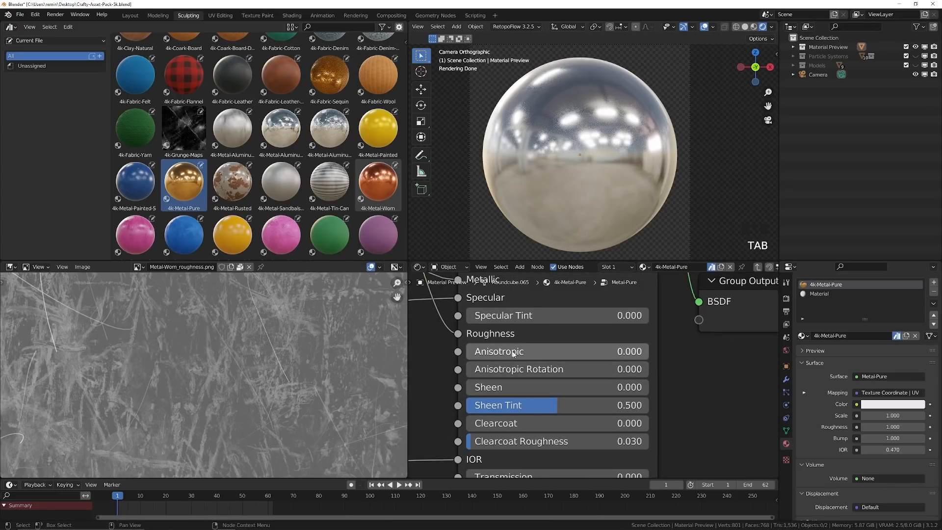
# Raise the Metal-Pure shader's Anisotropic value to 1.000 and increase its Anisotropic Rotation.
pyautogui.moveTo(516, 353); pyautogui.dragTo(650, 353)
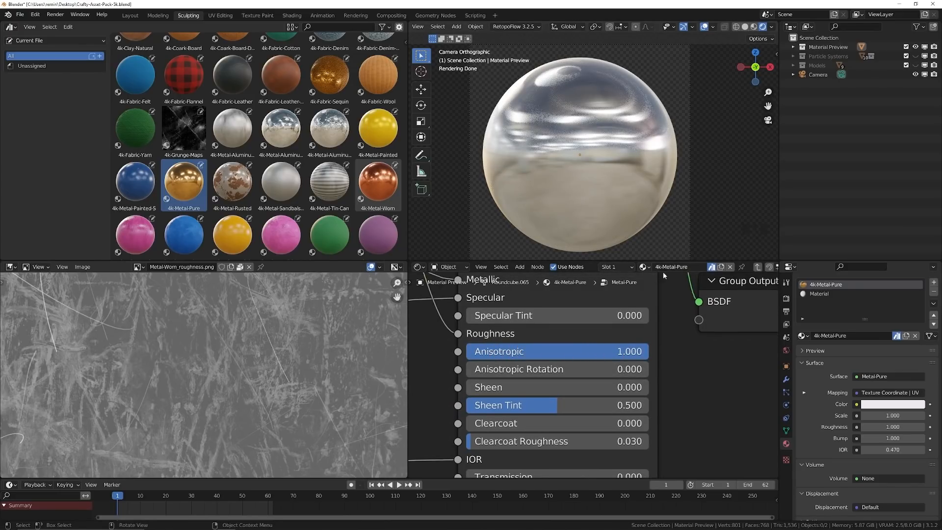
pyautogui.moveTo(520, 368); pyautogui.dragTo(569, 369)
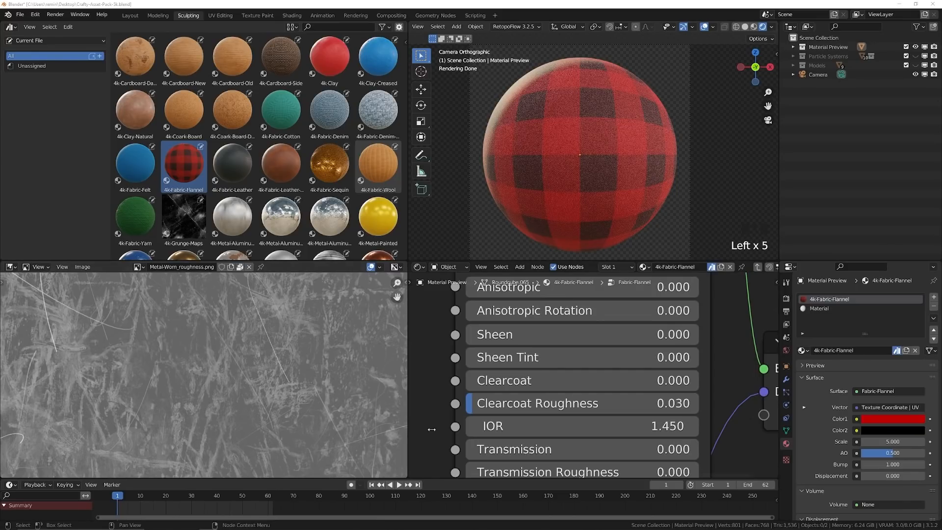
# Raise the flannel shader's Sheen to 1.000 and its Sheen Tint to about 0.956.
pyautogui.click(486, 336)
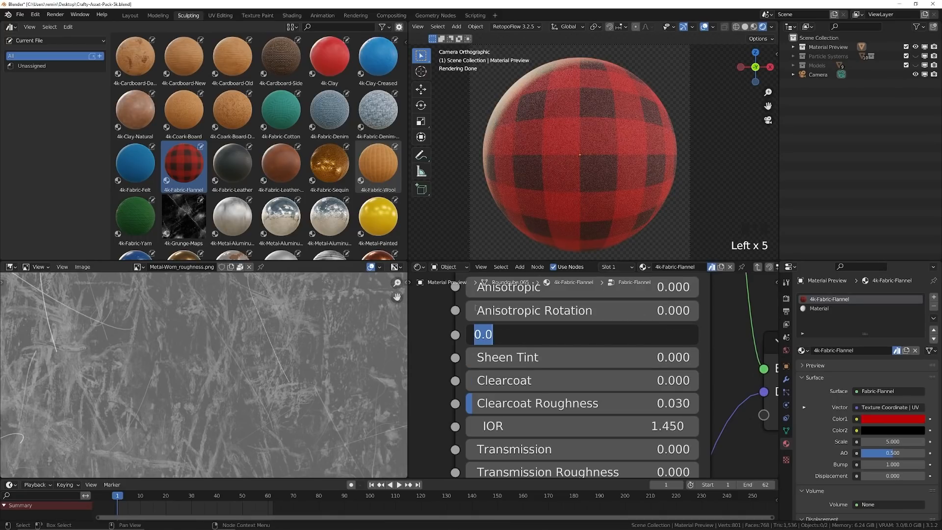
pyautogui.click(713, 331)
pyautogui.click(685, 343)
pyautogui.moveTo(685, 342); pyautogui.dragTo(873, 342)
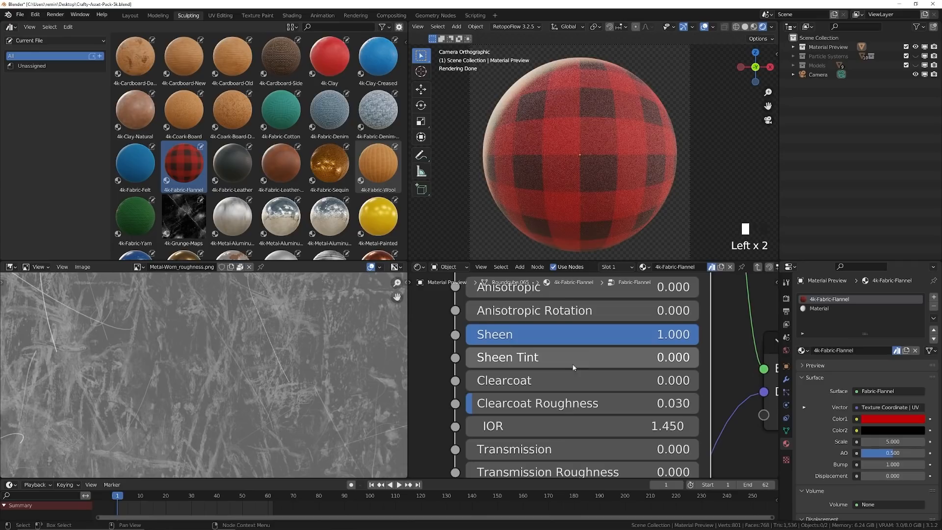
pyautogui.moveTo(511, 359); pyautogui.dragTo(733, 359)
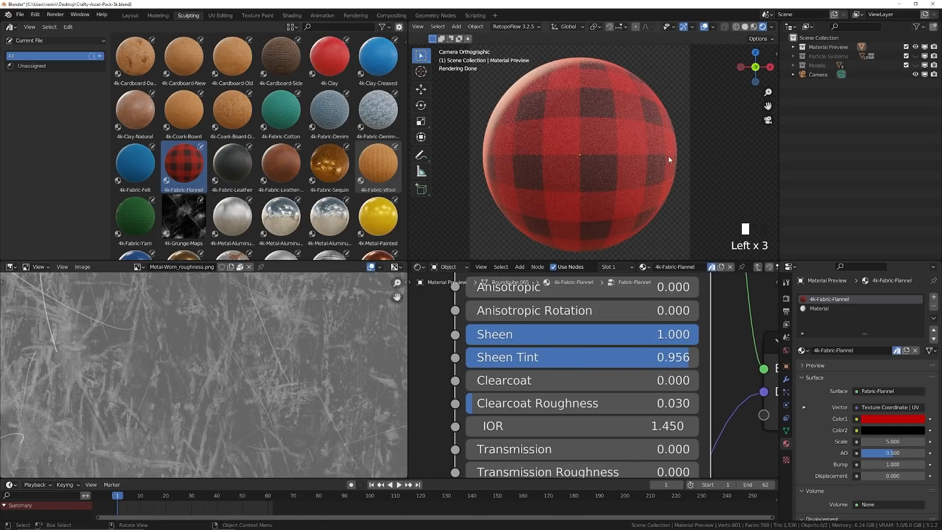
# Set the flannel shader's Sheen to 0.5 and its Sheen Tint to 0.25.
pyautogui.click(613, 338)
pyautogui.write('.5')
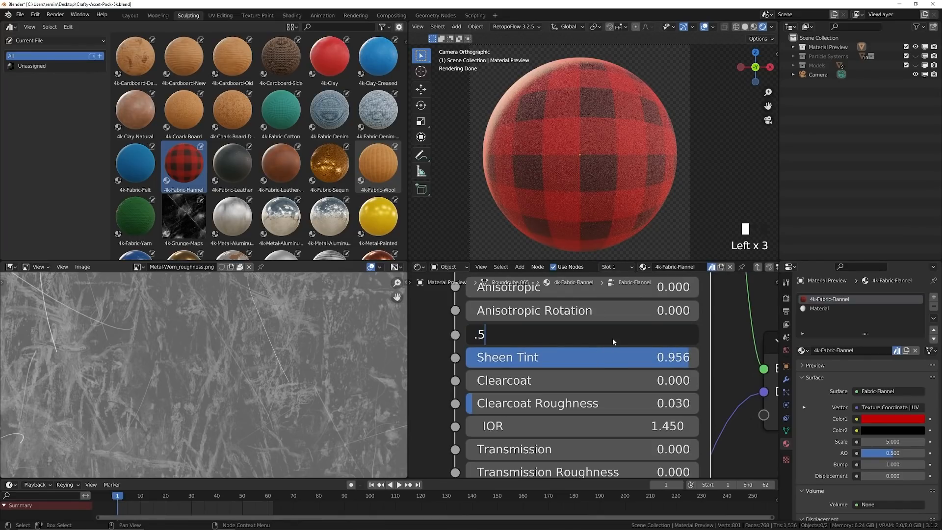
pyautogui.click(612, 337)
pyautogui.click(625, 357)
pyautogui.write('.2')
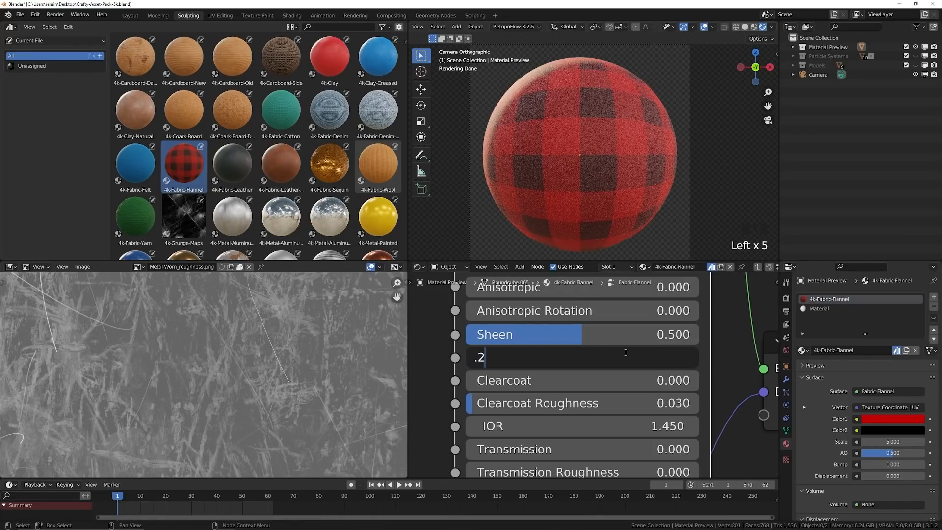
pyautogui.write('5')
pyautogui.click(627, 348)
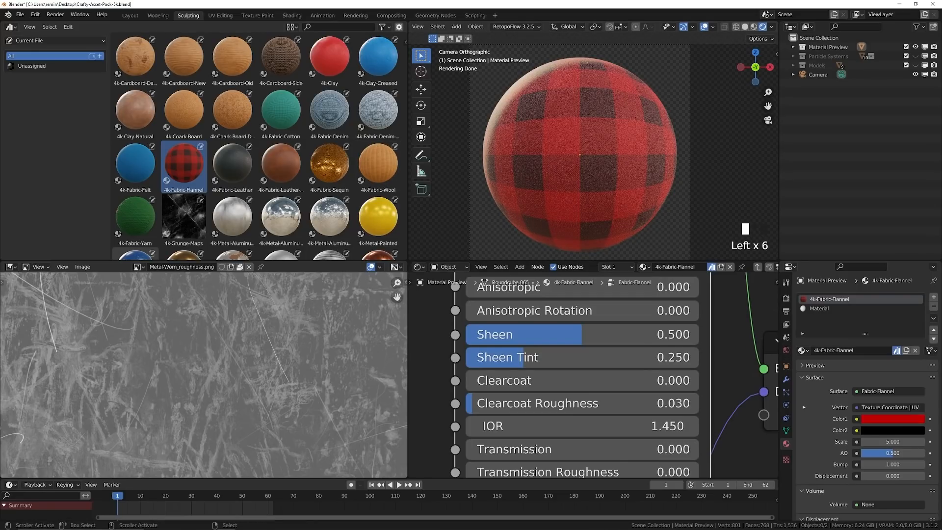
# Apply the 4k-Paint-Model material to the sphere and open its Paint-Model node group.
pyautogui.scroll(-5, 135, 252)
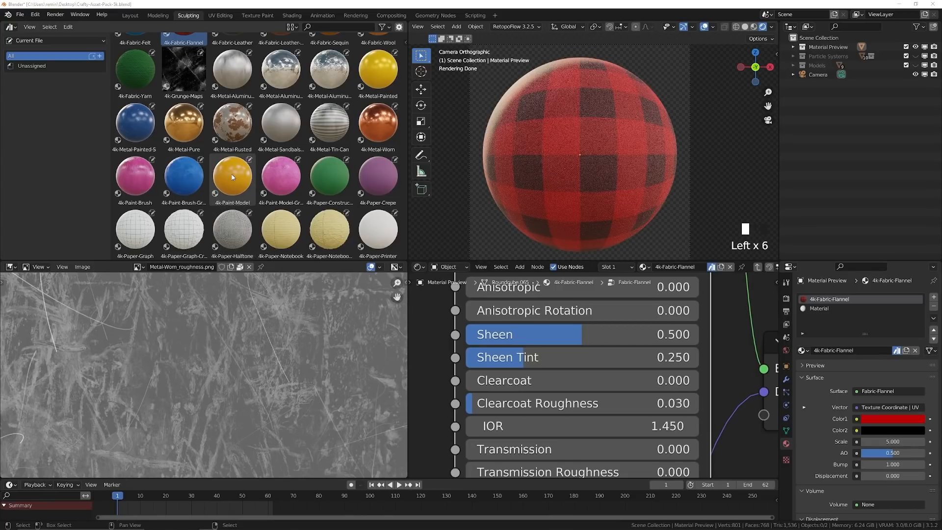
pyautogui.moveTo(232, 177); pyautogui.dragTo(601, 176)
pyautogui.moveTo(659, 245); pyautogui.dragTo(614, 219)
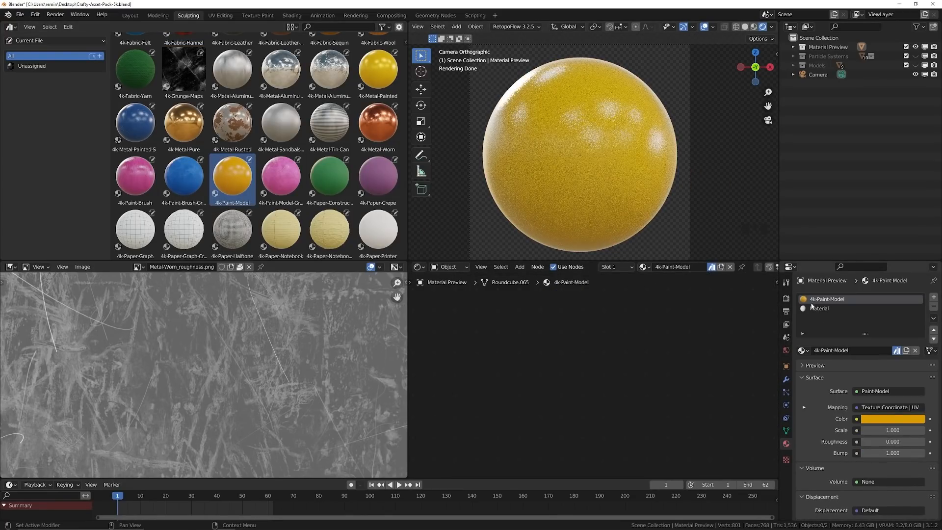
pyautogui.press('Home')
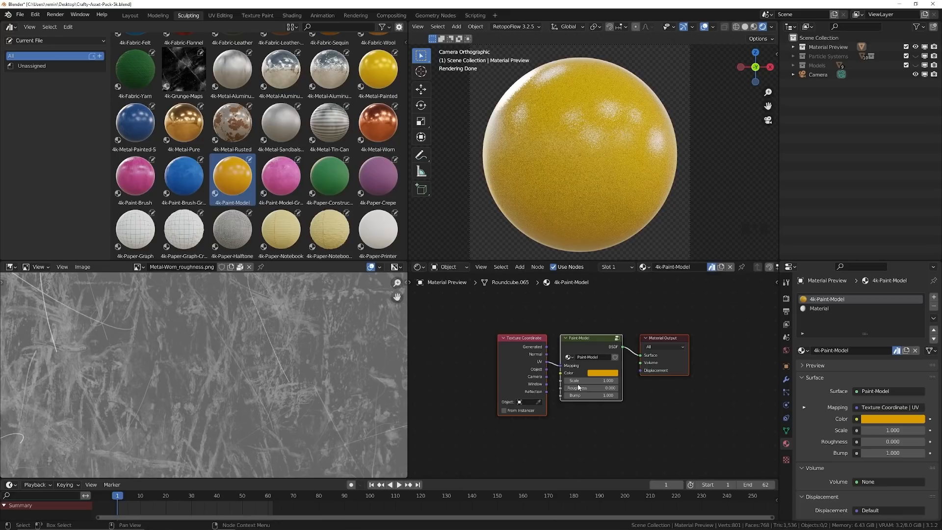
pyautogui.click(597, 339)
pyautogui.press('Tab')
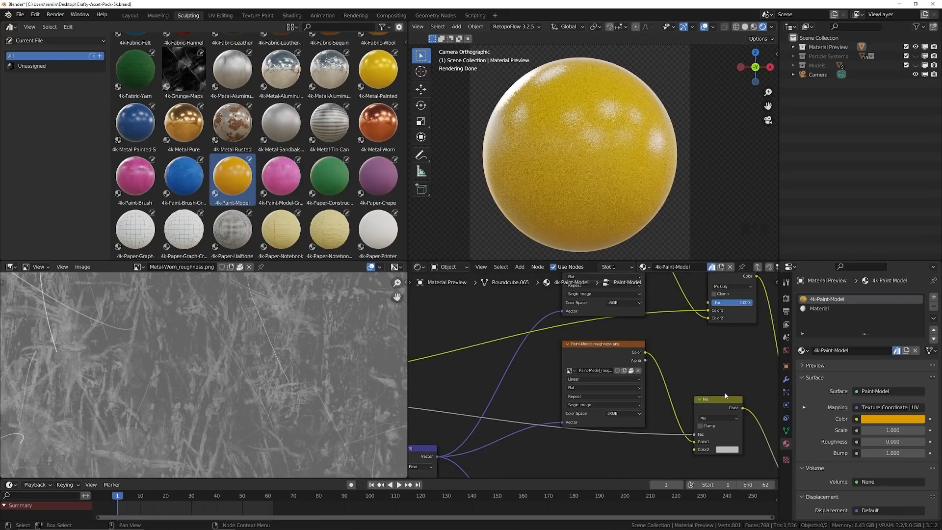
# Find the Clearcoat setting on the Paint-Model group's Principled BSDF and increase it strongly.
pyautogui.moveTo(725, 395); pyautogui.dragTo(569, 381, button='middle')
pyautogui.scroll(4, 568, 380)
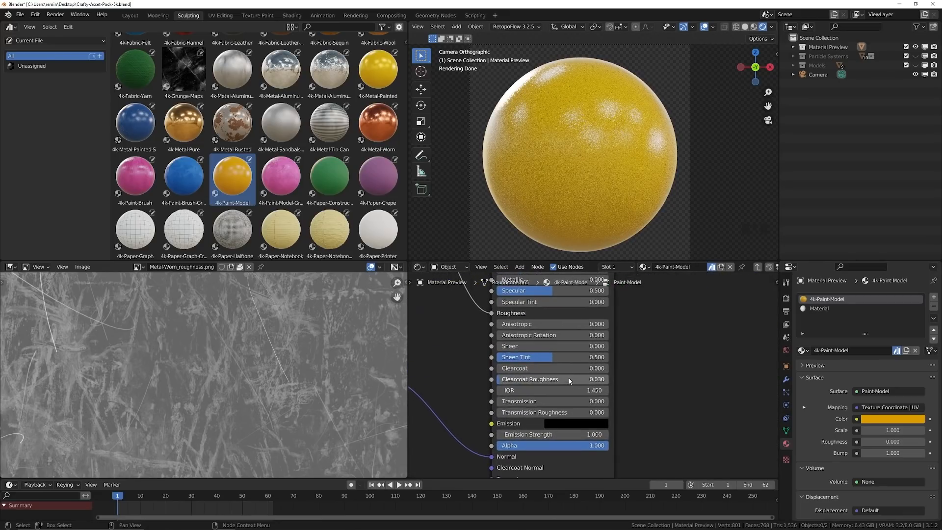
pyautogui.scroll(2, 569, 380)
pyautogui.moveTo(527, 343); pyautogui.dragTo(565, 367, button='middle')
pyautogui.scroll(2, 565, 366)
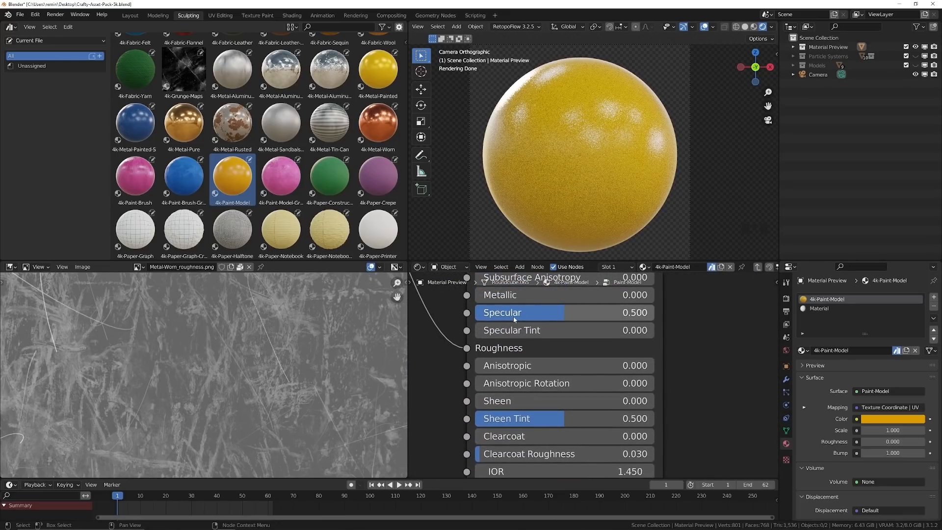
pyautogui.moveTo(505, 411); pyautogui.dragTo(506, 359, button='middle')
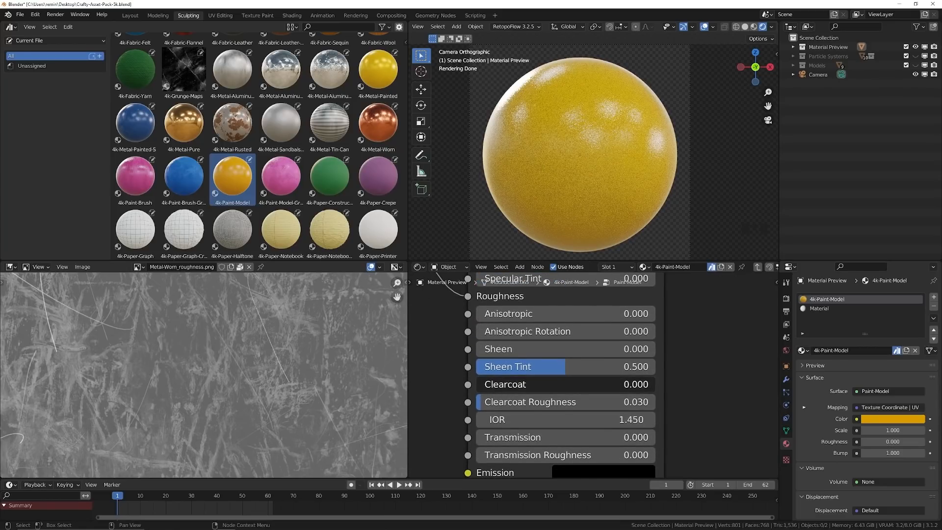
pyautogui.moveTo(495, 385); pyautogui.dragTo(655, 385)
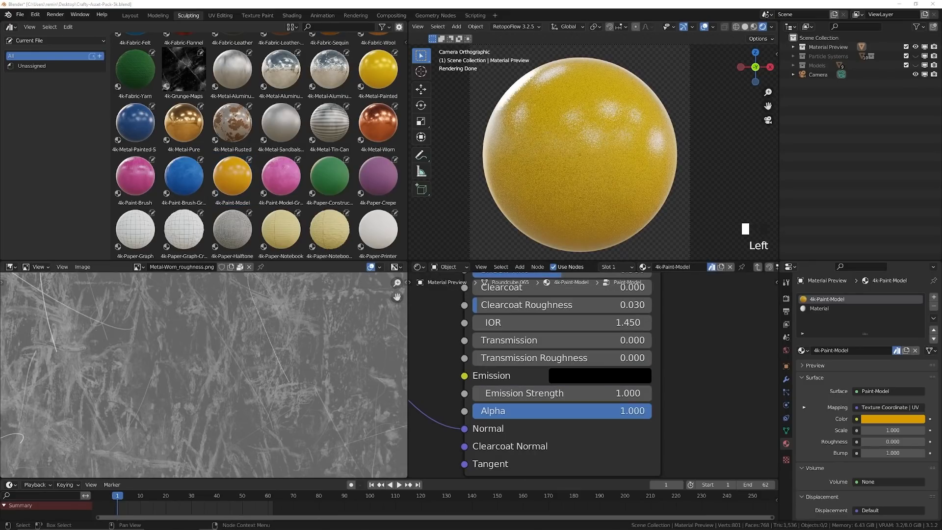
# Look over the IOR and Transmission settings, and remove the 4k-Paint-Model material slot from the sphere.
pyautogui.moveTo(533, 340); pyautogui.dragTo(529, 346, button='middle')
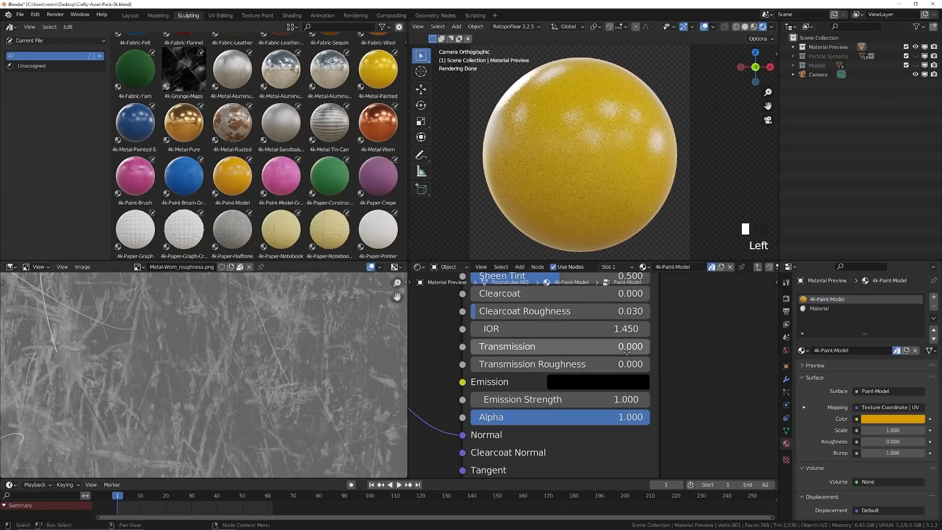
pyautogui.scroll(2, 570, 347)
pyautogui.moveTo(549, 335); pyautogui.dragTo(581, 352, button='middle')
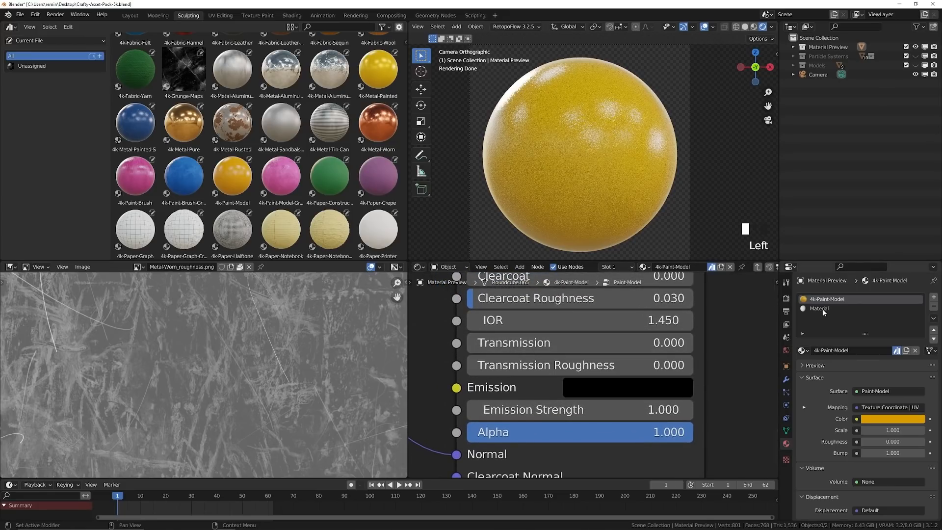
pyautogui.click(933, 306)
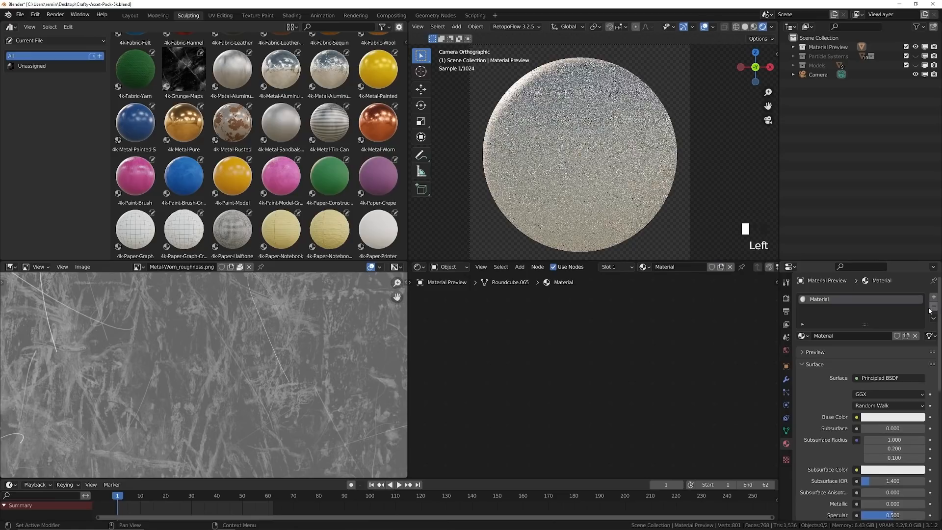
# Set Transmission to 1.000 and Roughness to 0.000 on the plain white material's Principled BSDF.
pyautogui.press('KP_Decimal')
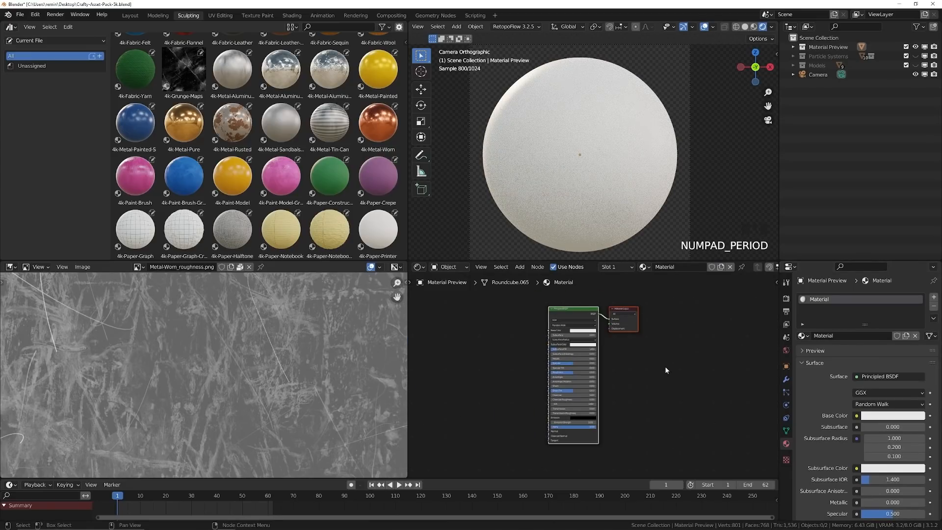
pyautogui.scroll(2, 546, 417)
pyautogui.scroll(4, 578, 355)
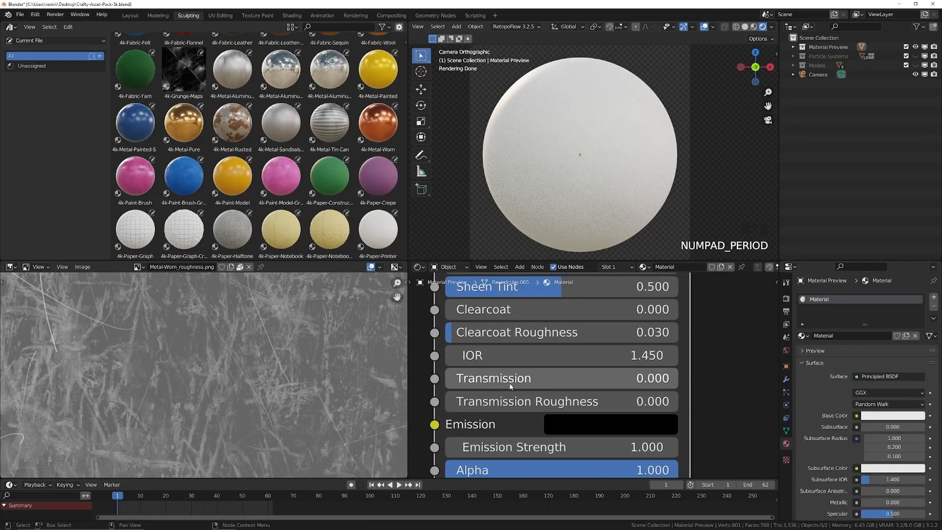
pyautogui.moveTo(500, 378); pyautogui.dragTo(673, 381)
pyautogui.moveTo(609, 296); pyautogui.dragTo(610, 401, button='middle')
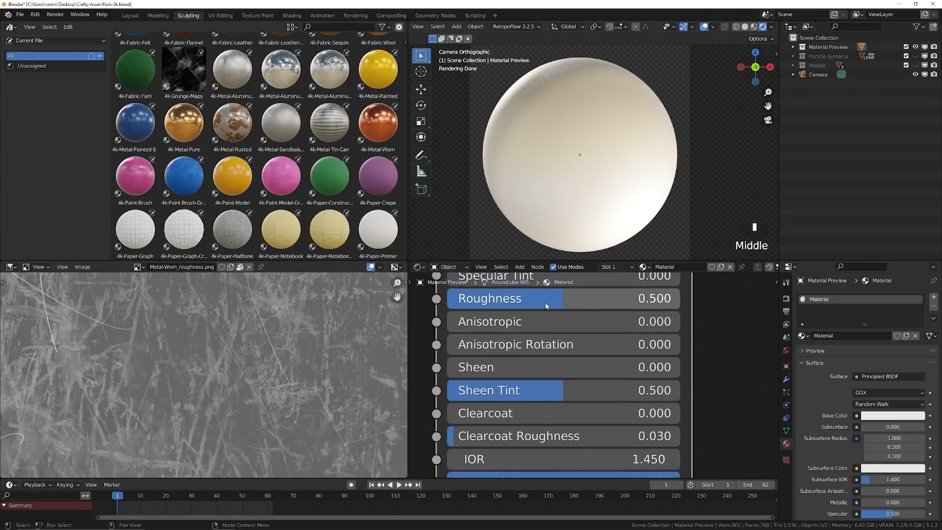
pyautogui.moveTo(546, 303); pyautogui.dragTo(427, 301)
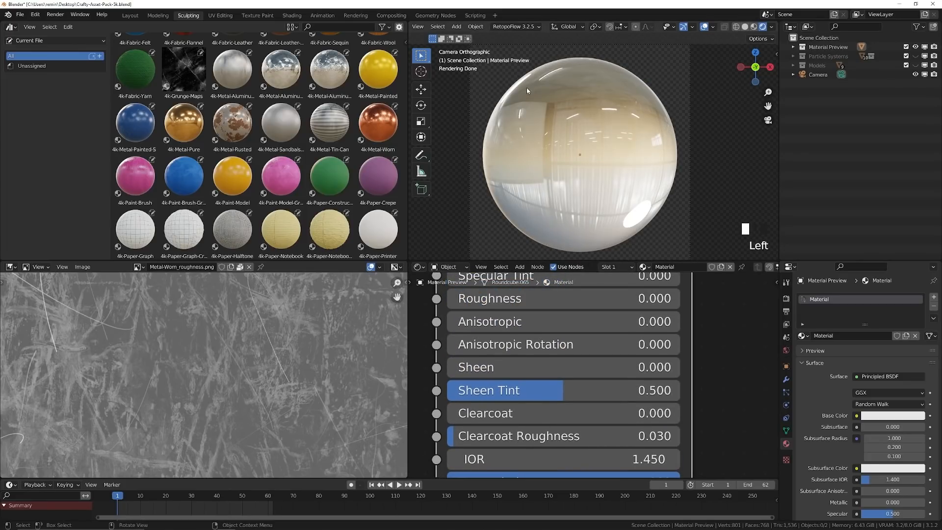
# Increase the Transmission Roughness of the glass-like sphere material.
pyautogui.scroll(-3, 564, 435)
pyautogui.moveTo(557, 436); pyautogui.dragTo(555, 354, button='middle')
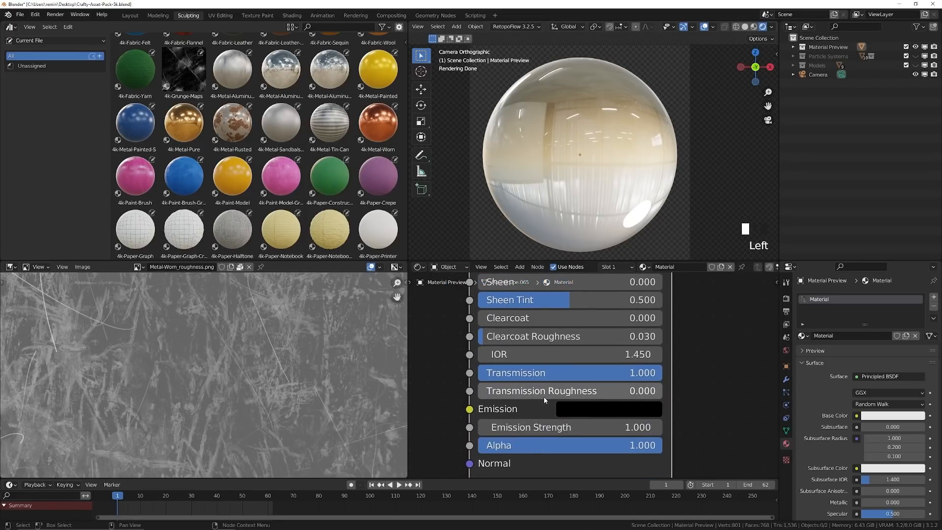
pyautogui.moveTo(496, 395); pyautogui.dragTo(546, 395)
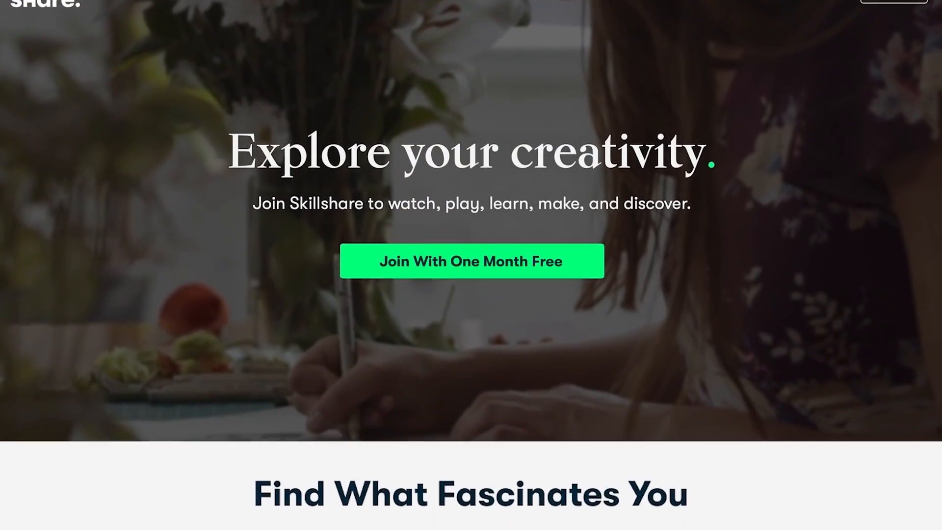
# On the Skillshare website, browse the featured classes and open the Botanical Illustration watercolor and gouache class to view its lessons.
pyautogui.scroll(-6, 471, 264)
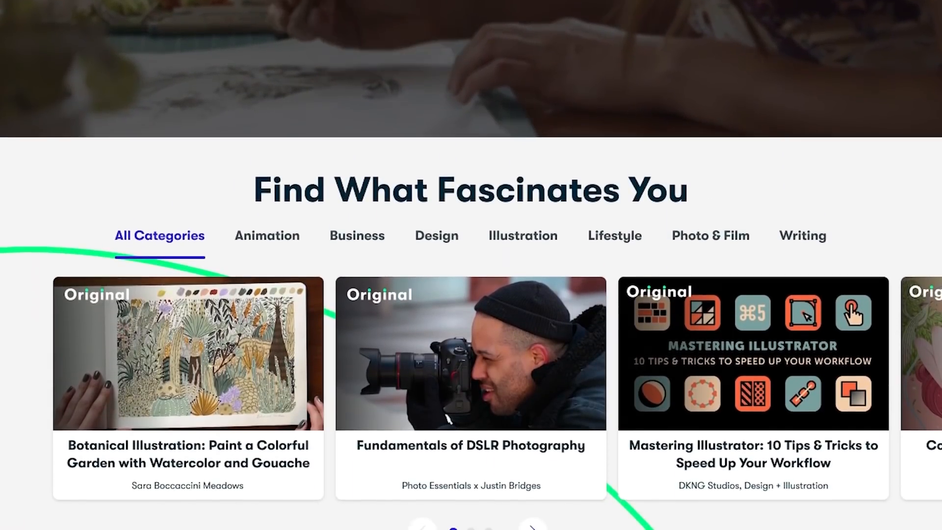
pyautogui.scroll(-2, 304, 364)
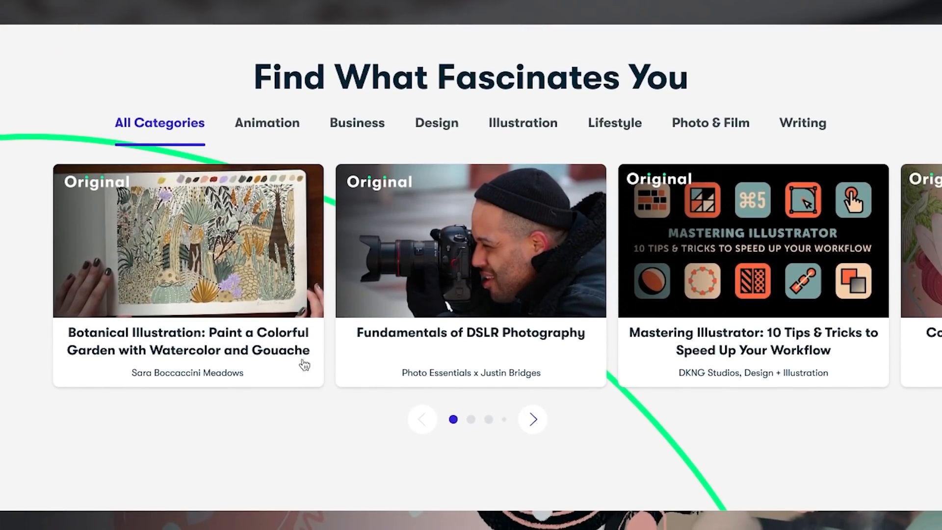
pyautogui.click(189, 237)
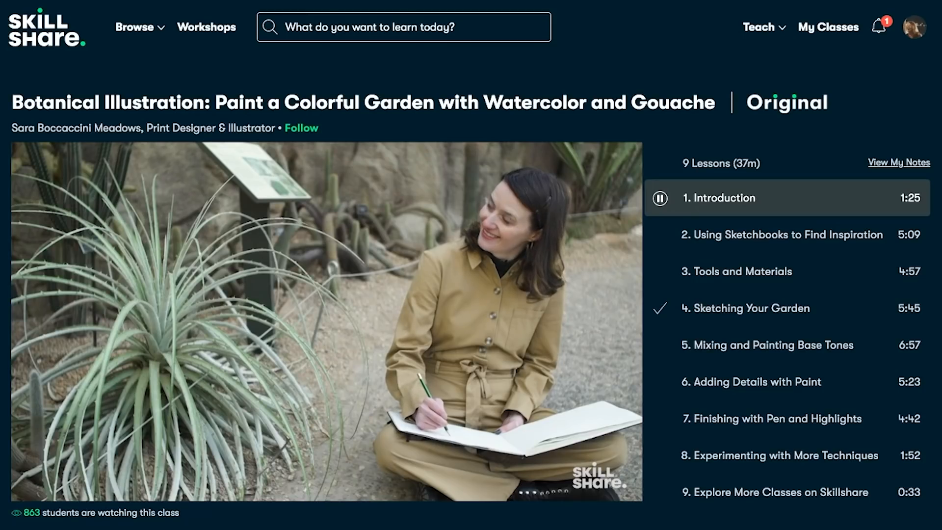
pyautogui.scroll(-1, 470, 265)
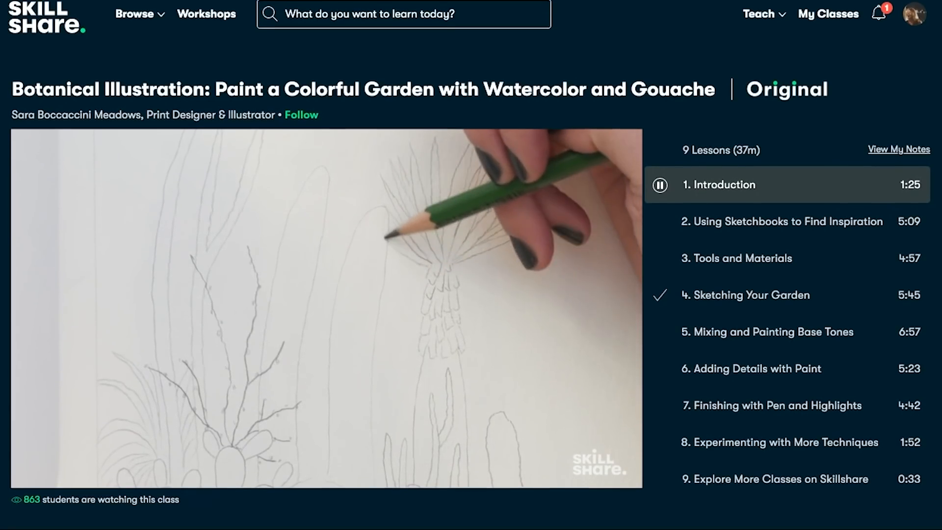
pyautogui.scroll(-2, 470, 264)
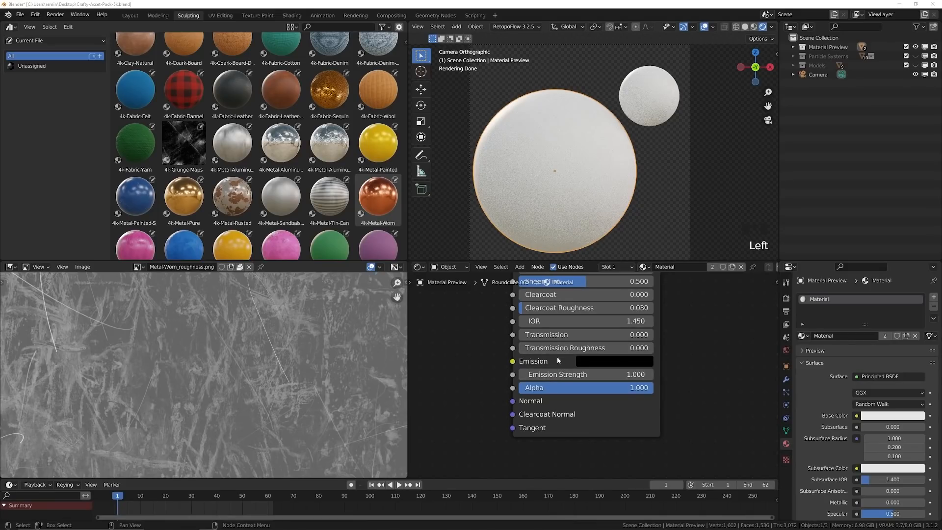
# Apply the third 4k-Metal-Aluminum material, the crumpled reflective one, to the large sphere.
pyautogui.scroll(1, 579, 376)
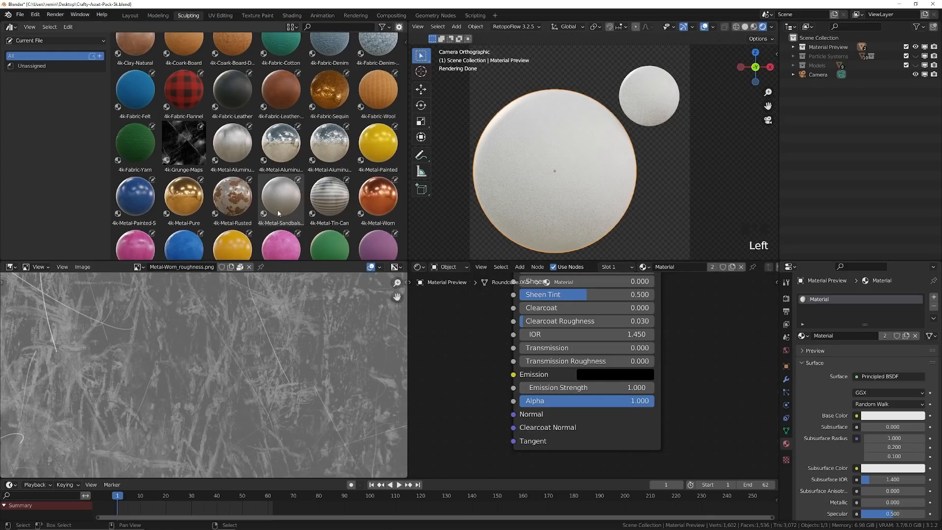
pyautogui.moveTo(326, 142); pyautogui.dragTo(518, 177)
# Set the small sphere's Base Color to a bright red (H 1.000, S 0.984, V 0.800) and copy that color.
pyautogui.click(649, 96)
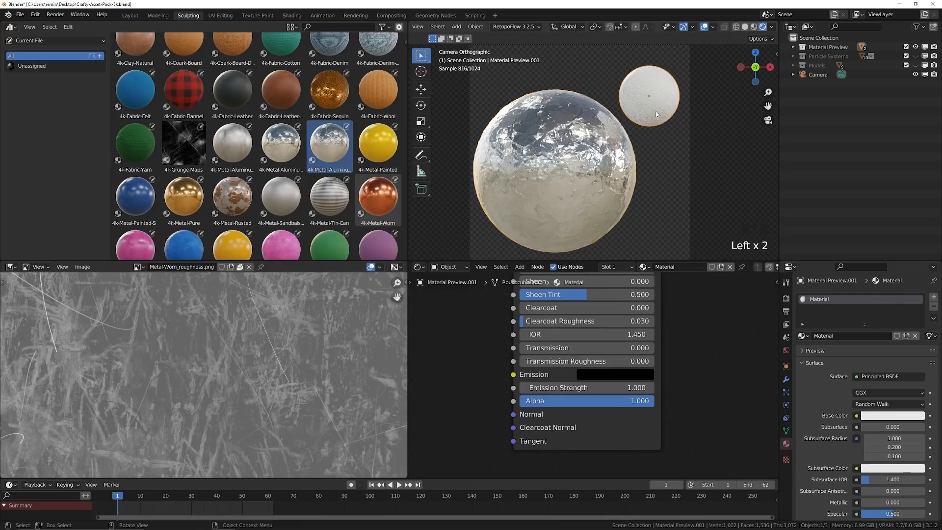
pyautogui.keyDown('shift'); pyautogui.scroll(4, 651, 337); pyautogui.keyUp('shift')
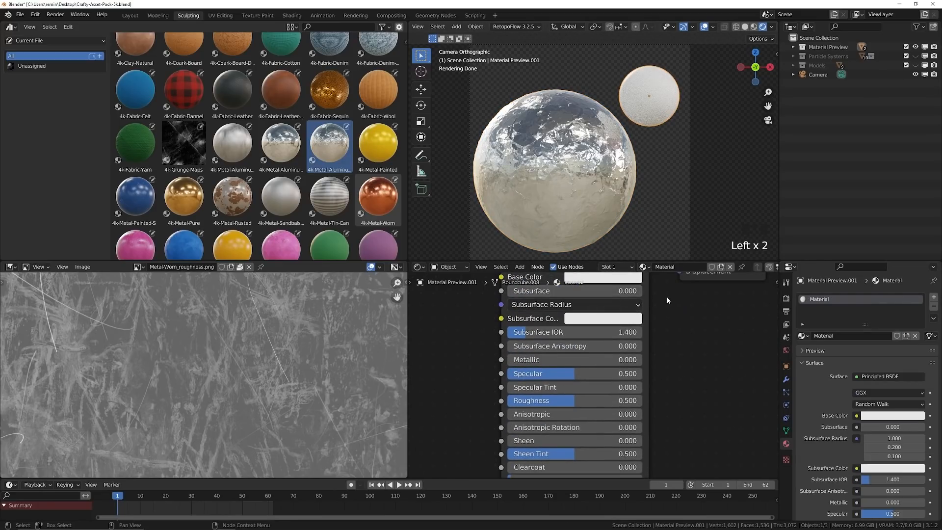
pyautogui.click(601, 308)
pyautogui.click(618, 209)
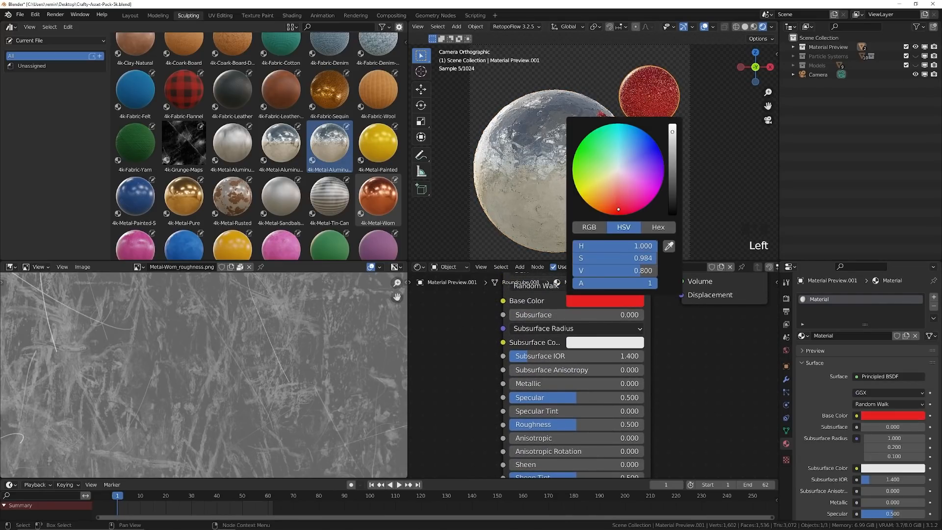
pyautogui.hotkey('ctrl', 'c')
pyautogui.hotkey('ctrl', 'c')
pyautogui.hotkey('ctrl', 'c')
pyautogui.hotkey('ctrl', 'c')
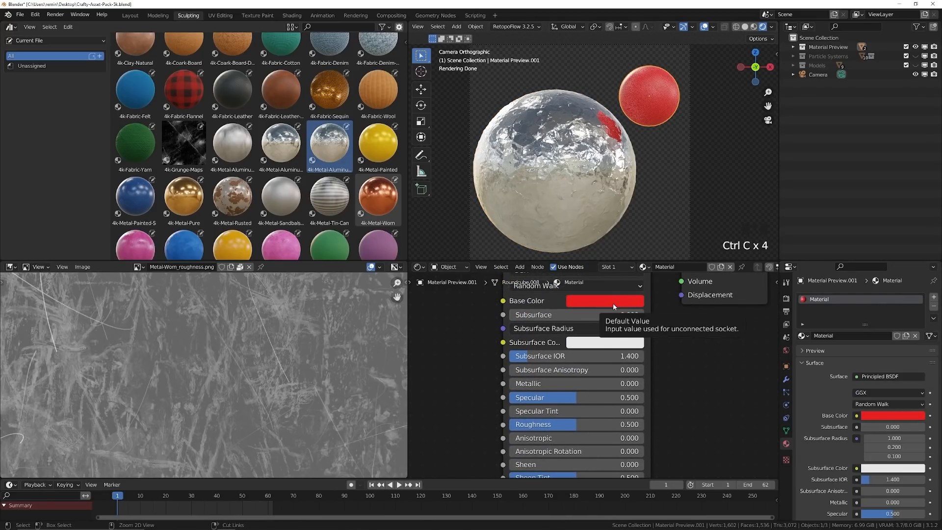
# Paste the copied red into the small sphere's Emission color and set its Emission Strength to 50.
pyautogui.keyDown('shift'); pyautogui.scroll(-4, 660, 410); pyautogui.keyUp('shift')
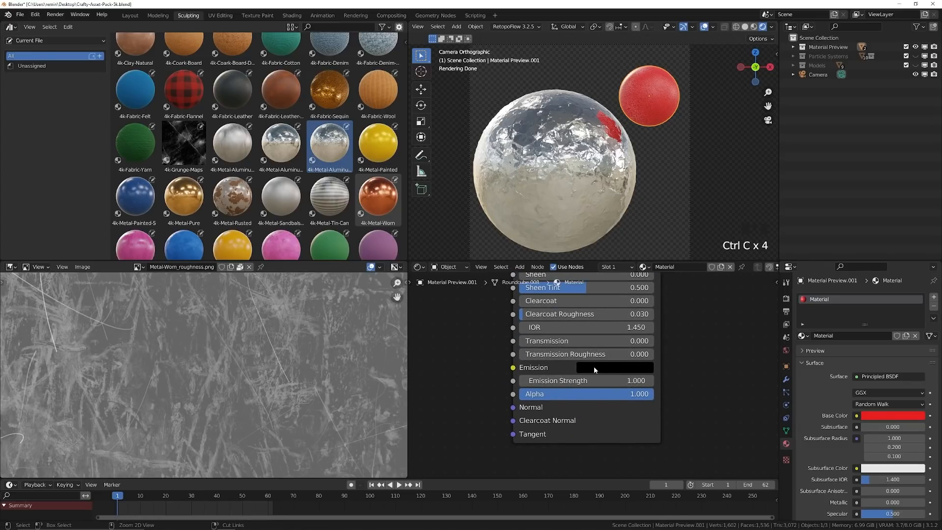
pyautogui.hotkey('ctrl', 'v')
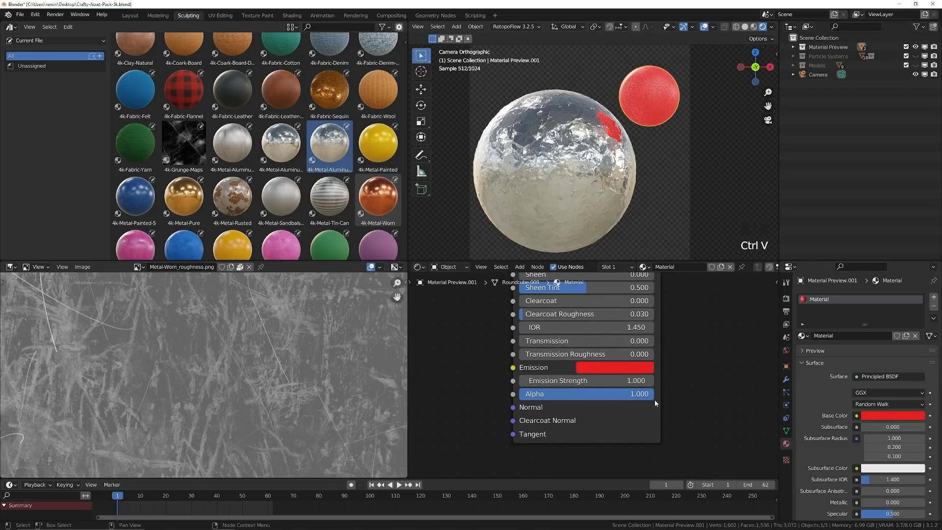
pyautogui.scroll(1, 632, 381)
pyautogui.click(633, 381)
pyautogui.write('50')
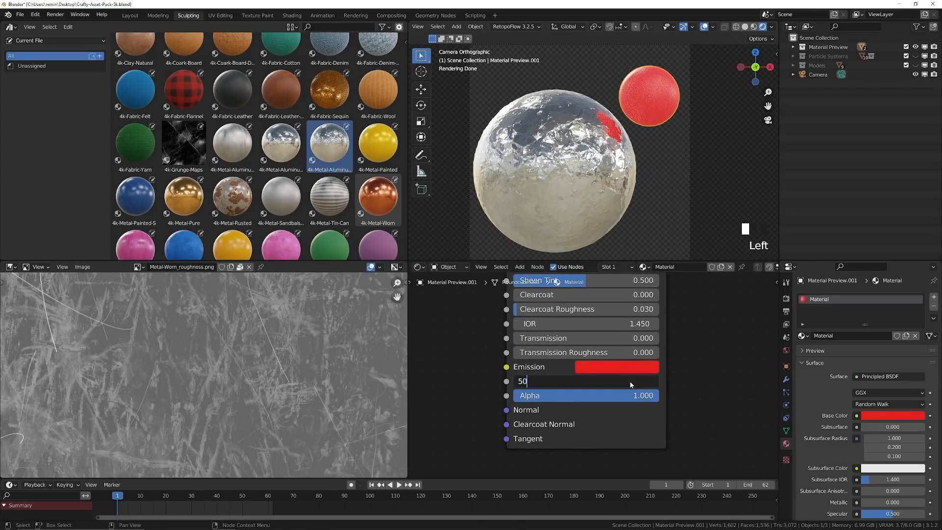
pyautogui.press('Return')
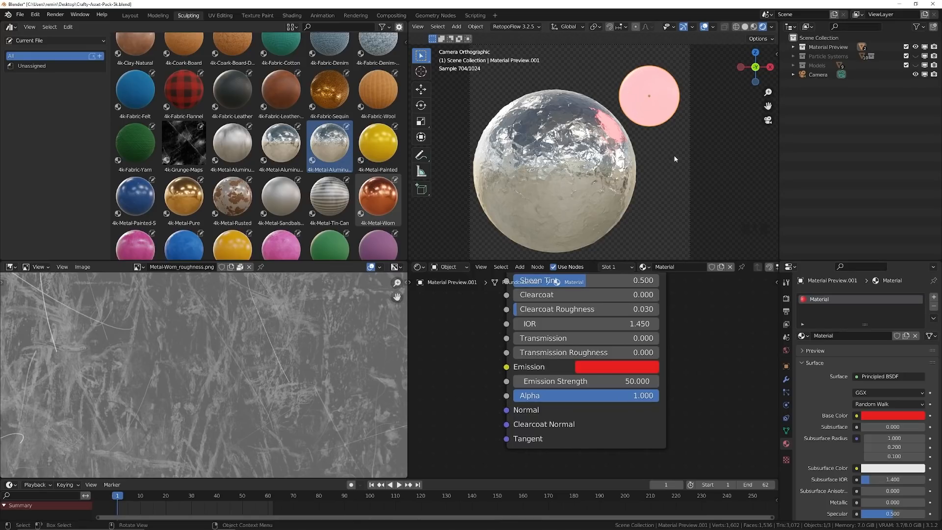
# Raise the small sphere's Emission color to full brightness and desaturate it toward white.
pyautogui.click(626, 374)
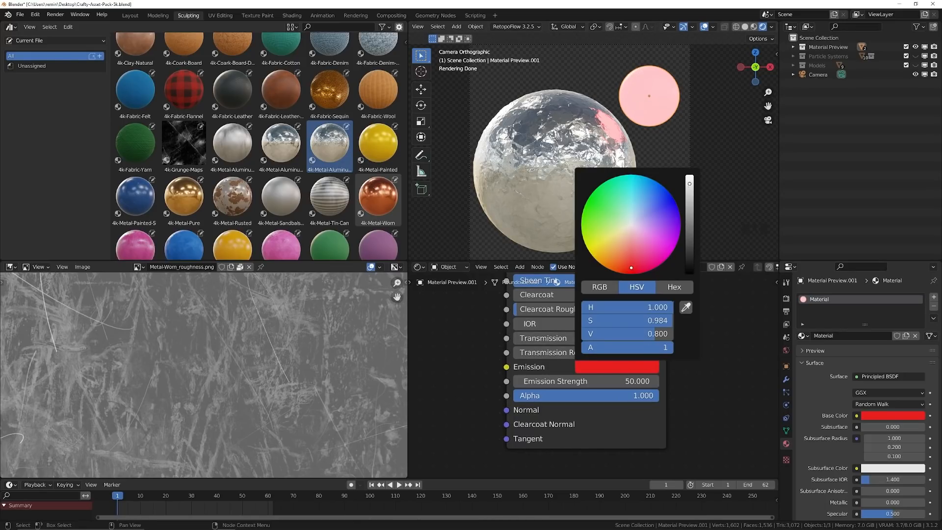
pyautogui.moveTo(689, 183); pyautogui.dragTo(689, 175)
pyautogui.moveTo(633, 225); pyautogui.dragTo(631, 223)
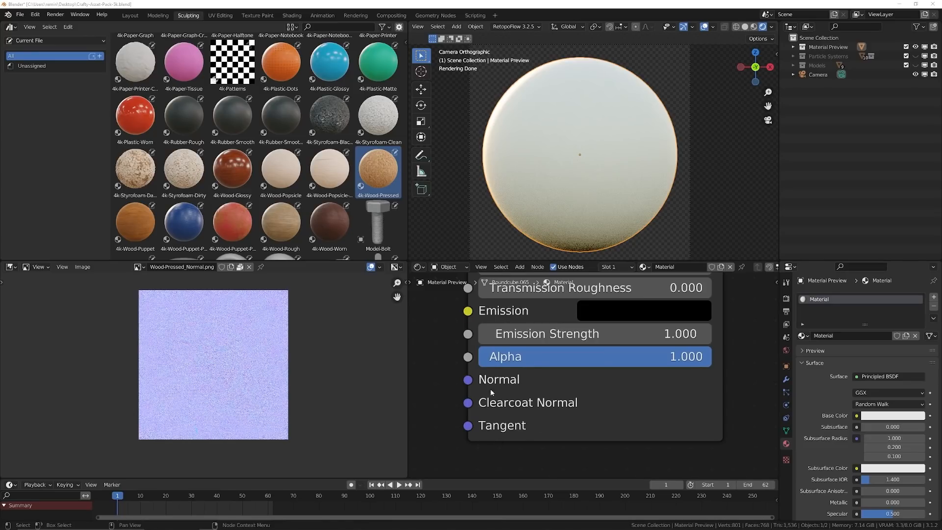
# Apply the 4k-Wood-Pressed material to the large preview sphere.
pyautogui.moveTo(473, 382); pyautogui.dragTo(531, 388, button='middle')
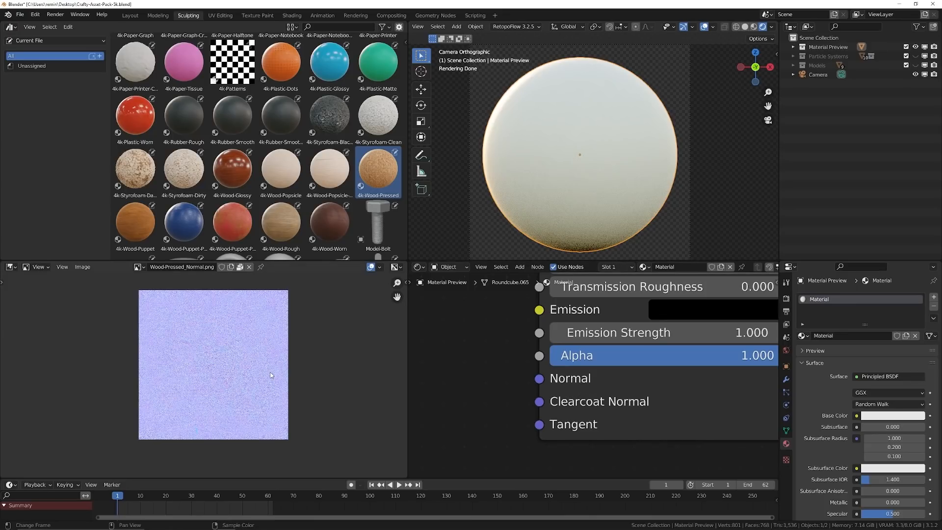
pyautogui.scroll(3, 290, 380)
pyautogui.scroll(4, 290, 381)
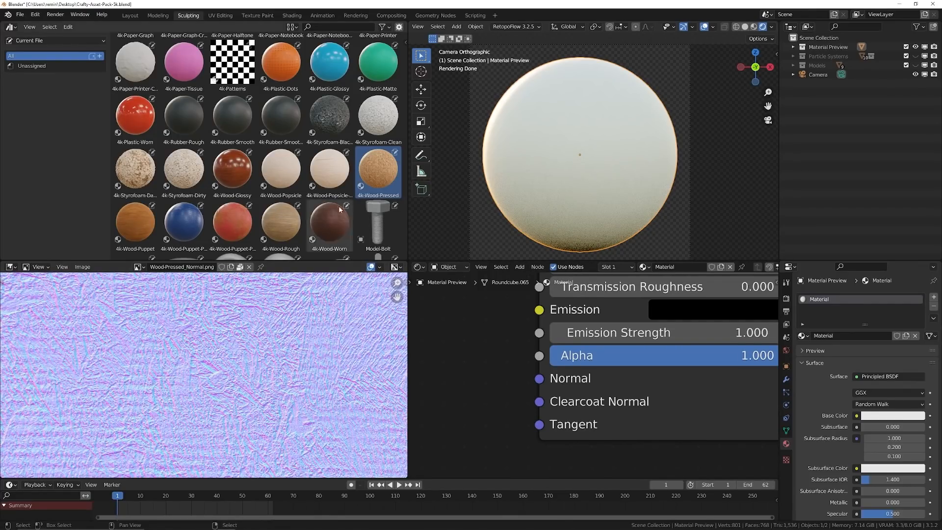
pyautogui.moveTo(378, 170); pyautogui.dragTo(573, 161)
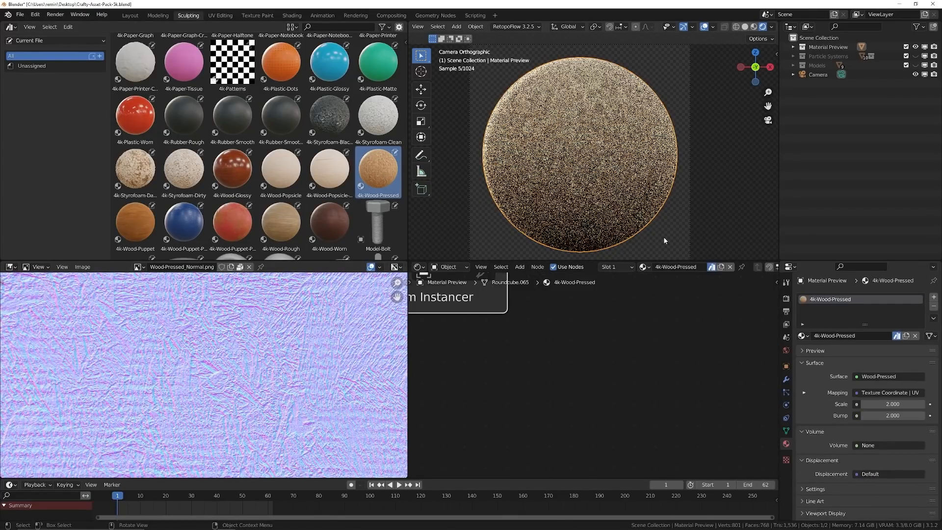
# Set the Bump value of the Wood-Pressed group node to 5.
pyautogui.moveTo(526, 326); pyautogui.dragTo(615, 411, button='middle')
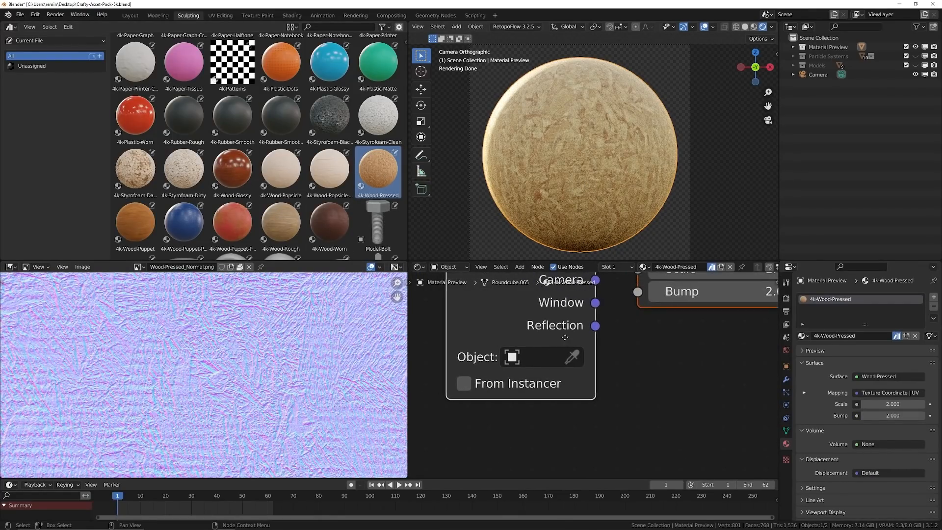
pyautogui.moveTo(563, 336); pyautogui.dragTo(515, 405, button='middle')
pyautogui.moveTo(642, 360); pyautogui.dragTo(564, 364, button='middle')
pyautogui.doubleClick(650, 370)
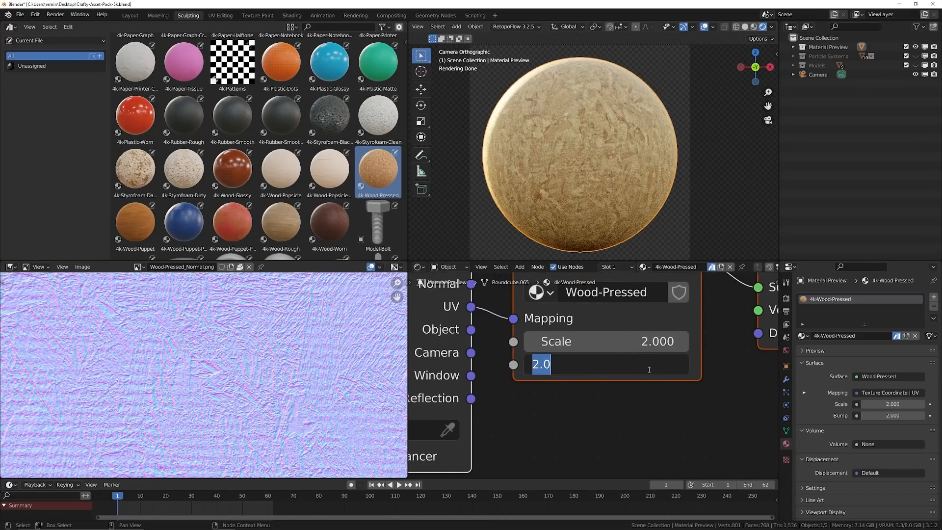
pyautogui.write('5')
pyautogui.press('Return')
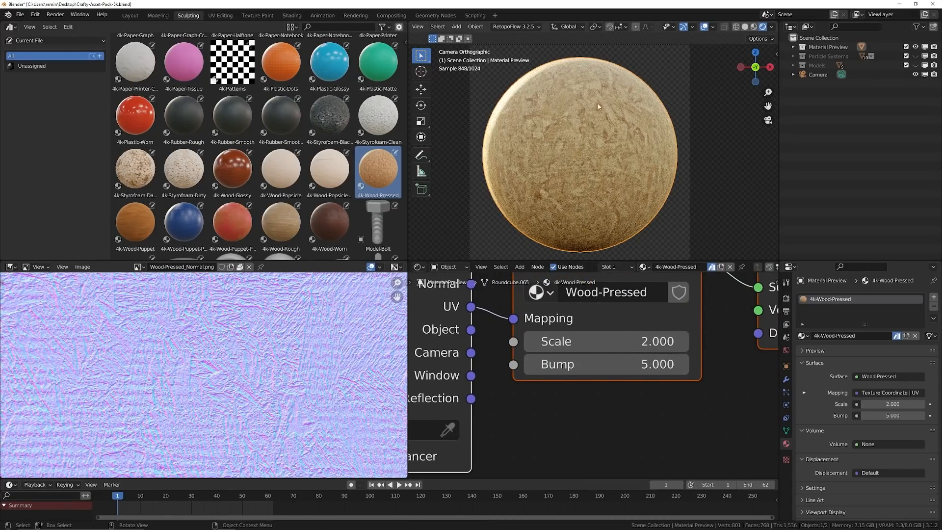
pyautogui.scroll(-4, 206, 351)
pyautogui.scroll(3, 208, 352)
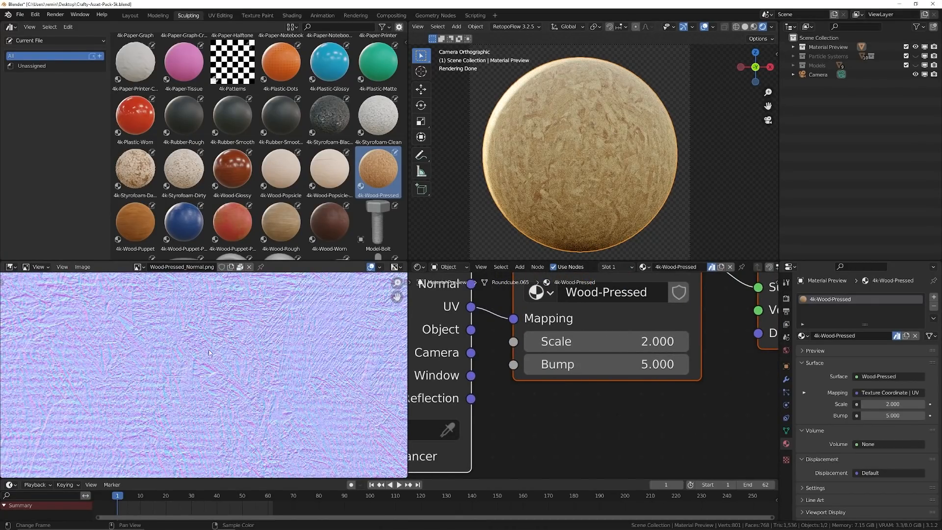
pyautogui.scroll(-3, 201, 351)
pyautogui.scroll(3, 229, 381)
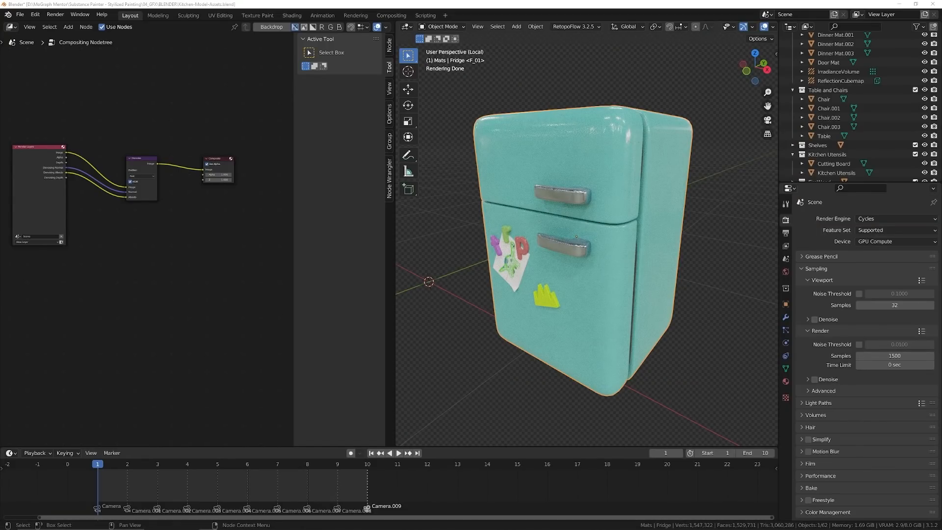
# Examine the teal fridge model's front with the handles and magnets, and its back with the embossed logo and coil.
pyautogui.moveTo(619, 259); pyautogui.dragTo(576, 343, button='middle')
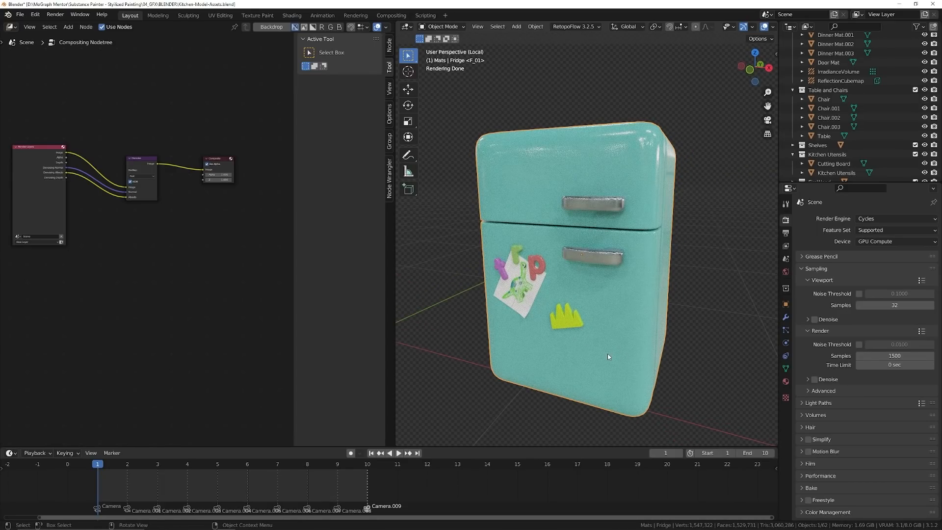
pyautogui.moveTo(667, 349); pyautogui.dragTo(577, 311, button='middle')
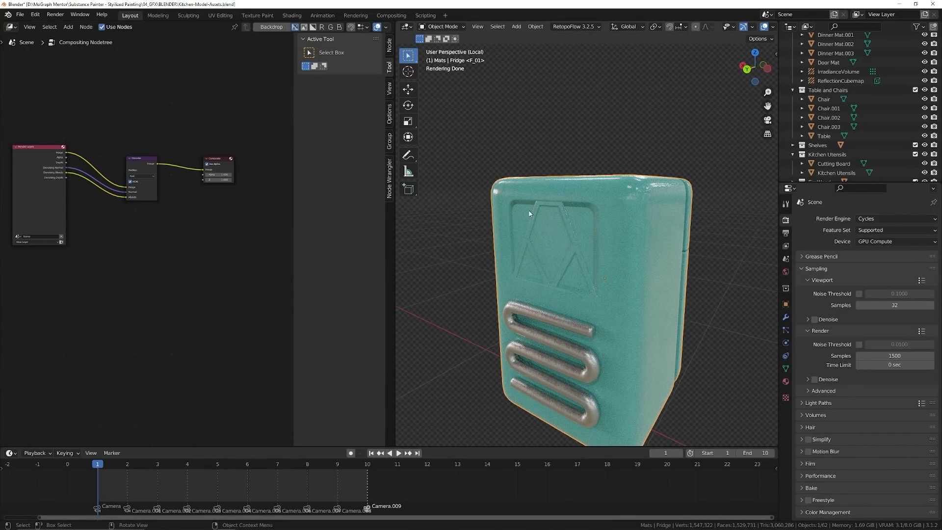
pyautogui.keyDown('alt'); pyautogui.moveTo(605, 319); pyautogui.dragTo(590, 318, button='middle'); pyautogui.keyUp('alt')
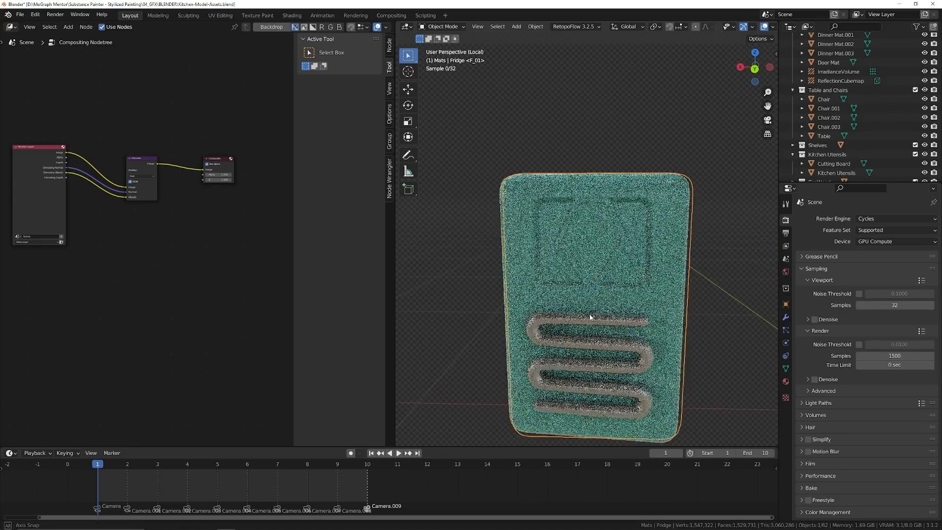
pyautogui.moveTo(558, 275); pyautogui.dragTo(612, 298, button='middle')
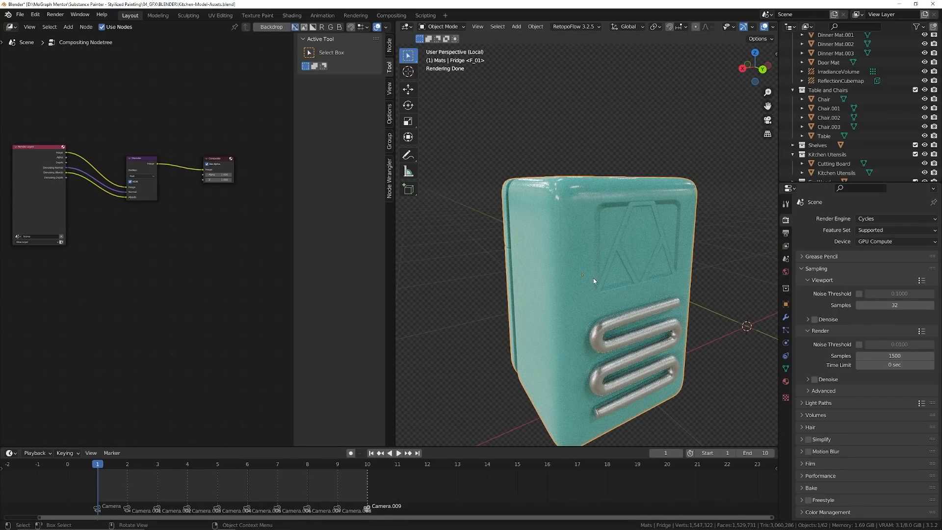
pyautogui.scroll(-5, 593, 278)
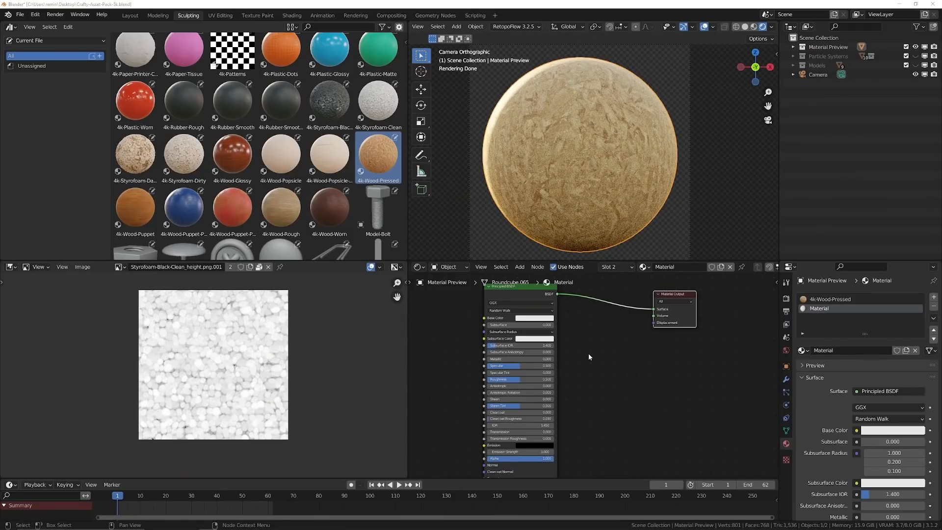
# Apply the 4k-Styrofoam-Black-Clean material to the large preview sphere and deselect the sphere.
pyautogui.scroll(1, 682, 310)
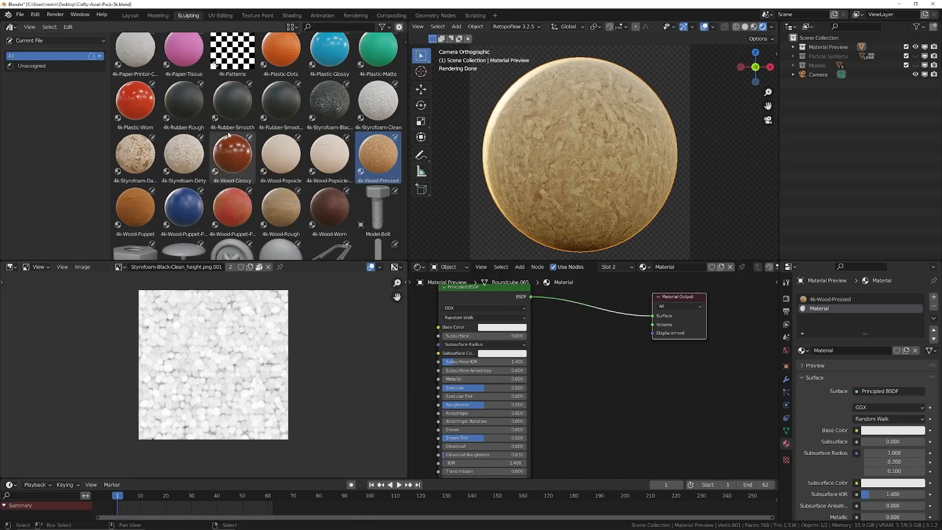
pyautogui.moveTo(330, 97); pyautogui.dragTo(569, 160)
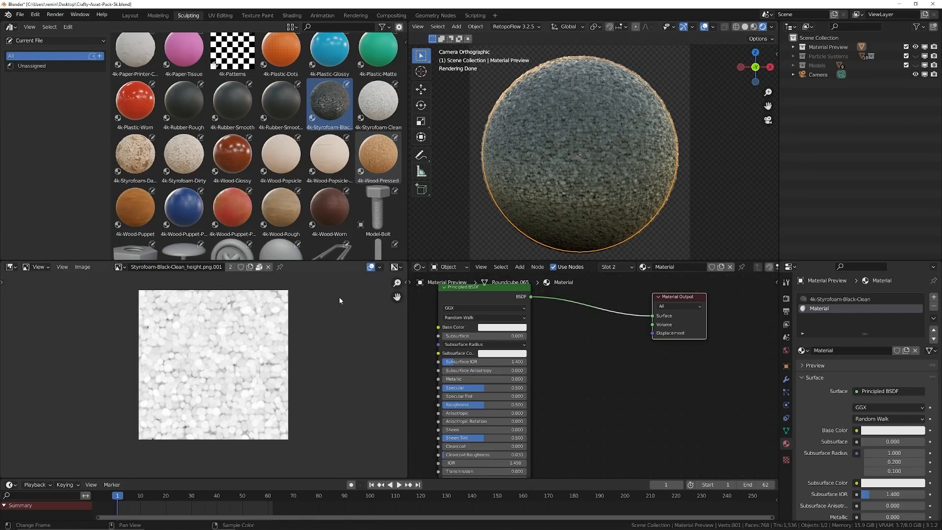
pyautogui.click(676, 249)
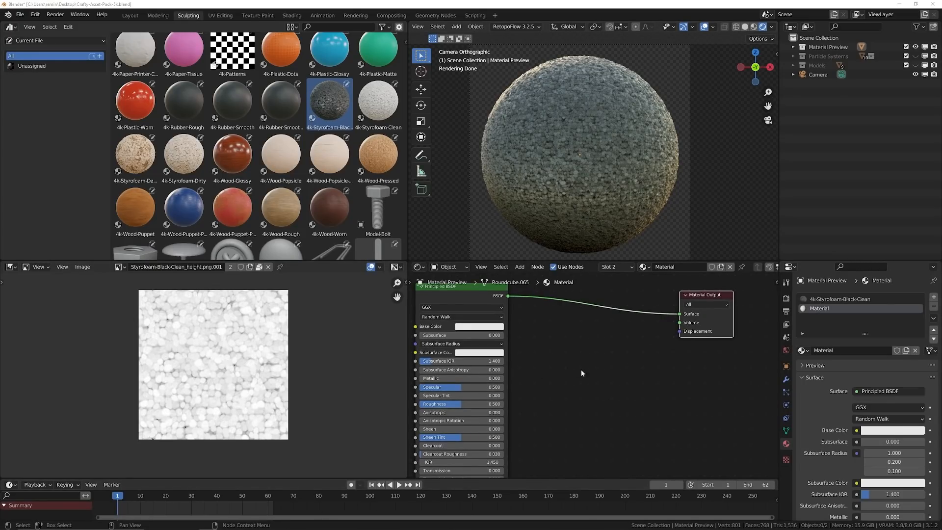
# Add a Displacement node between the Principled BSDF and Material Output nodes, and delete it again.
pyautogui.moveTo(558, 356); pyautogui.dragTo(567, 375, button='middle')
pyautogui.moveTo(739, 293); pyautogui.dragTo(732, 292)
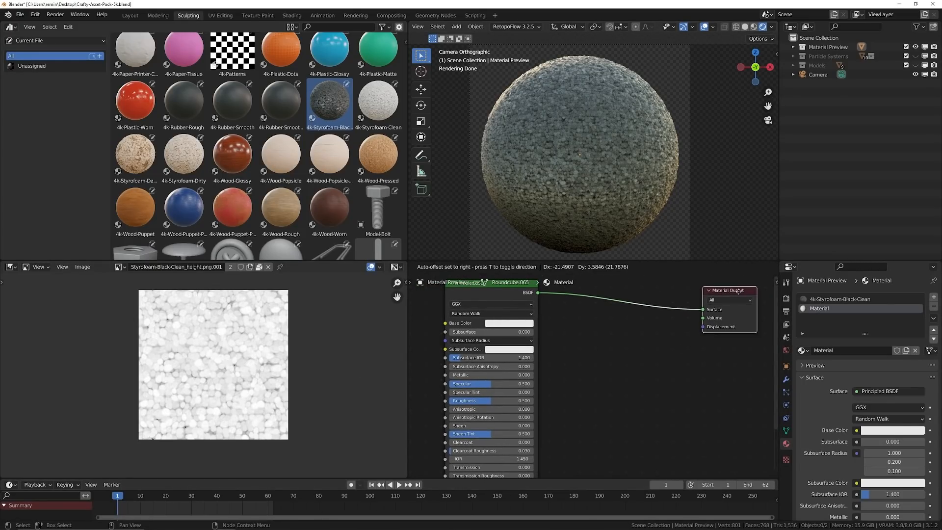
pyautogui.click(630, 368)
pyautogui.hotkey('shift', 'a')
pyautogui.write('disp')
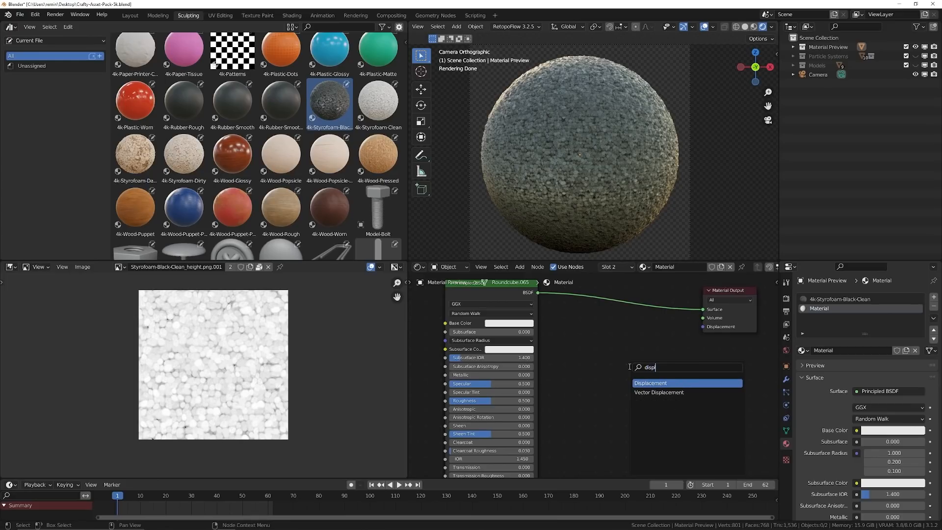
pyautogui.press('Return')
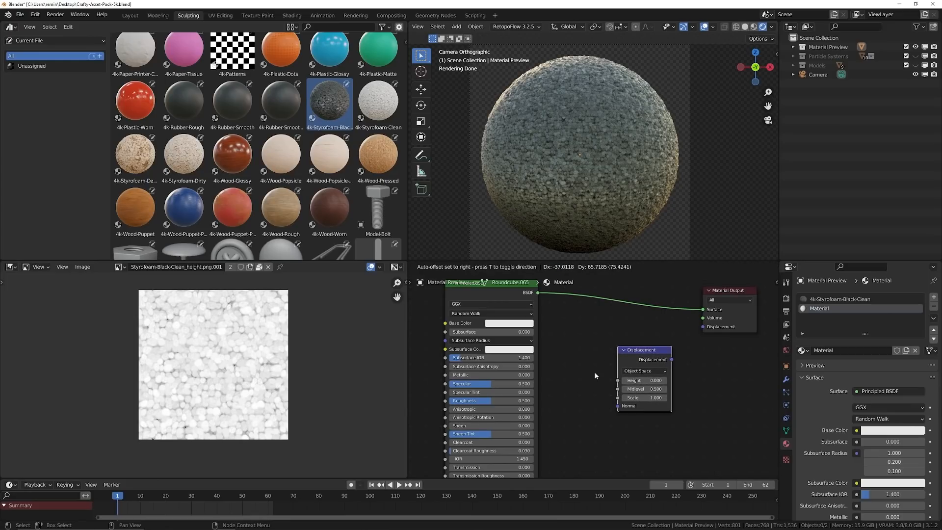
pyautogui.click(617, 346)
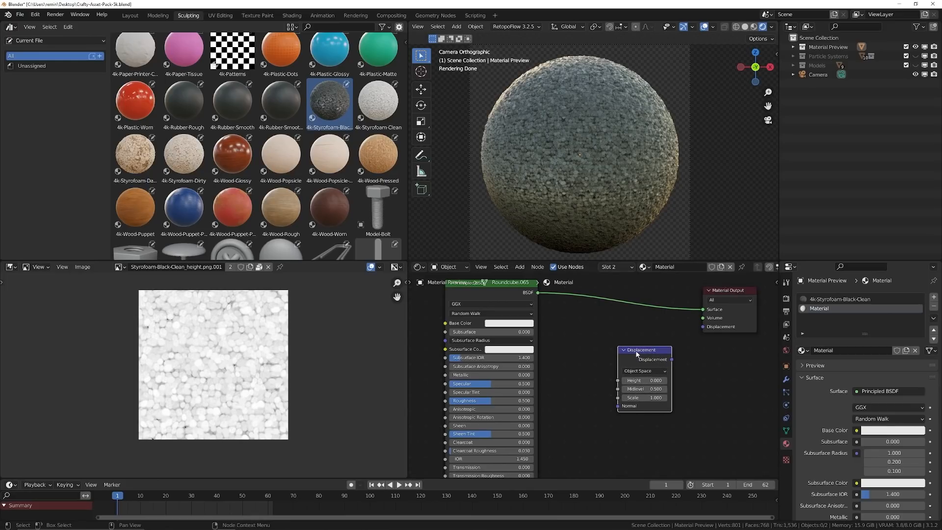
pyautogui.moveTo(640, 358); pyautogui.dragTo(636, 354)
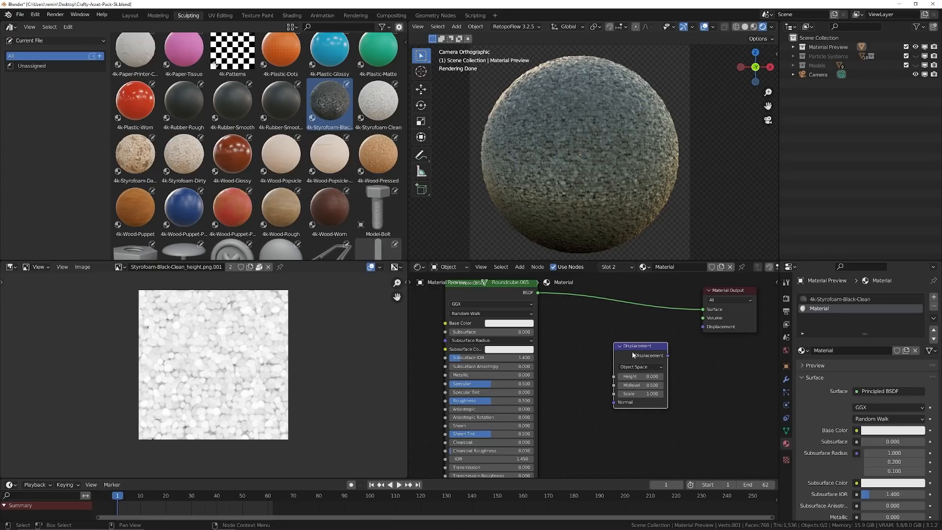
pyautogui.press('x')
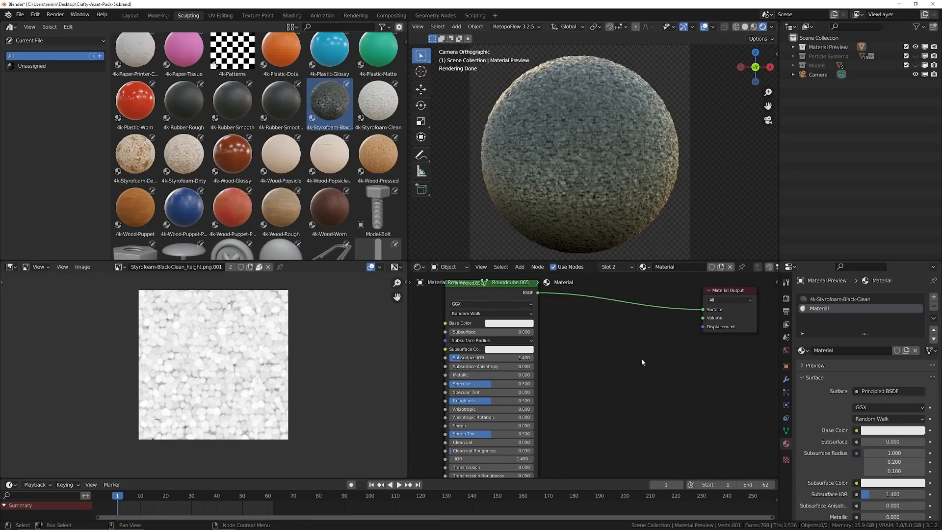
# Check the Cycles feature set in the render settings and review the surface displacement option of the sphere's 4k-Styrofoam-Black-Clean material.
pyautogui.click(787, 299)
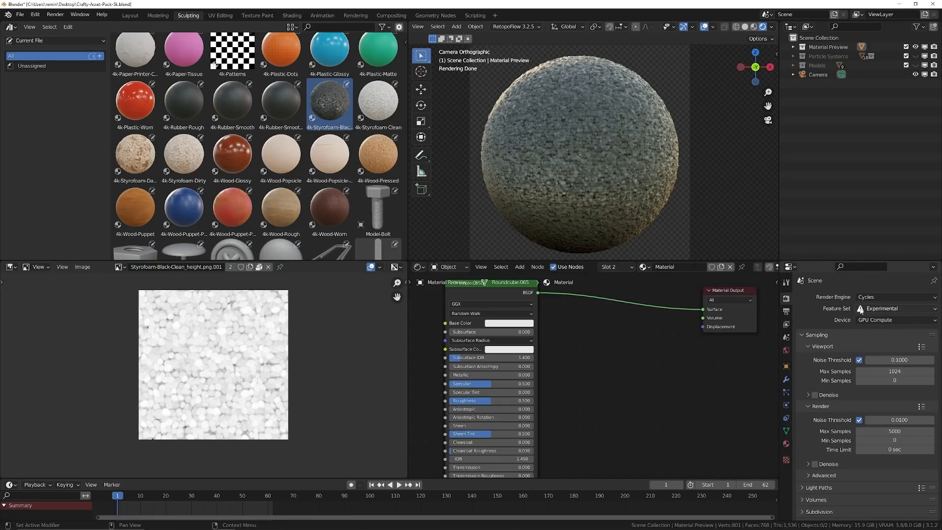
pyautogui.click(612, 224)
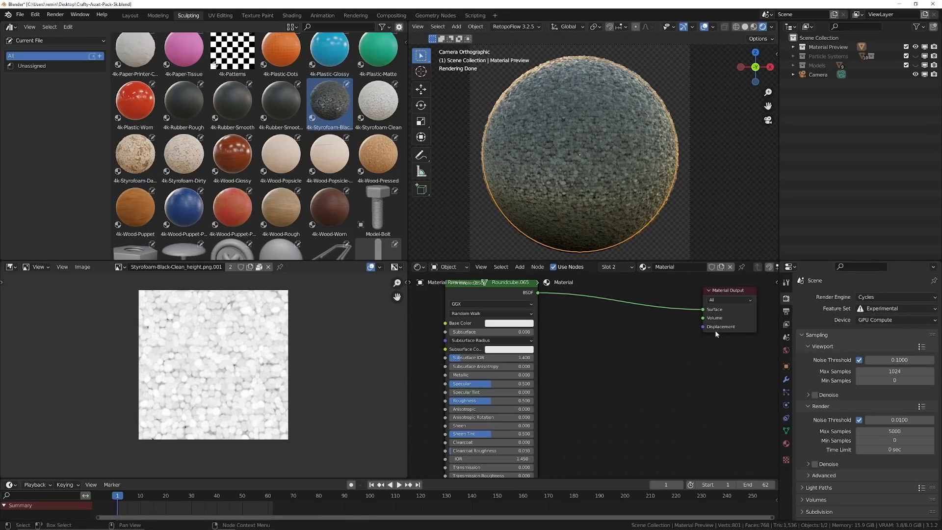
pyautogui.click(785, 444)
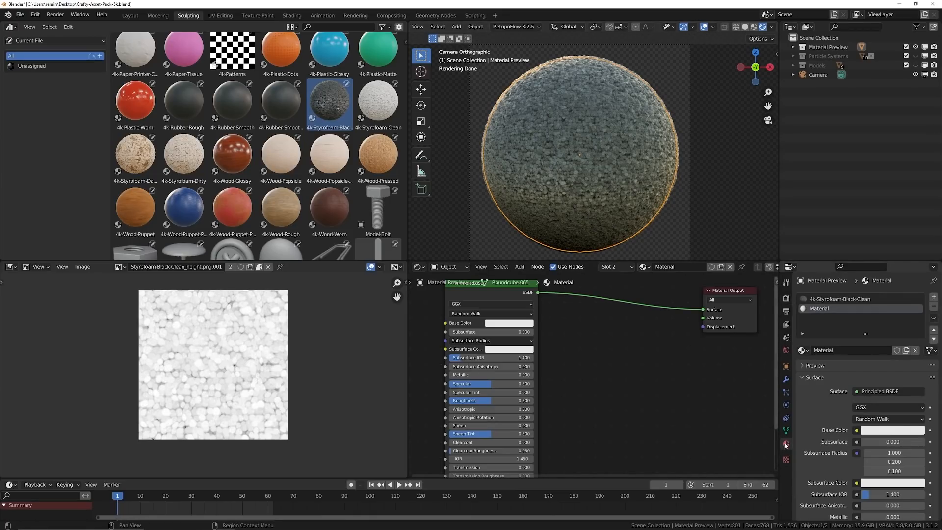
pyautogui.click(858, 300)
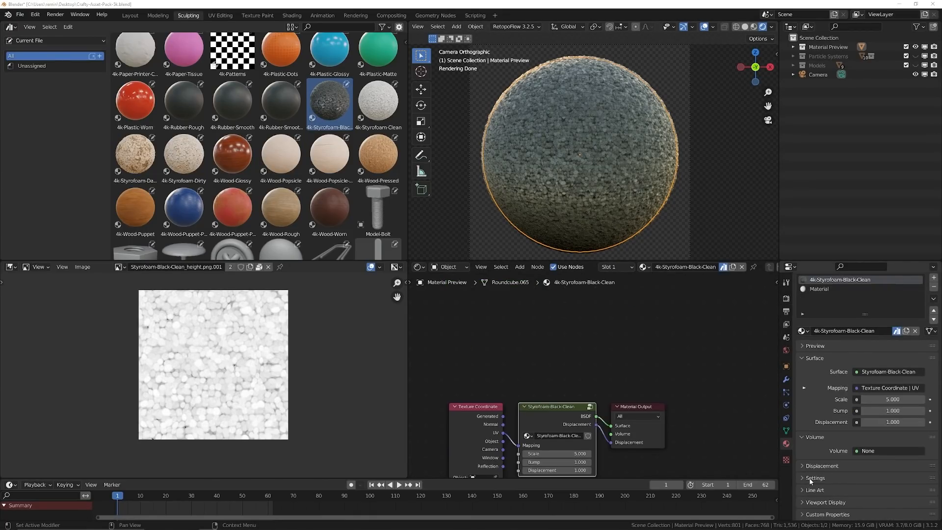
pyautogui.scroll(-4, 840, 464)
pyautogui.scroll(-3, 840, 464)
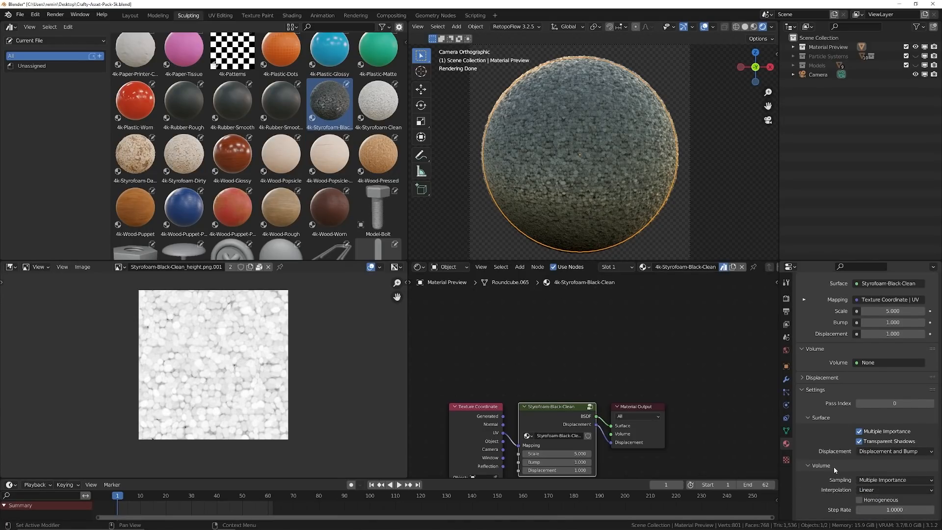
pyautogui.click(887, 451)
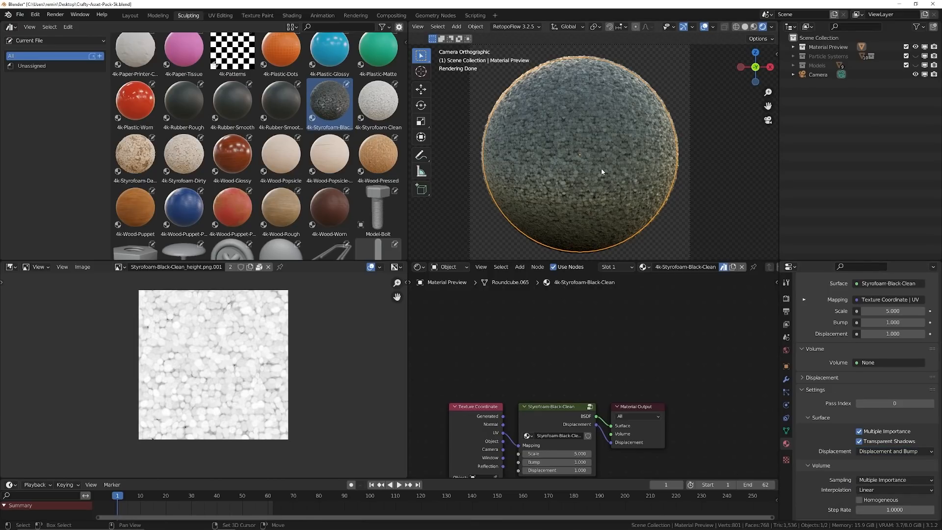
pyautogui.keyDown('shift'); pyautogui.moveTo(590, 145); pyautogui.dragTo(576, 168, button='middle'); pyautogui.keyUp('shift')
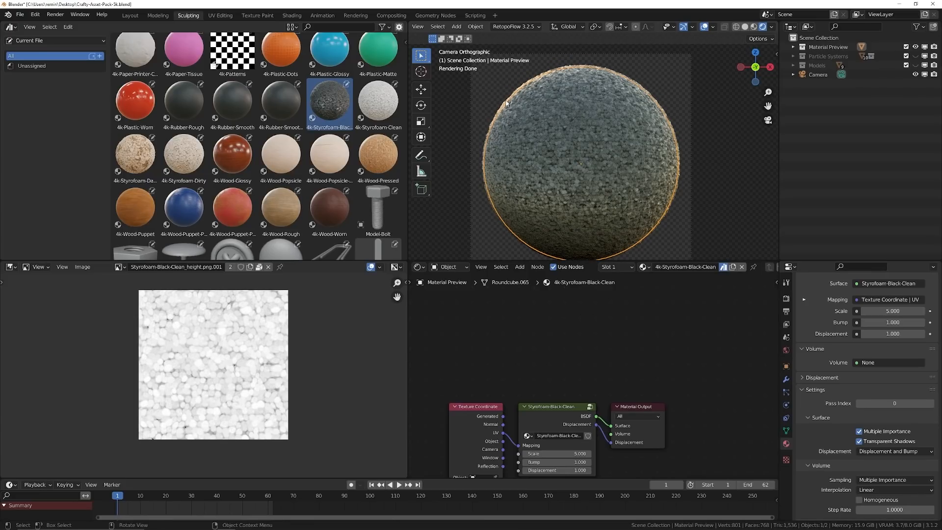
# Review the adaptive subdivision settings in the preview sphere's Subdivision modifier, and deselect the sphere.
pyautogui.click(786, 380)
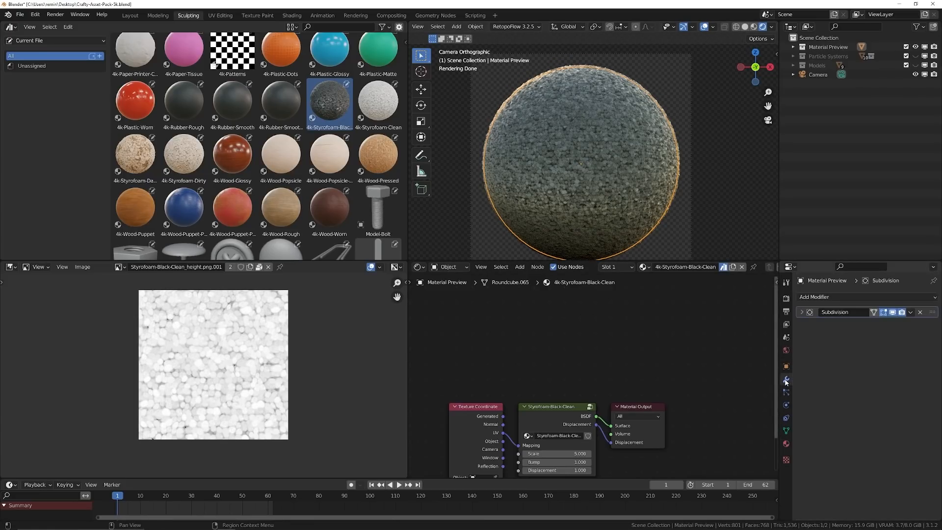
pyautogui.click(802, 314)
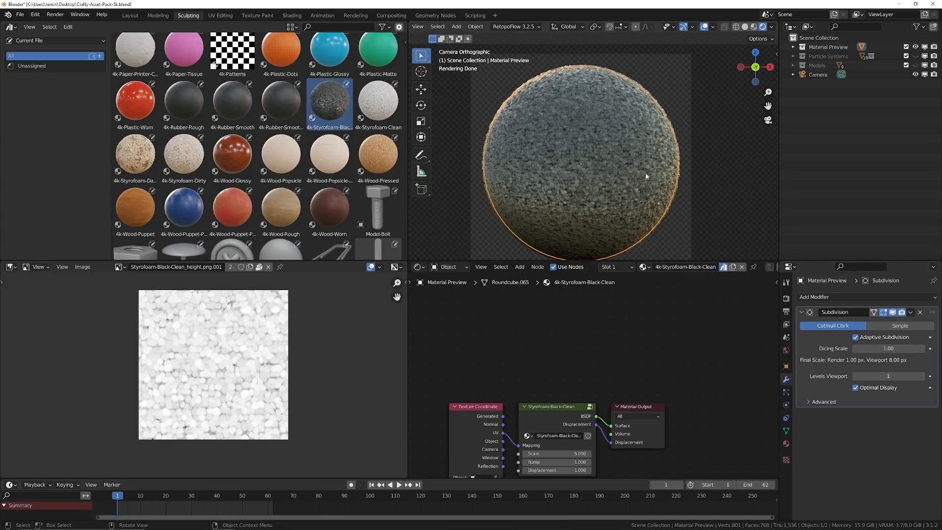
pyautogui.click(669, 235)
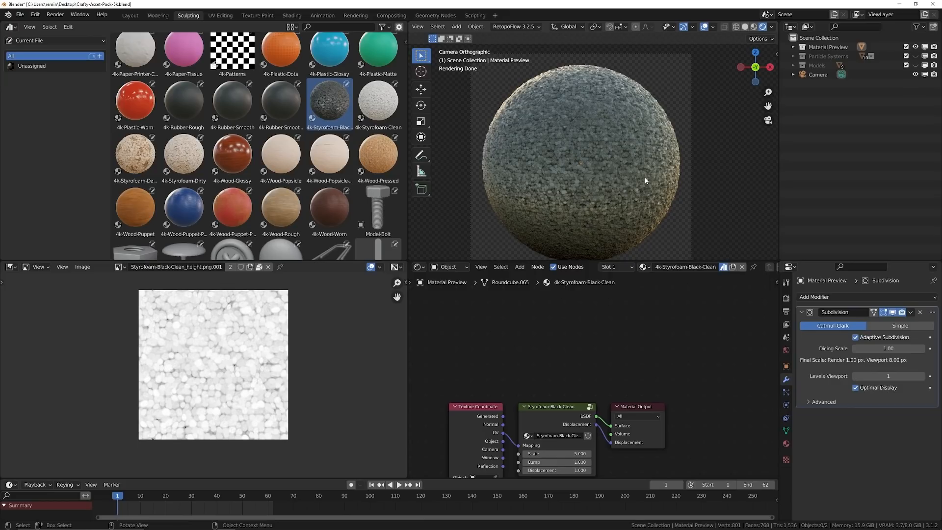
pyautogui.scroll(-2, 662, 211)
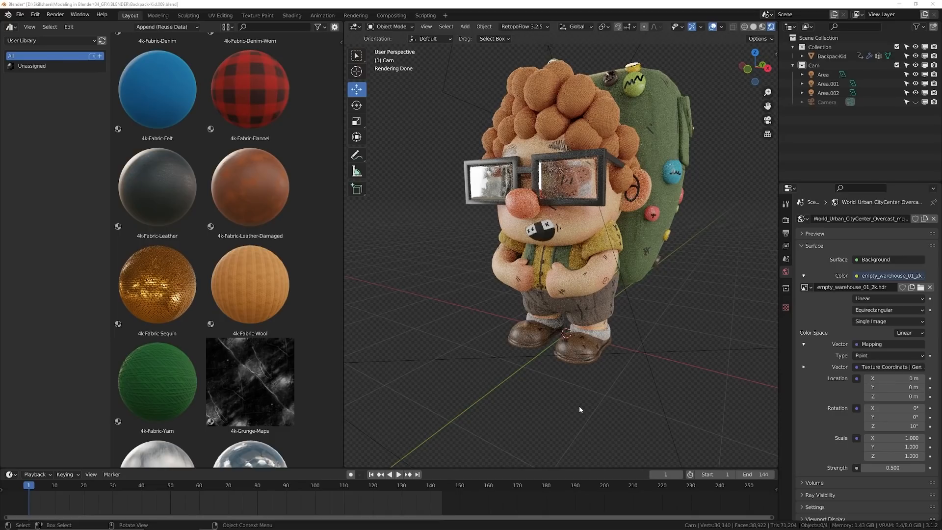
# Examine the backpack kid character's leather shoes, fabric trousers and glasses up close and from several angles.
pyautogui.moveTo(627, 122); pyautogui.dragTo(491, 189, button='middle')
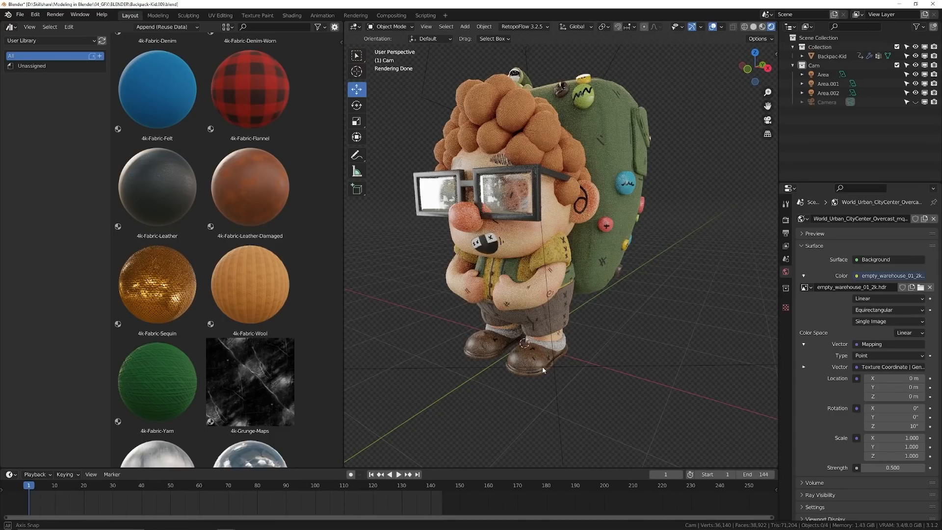
pyautogui.moveTo(542, 367); pyautogui.dragTo(554, 346, button='middle')
pyautogui.scroll(6, 554, 347)
pyautogui.keyDown('shift'); pyautogui.moveTo(561, 383); pyautogui.dragTo(539, 315, button='middle'); pyautogui.keyUp('shift')
pyautogui.scroll(-4, 572, 317)
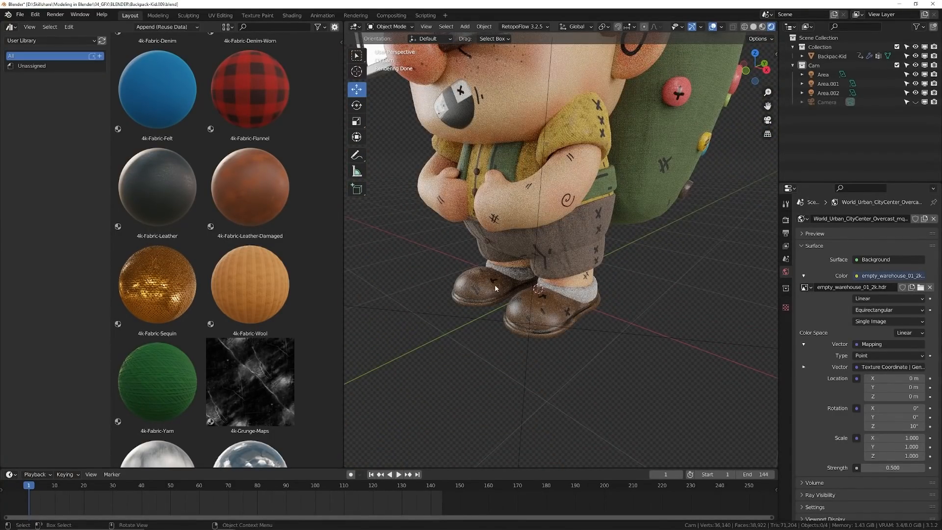
pyautogui.moveTo(565, 322); pyautogui.dragTo(505, 319, button='middle')
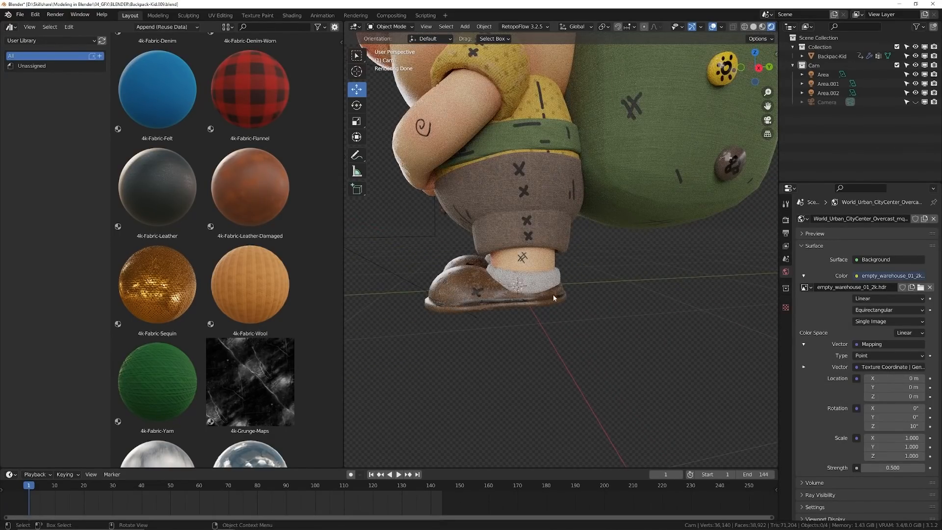
pyautogui.moveTo(487, 305); pyautogui.dragTo(480, 310, button='middle')
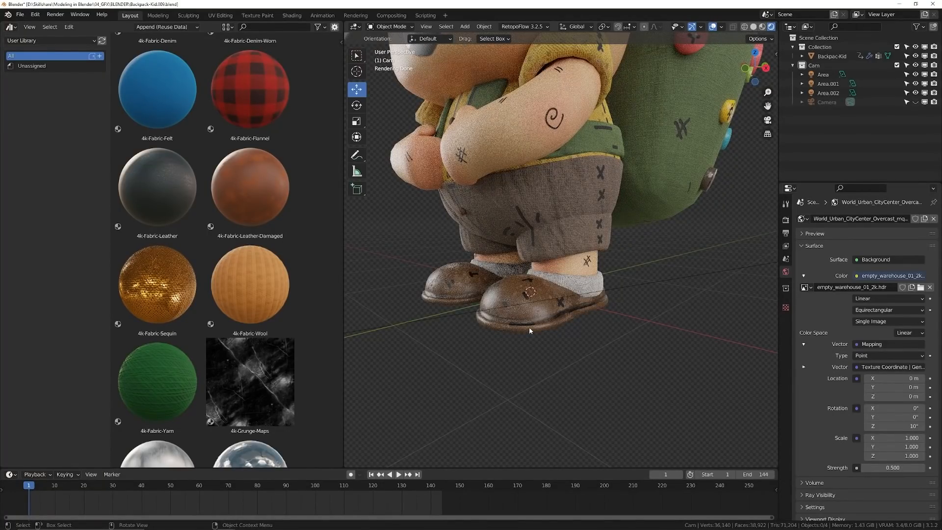
pyautogui.moveTo(529, 328); pyautogui.dragTo(485, 197, button='middle')
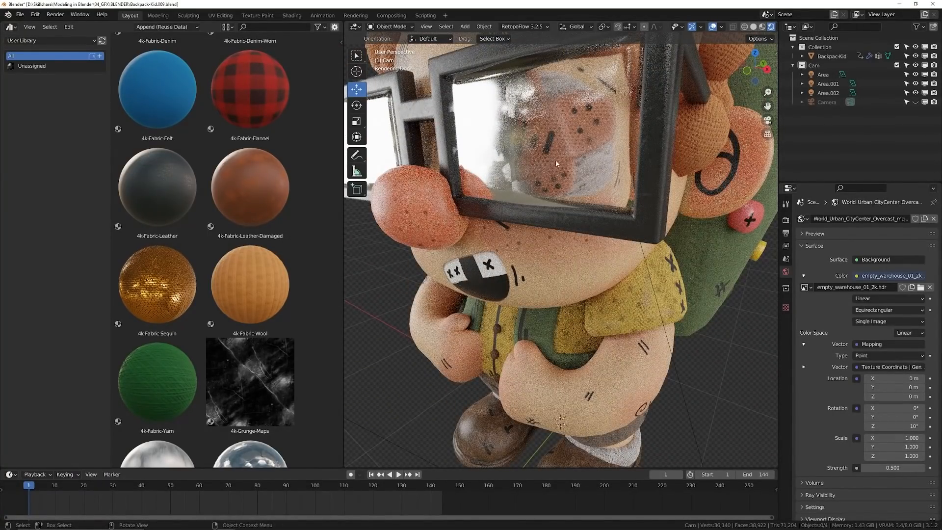
pyautogui.scroll(-6, 549, 202)
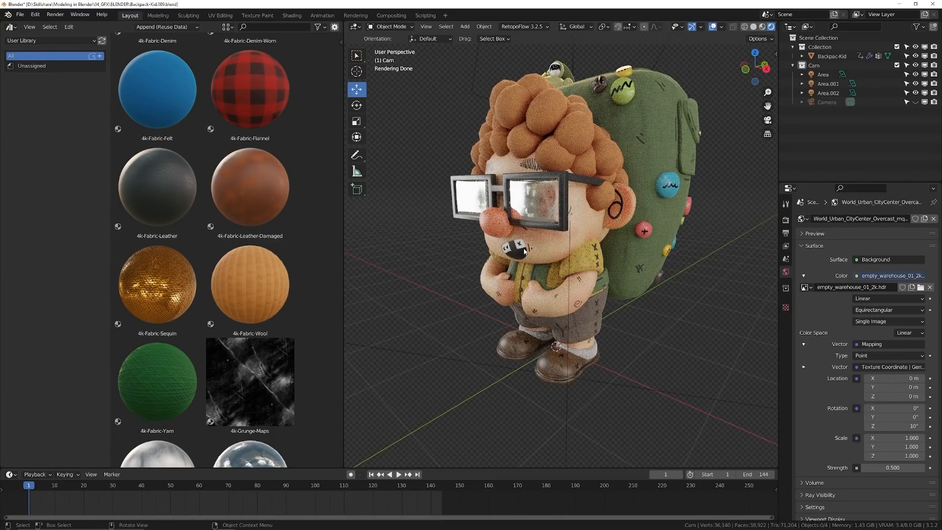
# Examine the fabric textures on the backpack kid's face, yellow sleeve, trousers and socks, along with the shoe leather.
pyautogui.scroll(2, 546, 334)
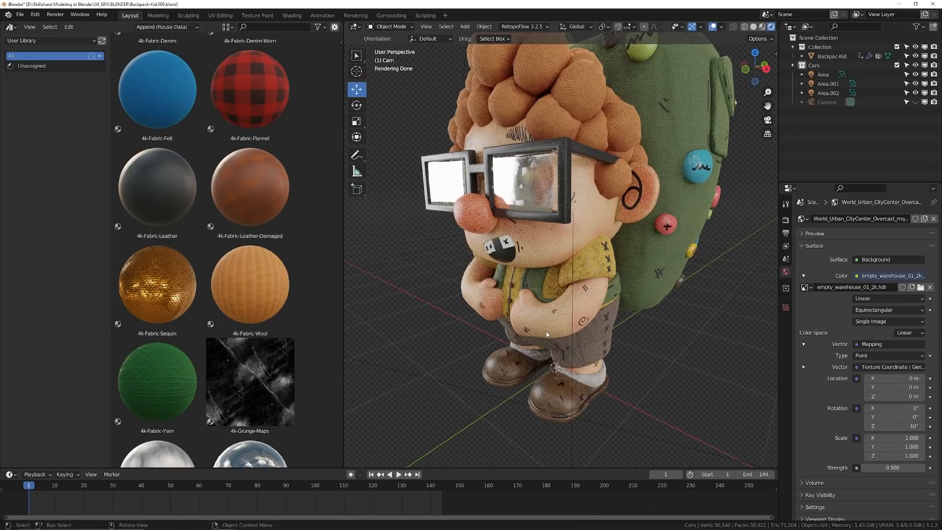
pyautogui.moveTo(540, 330)
pyautogui.mouseDown(button='middle')
pyautogui.moveTo(543, 307)
pyautogui.moveTo(522, 328)
pyautogui.mouseUp(button='middle')
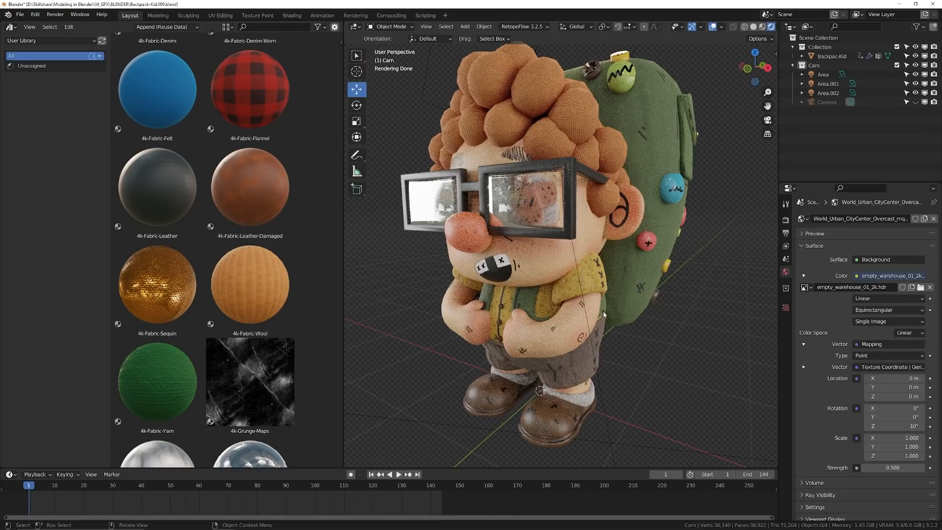
pyautogui.moveTo(602, 311); pyautogui.dragTo(601, 315, button='middle')
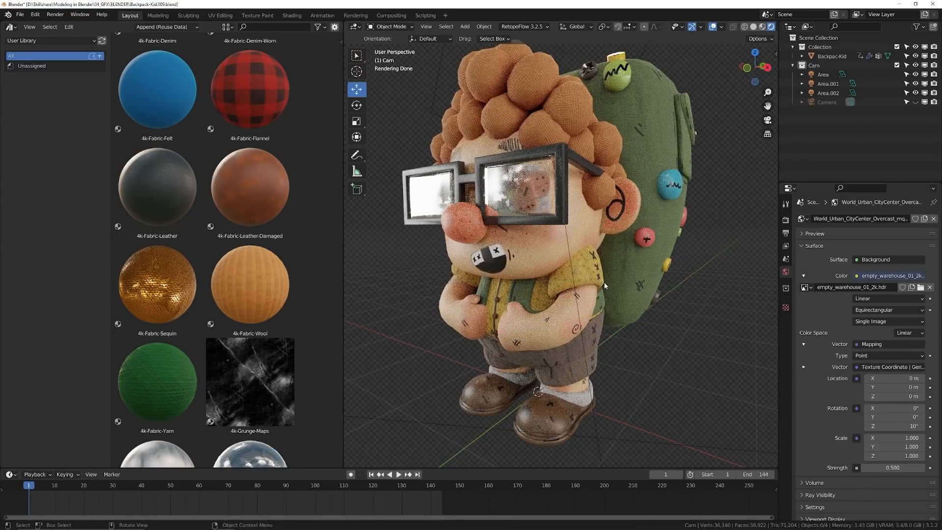
pyautogui.scroll(10, 585, 290)
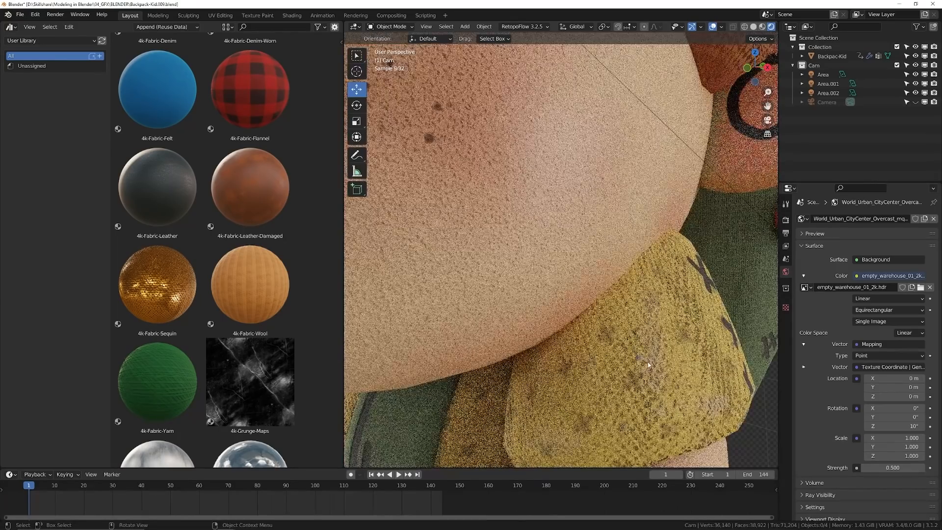
pyautogui.scroll(-5, 650, 354)
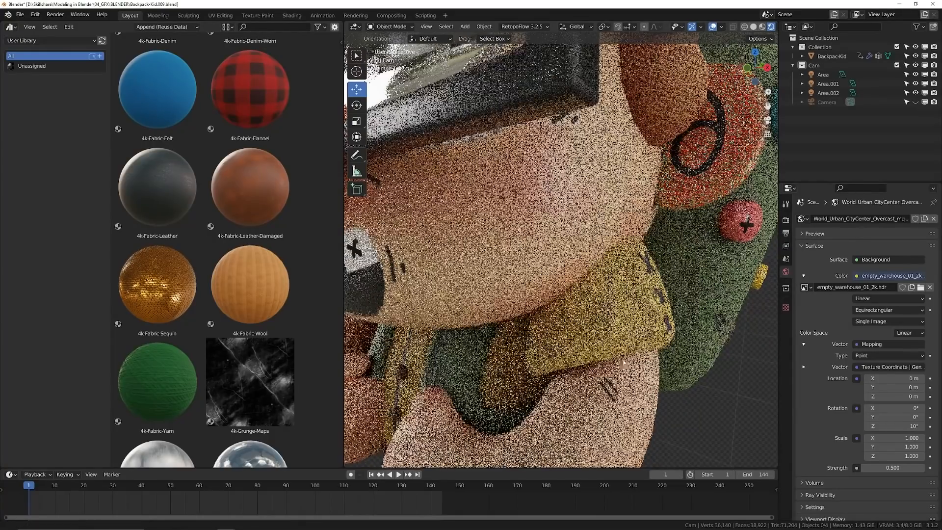
pyautogui.scroll(5, 608, 265)
pyautogui.scroll(-3, 520, 325)
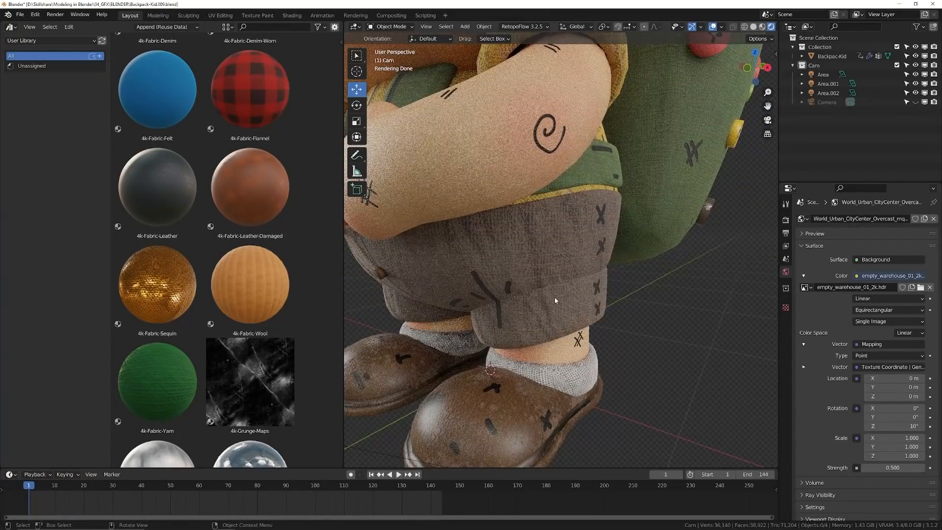
pyautogui.scroll(-6, 569, 287)
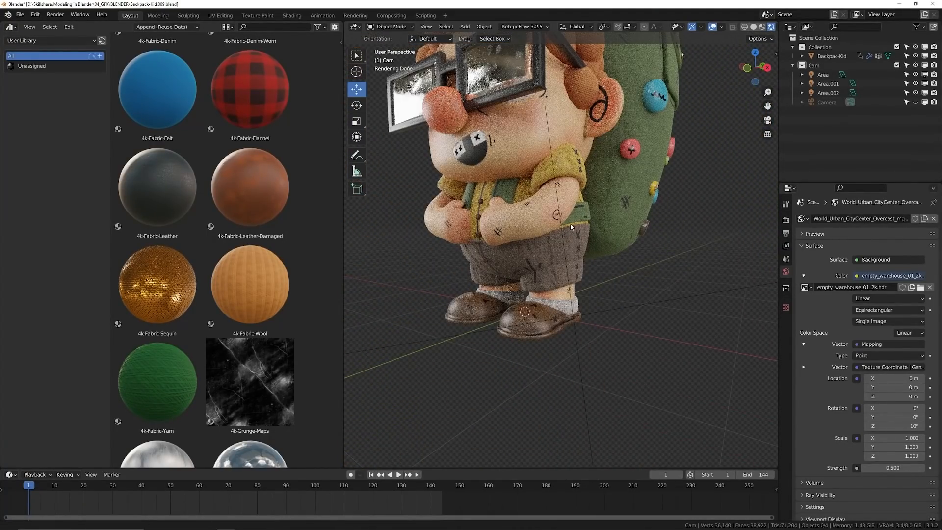
pyautogui.scroll(3, 593, 293)
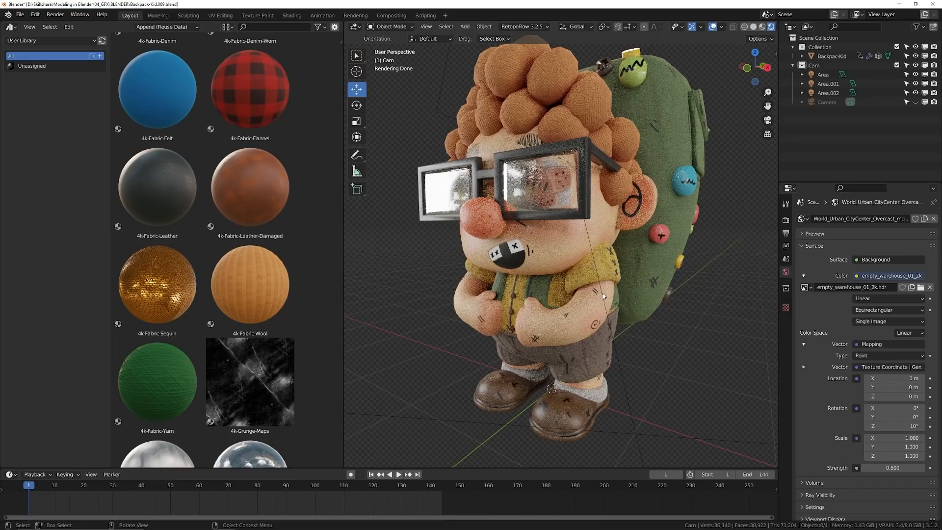
pyautogui.scroll(5, 441, 359)
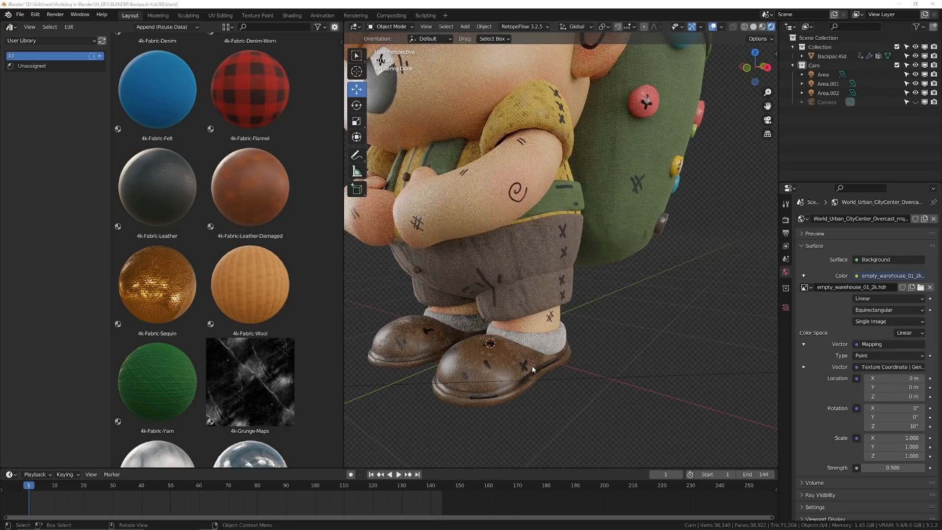
pyautogui.scroll(-4, 532, 369)
pyautogui.moveTo(500, 297); pyautogui.dragTo(528, 328, button='middle')
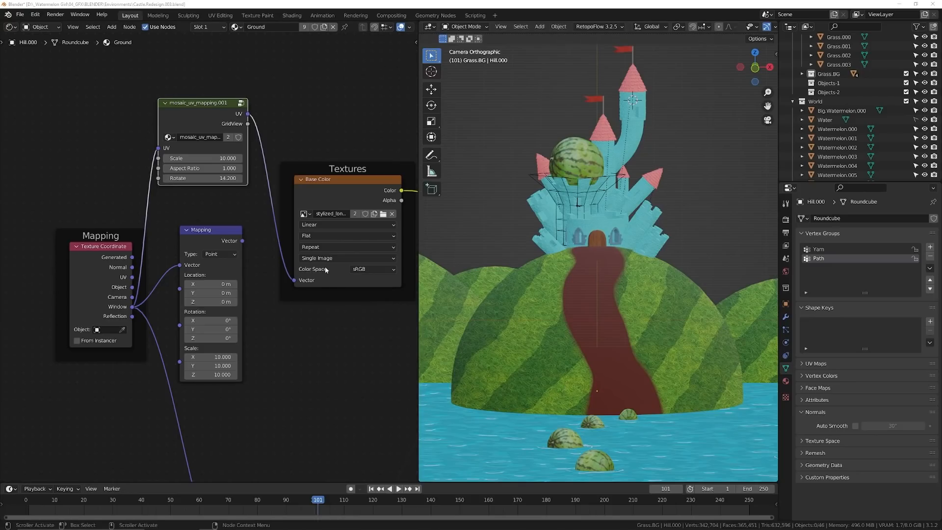
# Connect the Mapping node's Vector output to the Base Color texture's Vector input in the hill's Ground material.
pyautogui.scroll(2, 254, 300)
pyautogui.moveTo(255, 235); pyautogui.dragTo(326, 288)
pyautogui.scroll(3, 524, 364)
pyautogui.keyDown('shift'); pyautogui.moveTo(487, 387); pyautogui.dragTo(570, 277, button='middle'); pyautogui.keyUp('shift')
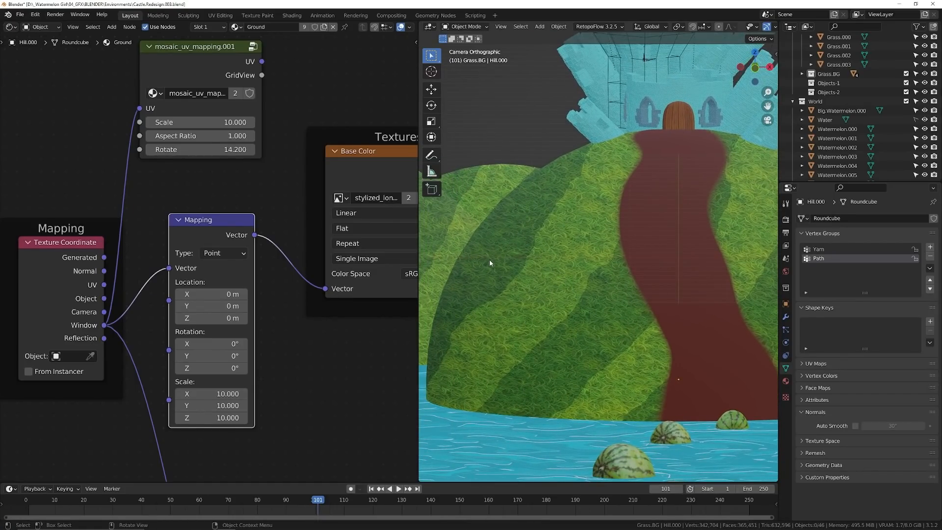
# Set the Mapping node's scale to 50 on X, Y and Z.
pyautogui.click(218, 394)
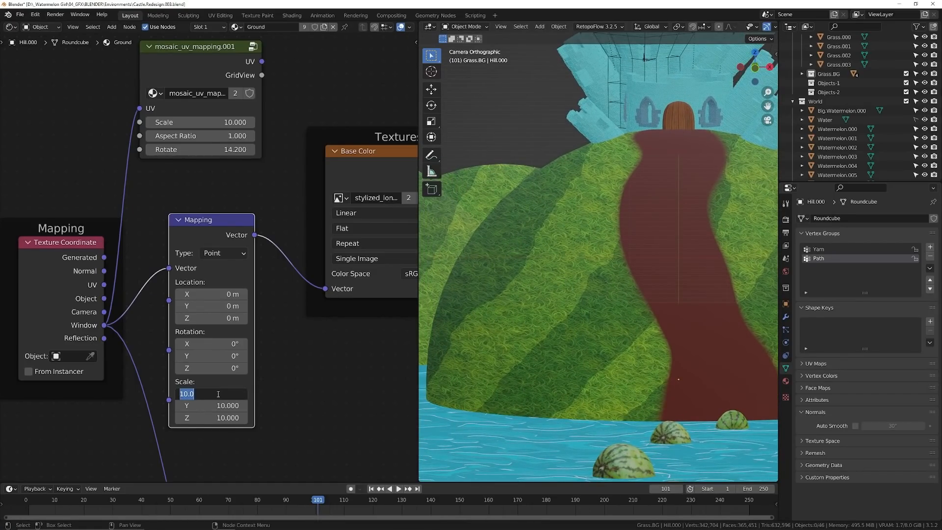
pyautogui.write('50')
pyautogui.press('Tab')
pyautogui.write('50')
pyautogui.press('Tab')
pyautogui.write('50')
pyautogui.press('Return')
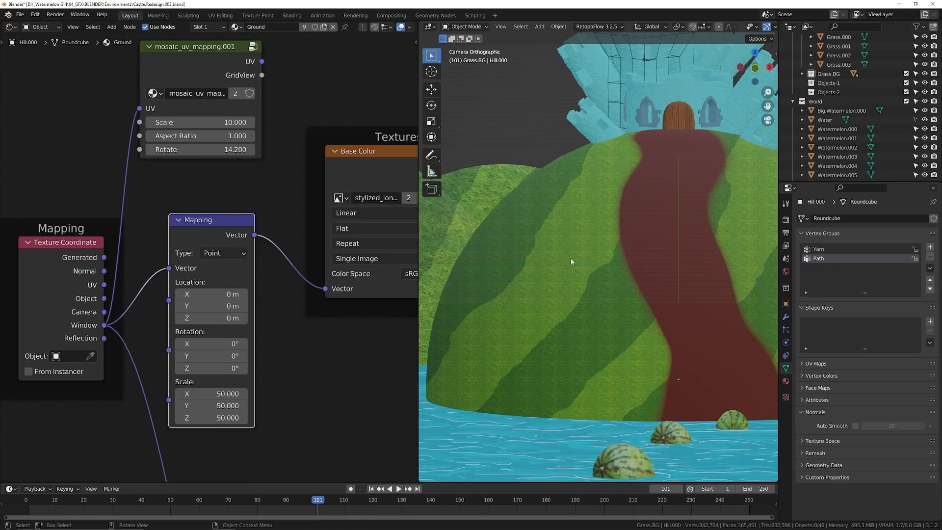
# Set the mosaic_uv_mapping.001 scale to 50 and connect its UV output to the Base Color texture's Vector input.
pyautogui.click(235, 124)
pyautogui.write('50')
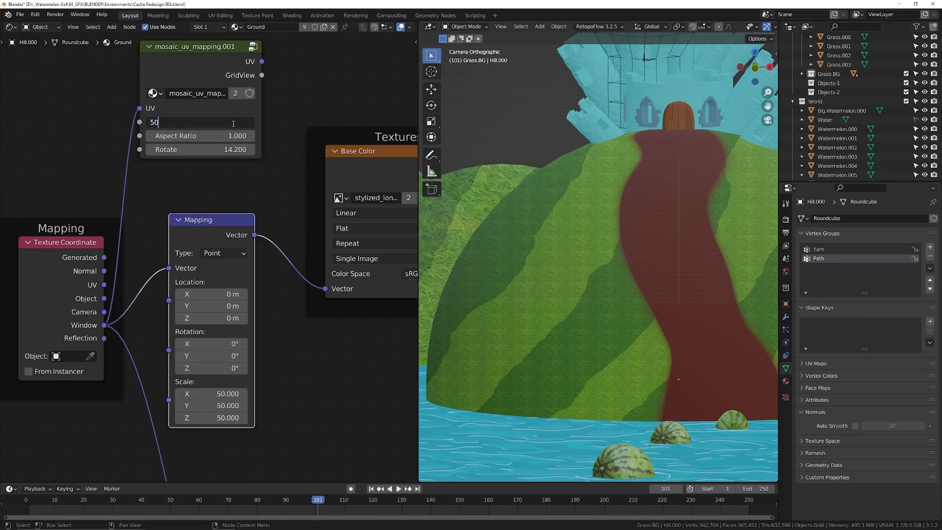
pyautogui.press('Return')
pyautogui.moveTo(233, 122); pyautogui.dragTo(224, 168, button='middle')
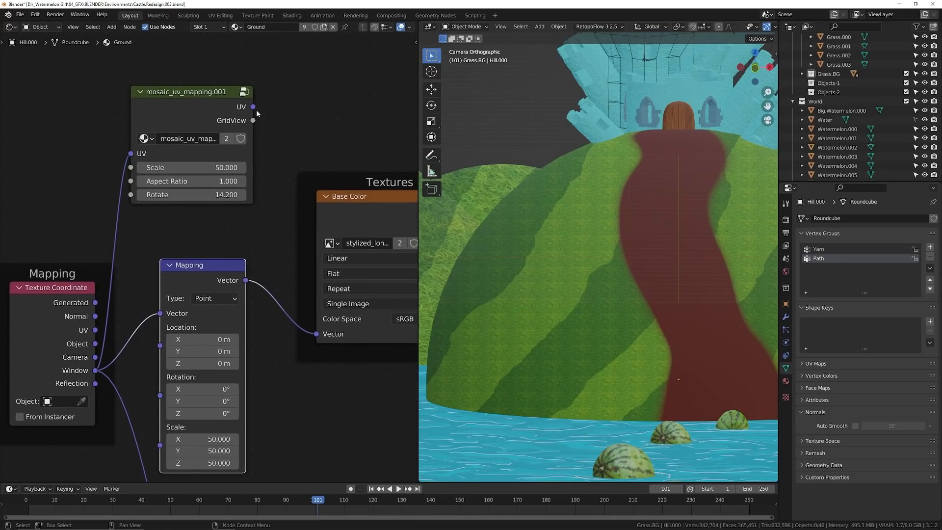
pyautogui.moveTo(252, 106); pyautogui.dragTo(316, 333)
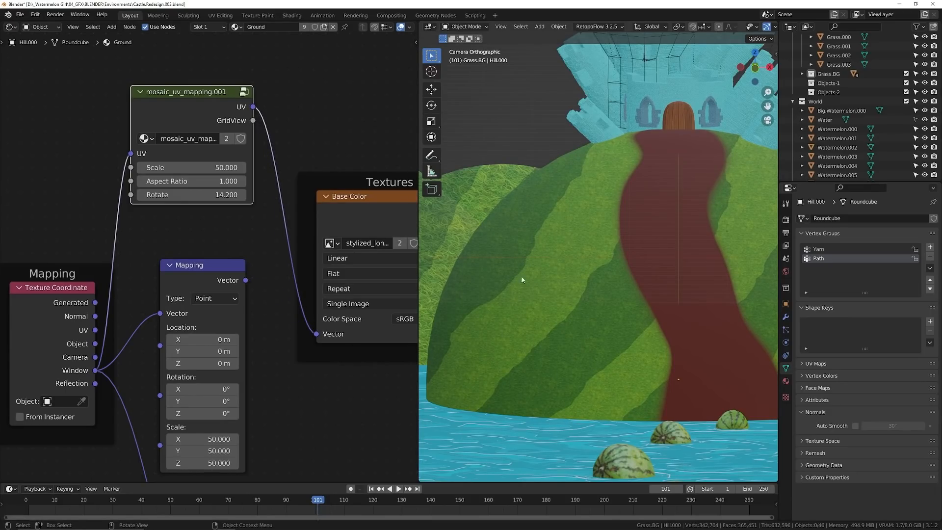
# Set the mosaic_uv_mapping.001 scale to 10 and check the grass texture across the whole hill.
pyautogui.doubleClick(221, 168)
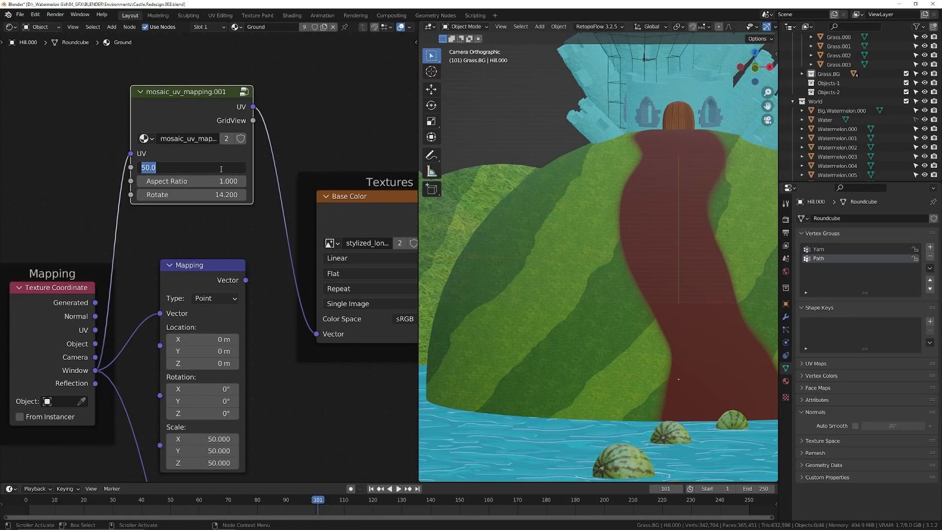
pyautogui.write('10')
pyautogui.press('Return')
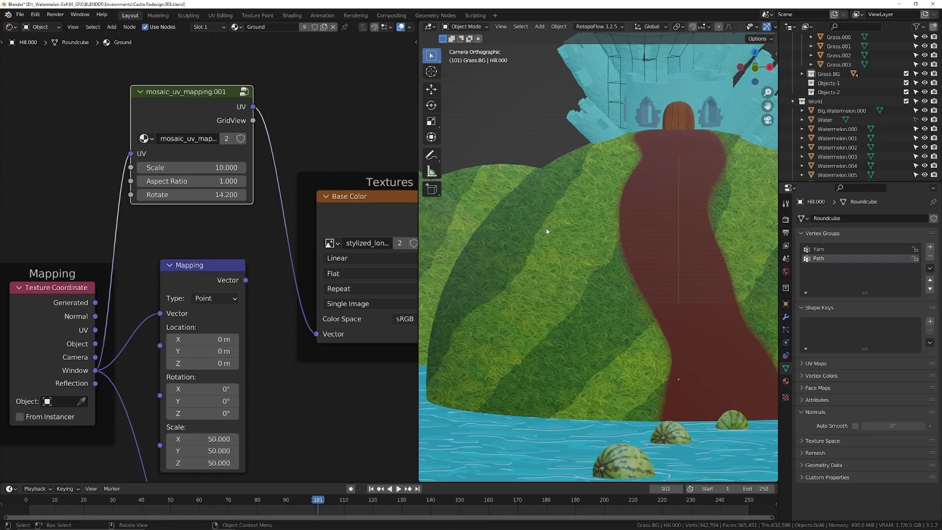
pyautogui.keyDown('shift'); pyautogui.moveTo(675, 293); pyautogui.dragTo(606, 278, button='middle'); pyautogui.keyUp('shift')
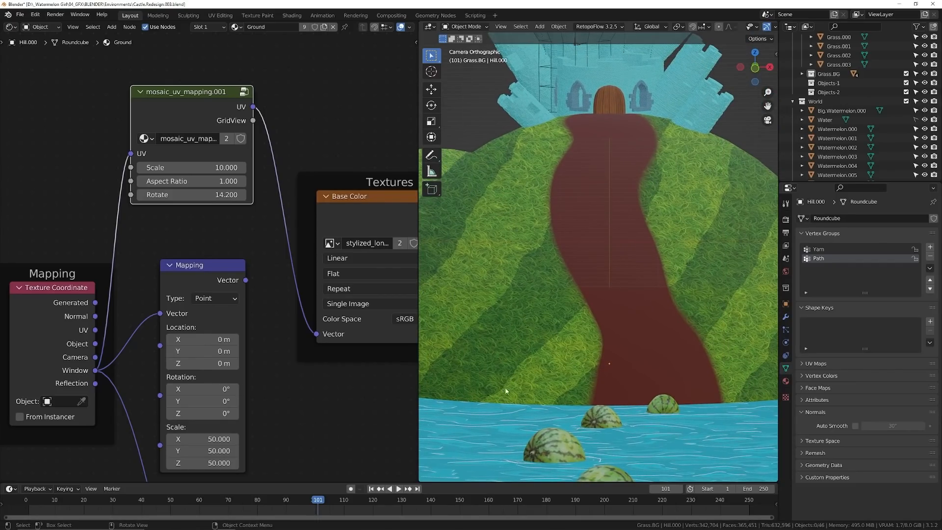
pyautogui.scroll(-2, 460, 347)
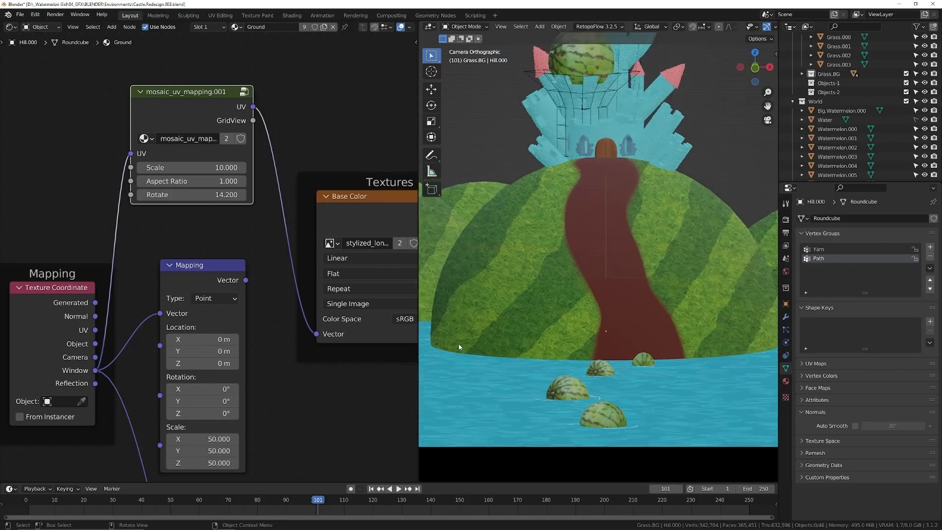
pyautogui.scroll(-1, 460, 347)
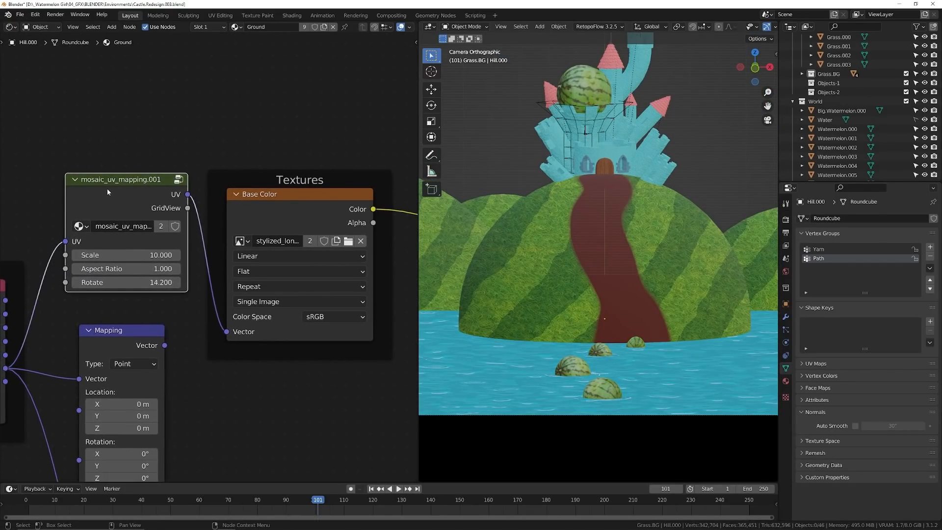
# Examine how the mosaic_uv_mapping.001 node group feeds the Base Color texture, and deselect the node group.
pyautogui.moveTo(106, 189); pyautogui.dragTo(101, 193)
pyautogui.moveTo(143, 179); pyautogui.dragTo(136, 200, button='middle')
pyautogui.press('g')
pyautogui.click(125, 212)
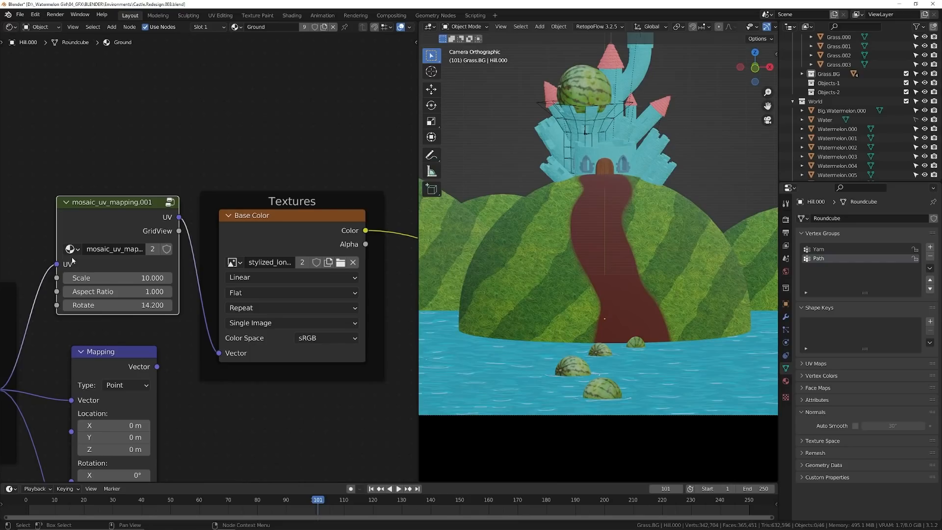
pyautogui.moveTo(362, 280); pyautogui.dragTo(307, 282, button='middle')
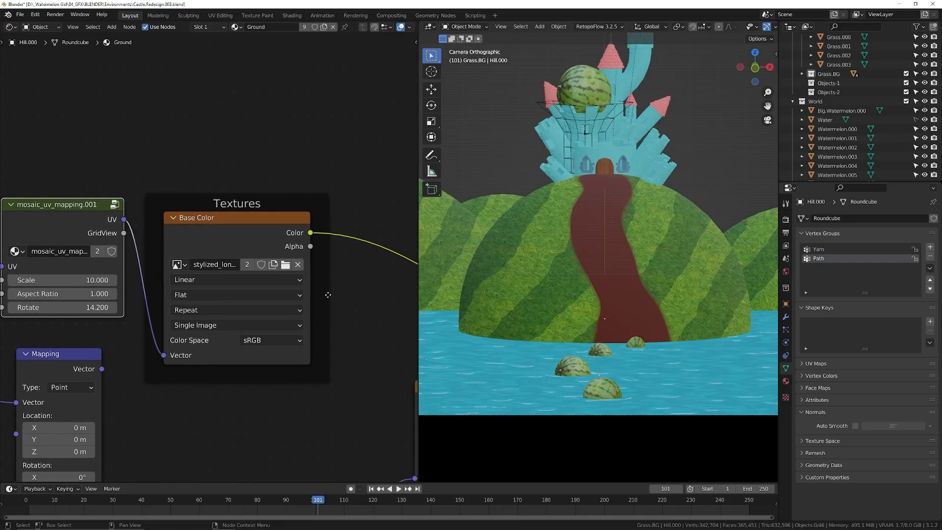
pyautogui.moveTo(145, 258); pyautogui.dragTo(175, 249, button='middle')
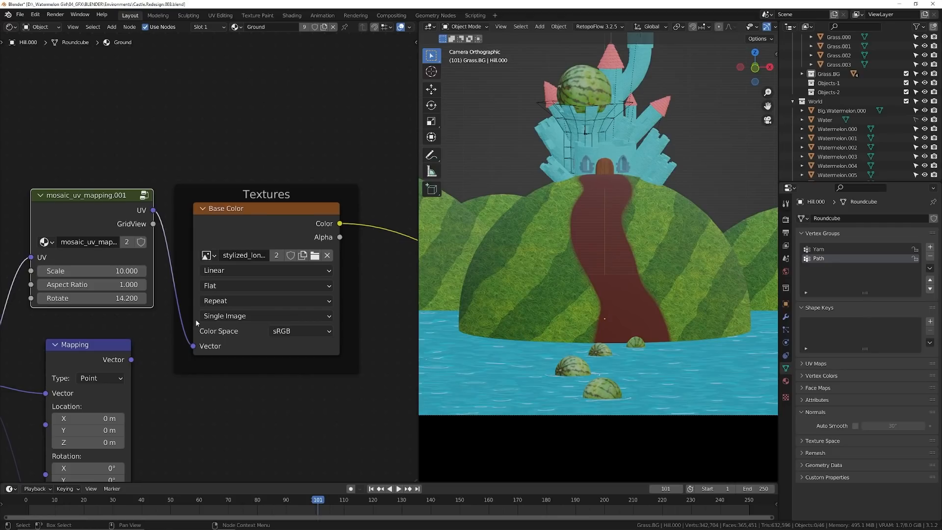
pyautogui.click(160, 335)
pyautogui.scroll(-1, 160, 334)
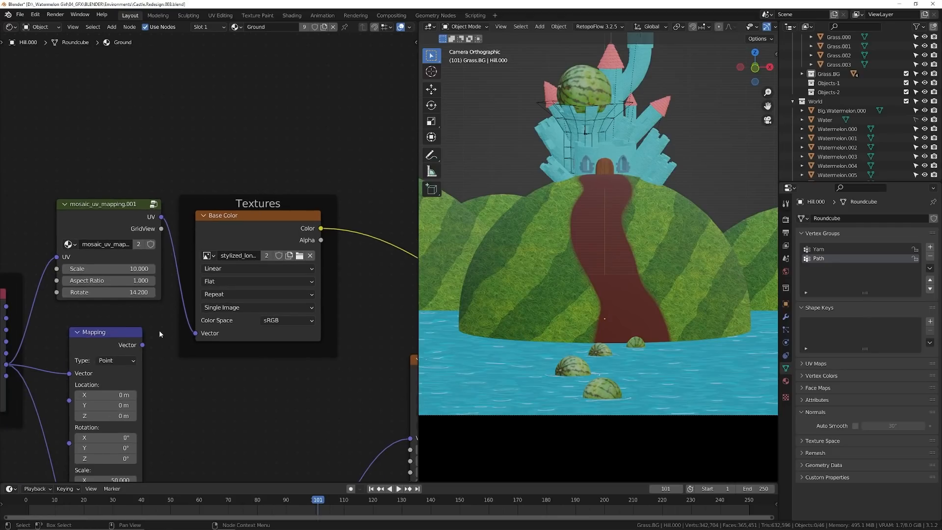
# Switch to Adobe Substance 3D Painter and apply the Aluminium Insulator material to the whale's body.
pyautogui.moveTo(242, 357); pyautogui.dragTo(194, 360, button='middle')
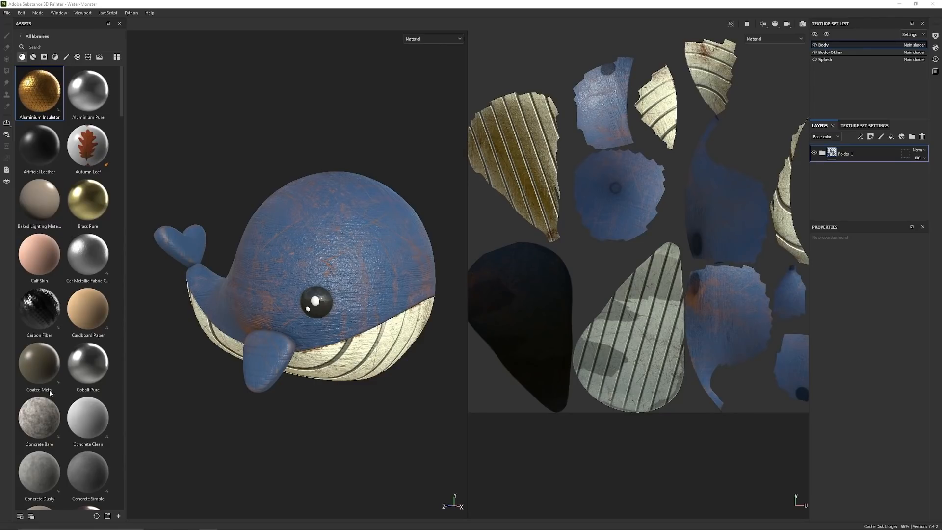
pyautogui.keyDown('alt'); pyautogui.moveTo(363, 324); pyautogui.dragTo(387, 318); pyautogui.keyUp('alt')
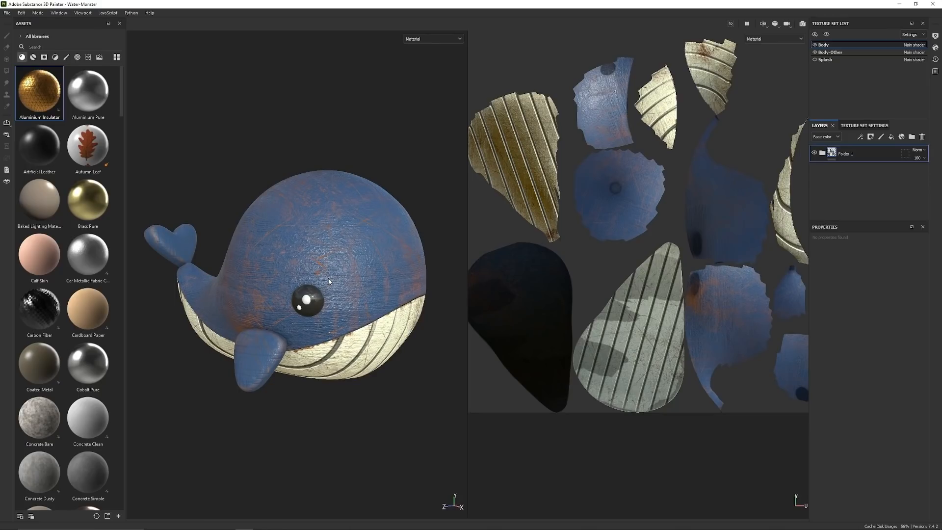
pyautogui.keyDown('alt'); pyautogui.moveTo(362, 280); pyautogui.dragTo(363, 300); pyautogui.keyUp('alt')
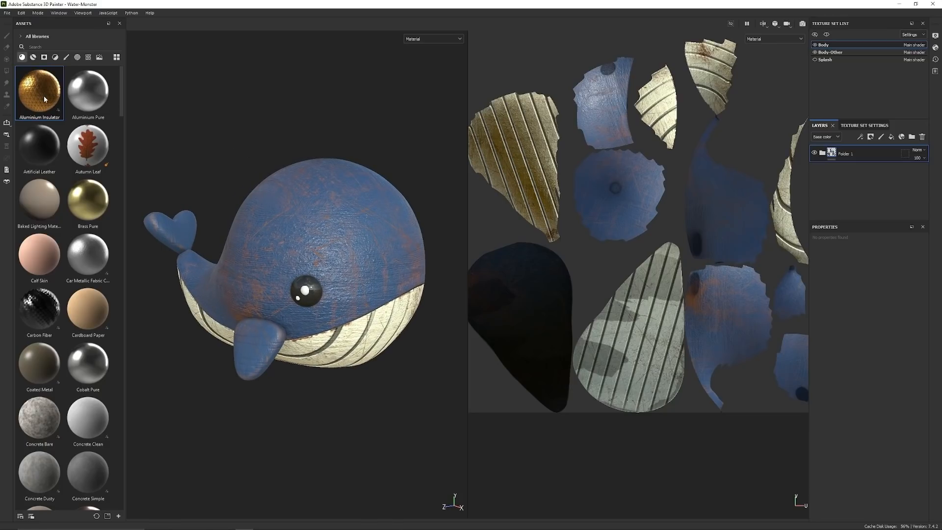
pyautogui.moveTo(43, 96); pyautogui.dragTo(341, 230)
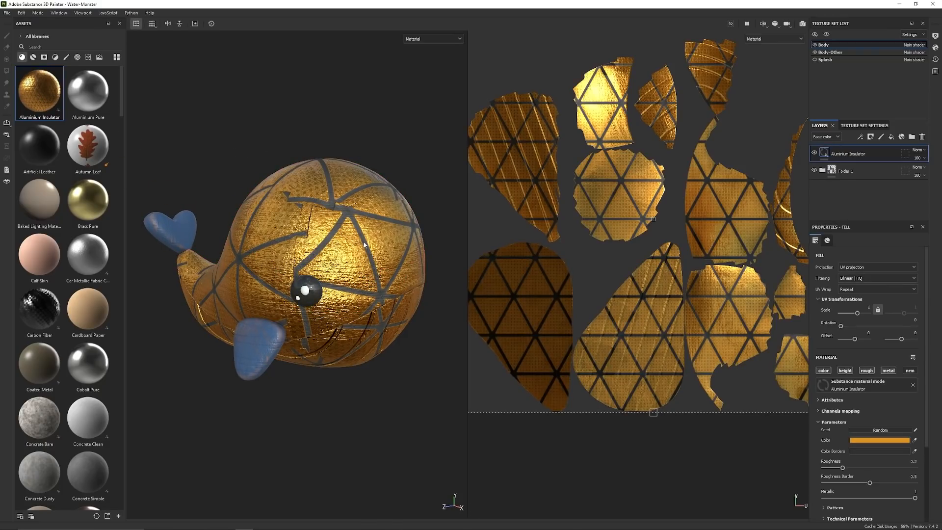
# Check the pattern seams around the whale and set the Aluminium Insulator fill's projection to Tri-planar projection.
pyautogui.moveTo(339, 265)
pyautogui.keyDown('alt'); pyautogui.mouseDown()
pyautogui.moveTo(365, 266)
pyautogui.moveTo(325, 277)
pyautogui.mouseUp(); pyautogui.keyUp('alt')
pyautogui.press('f')
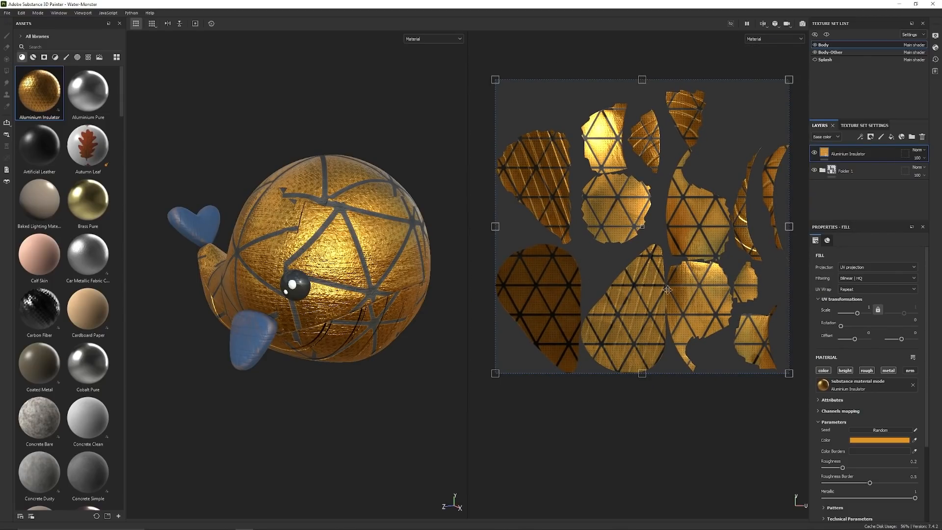
pyautogui.keyDown('alt'); pyautogui.moveTo(231, 263); pyautogui.dragTo(299, 255); pyautogui.keyUp('alt')
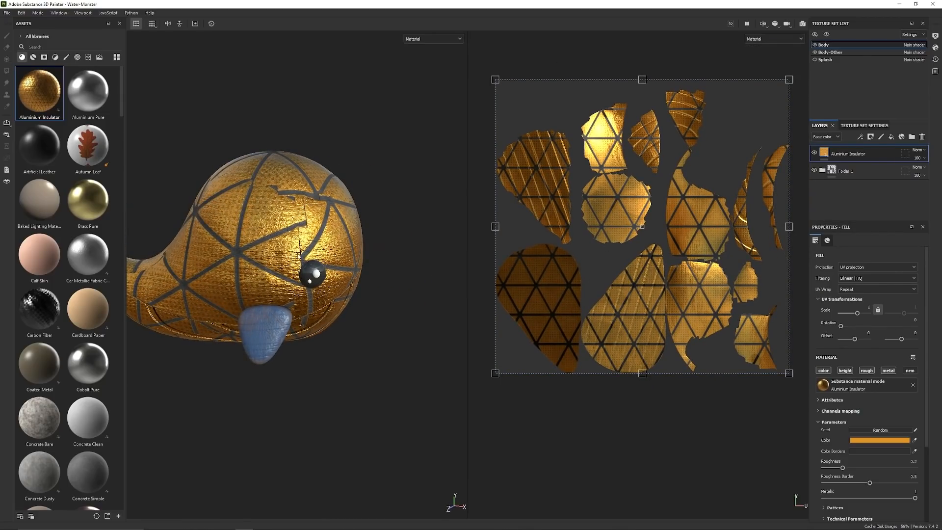
pyautogui.keyDown('alt'); pyautogui.moveTo(279, 290); pyautogui.dragTo(337, 267); pyautogui.keyUp('alt')
pyautogui.click(855, 268)
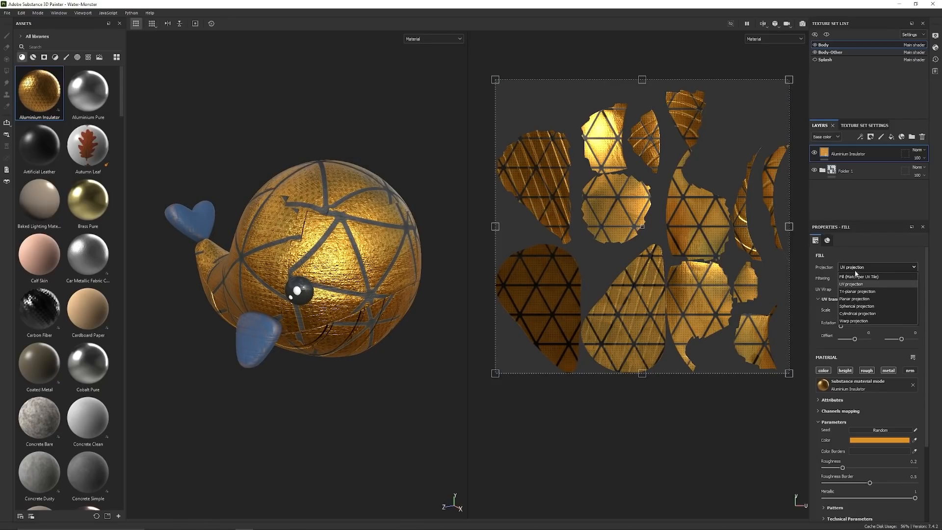
pyautogui.click(858, 292)
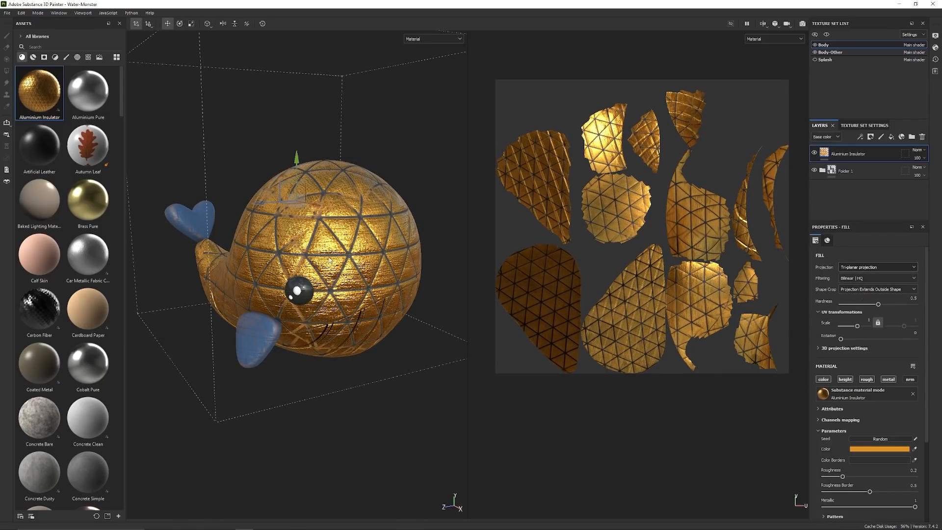
# Examine the tri-planar pattern and its projection box from the side, above and front of the whale.
pyautogui.moveTo(330, 260)
pyautogui.keyDown('alt'); pyautogui.mouseDown()
pyautogui.moveTo(307, 252)
pyautogui.moveTo(299, 289)
pyautogui.moveTo(294, 274)
pyautogui.moveTo(315, 257)
pyautogui.mouseUp(); pyautogui.keyUp('alt')
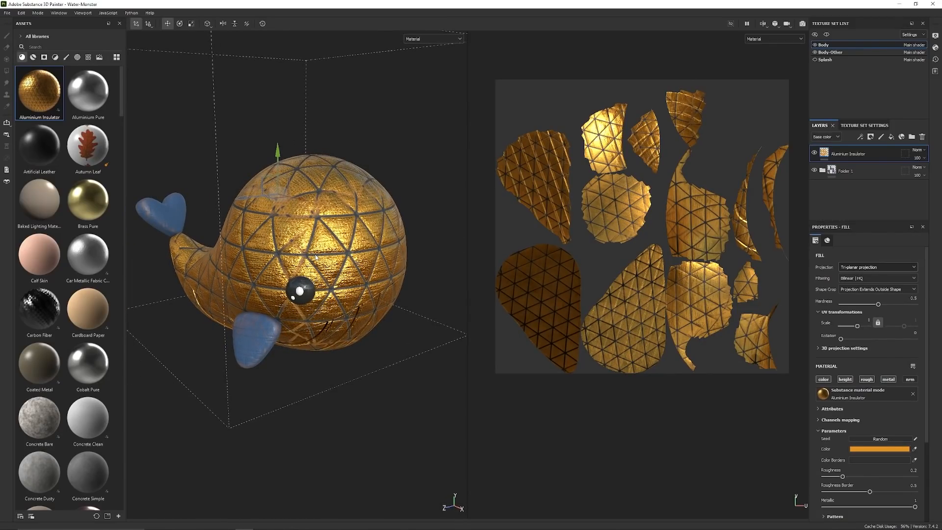
pyautogui.keyDown('alt'); pyautogui.moveTo(291, 260); pyautogui.dragTo(297, 246); pyautogui.keyUp('alt')
pyautogui.keyDown('alt'); pyautogui.moveTo(296, 246); pyautogui.dragTo(304, 269, button='middle'); pyautogui.keyUp('alt')
pyautogui.keyDown('alt'); pyautogui.moveTo(304, 269); pyautogui.dragTo(311, 287); pyautogui.keyUp('alt')
pyautogui.scroll(-4, 311, 288)
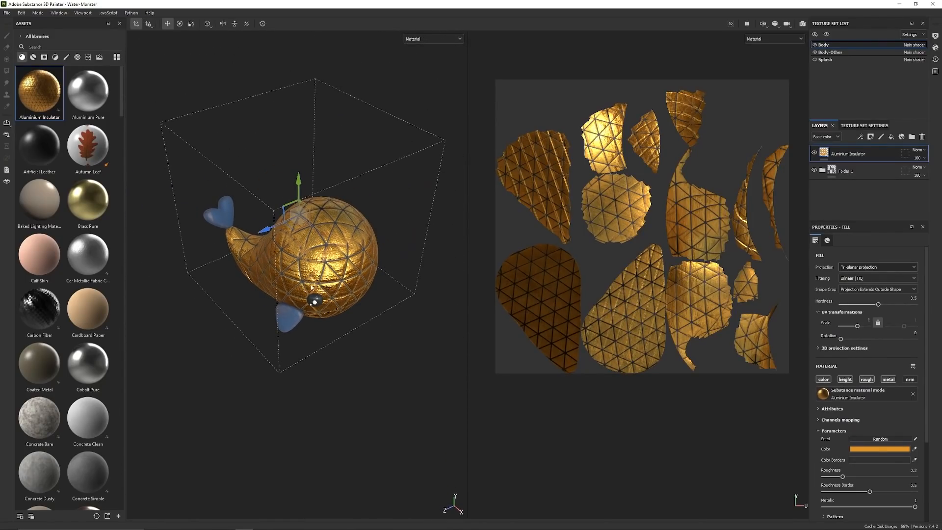
pyautogui.keyDown('alt'); pyautogui.moveTo(277, 201); pyautogui.dragTo(317, 176); pyautogui.keyUp('alt')
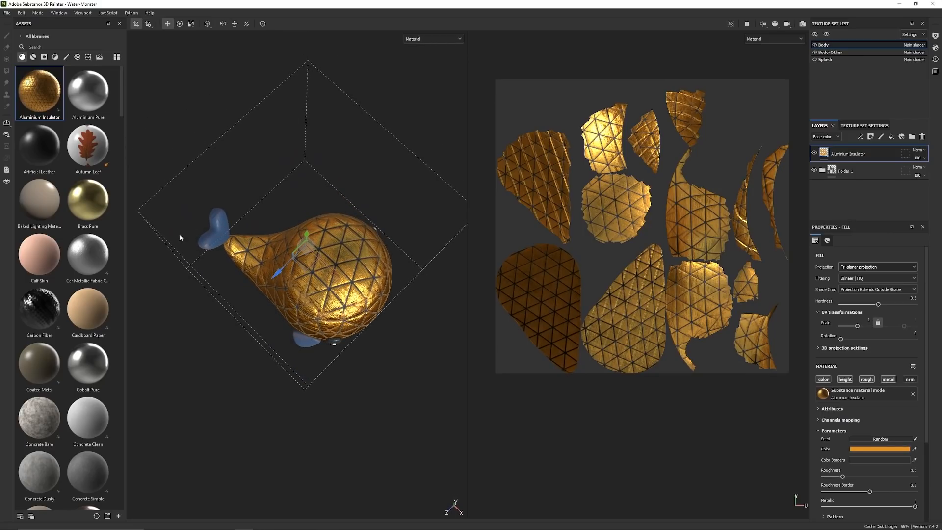
pyautogui.keyDown('alt'); pyautogui.moveTo(301, 295); pyautogui.dragTo(293, 297, button='middle'); pyautogui.keyUp('alt')
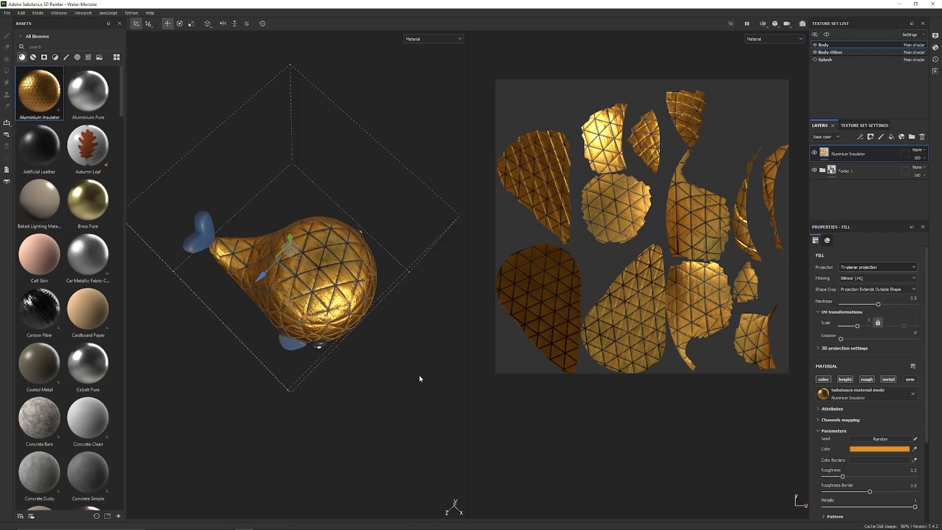
pyautogui.keyDown('alt'); pyautogui.moveTo(406, 363); pyautogui.dragTo(296, 323); pyautogui.keyUp('alt')
# Move the tri-planar projection slightly upward along its green axis and check the pattern on the whale.
pyautogui.scroll(3, 314, 321)
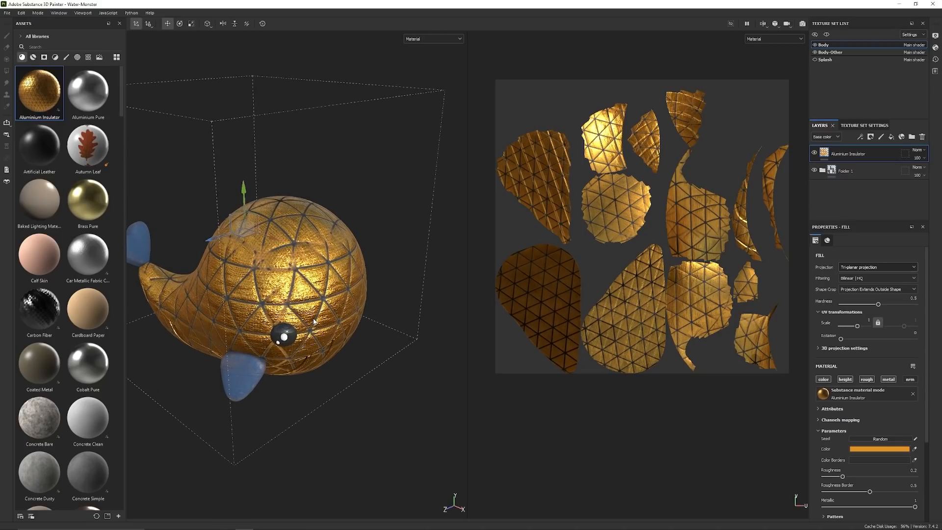
pyautogui.scroll(2, 314, 321)
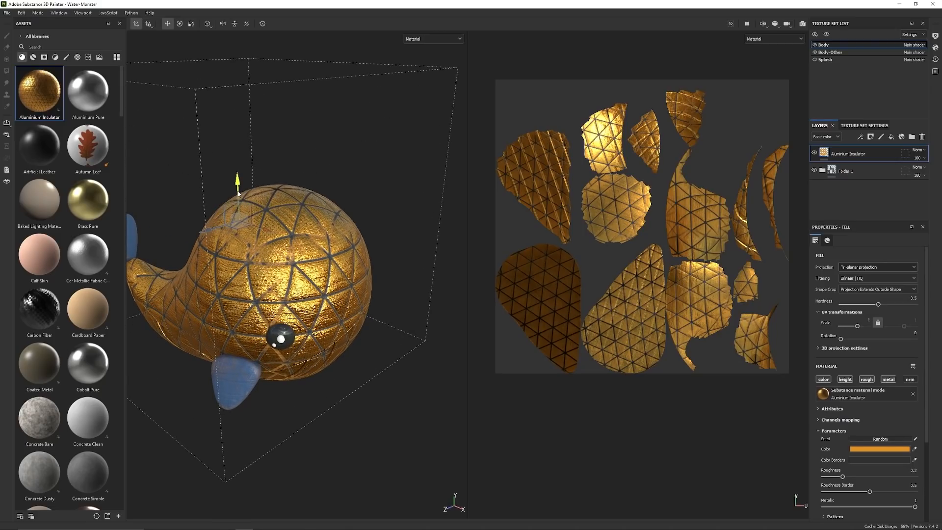
pyautogui.moveTo(237, 192); pyautogui.dragTo(241, 182)
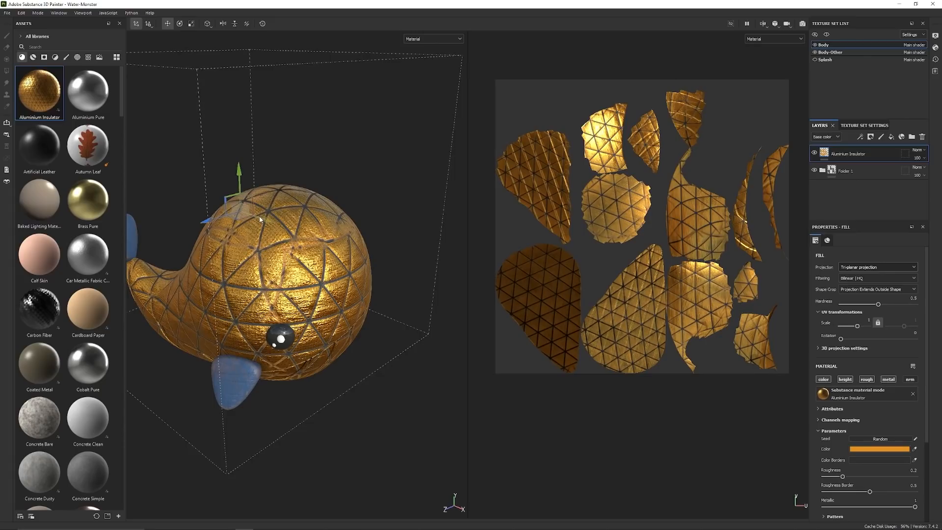
pyautogui.moveTo(260, 216); pyautogui.dragTo(304, 282)
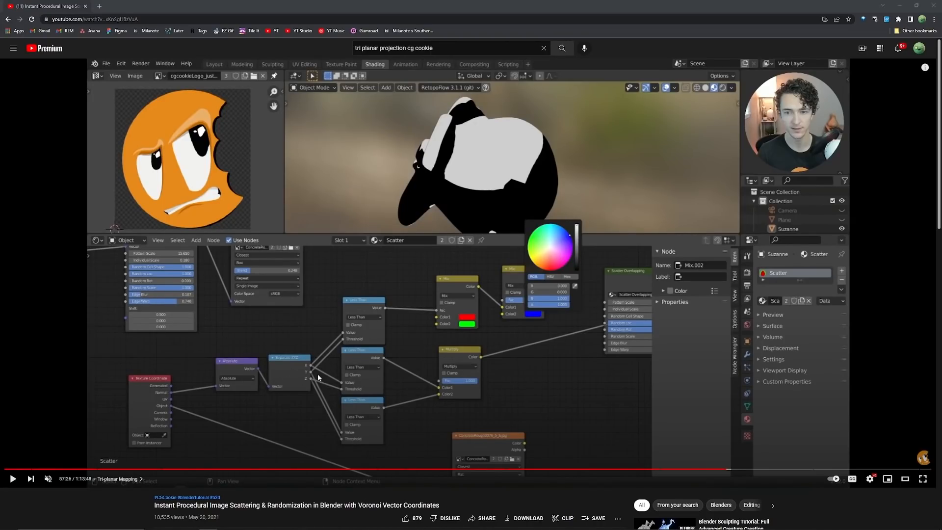
# In the browser, look over the CG Cookie YouTube video on instant procedural image scattering, paused at its Tri-planar Mapping chapter.
pyautogui.scroll(-1, 315, 372)
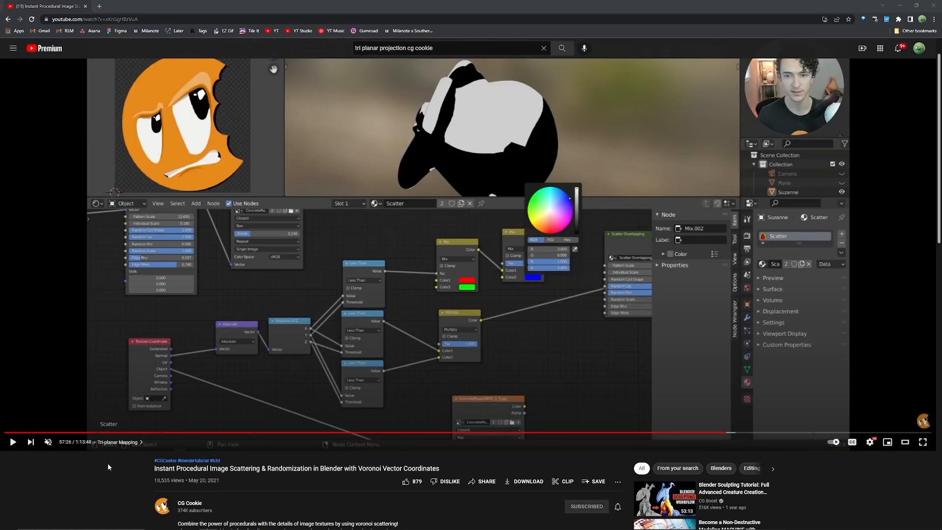
pyautogui.scroll(1, 108, 464)
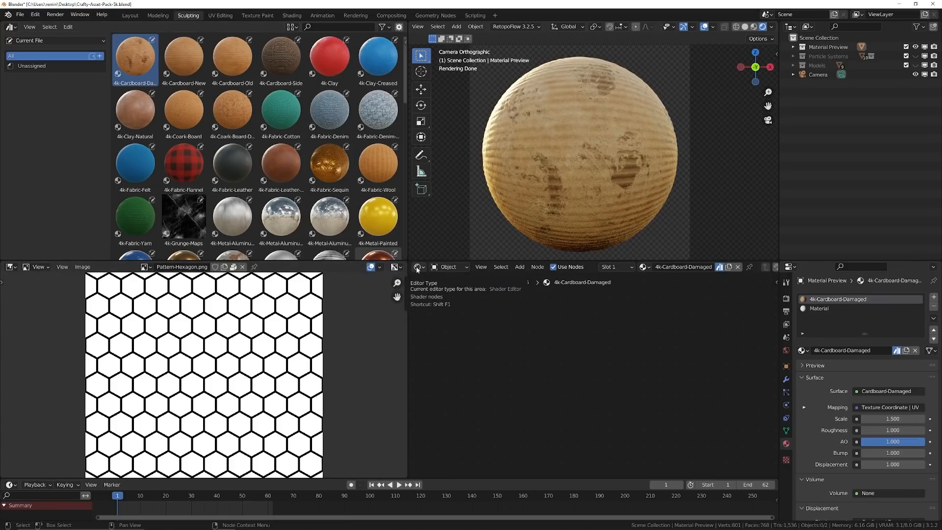
# Switch to Blender, assign the 4k-Grunge-Maps material to the preview sphere and connect Grunge-Map_Grunge-3.png's Color output to the Preview Color input.
pyautogui.moveTo(177, 214); pyautogui.dragTo(545, 182)
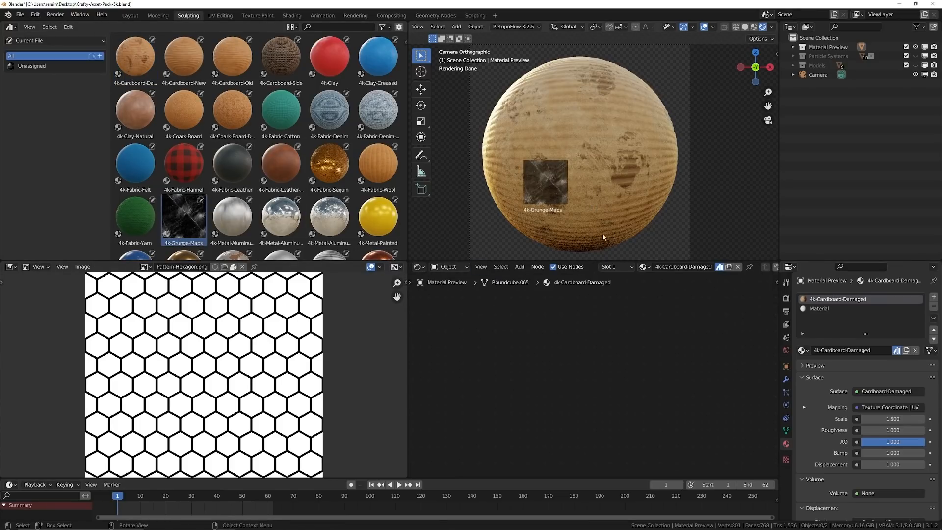
pyautogui.moveTo(602, 234); pyautogui.dragTo(602, 235)
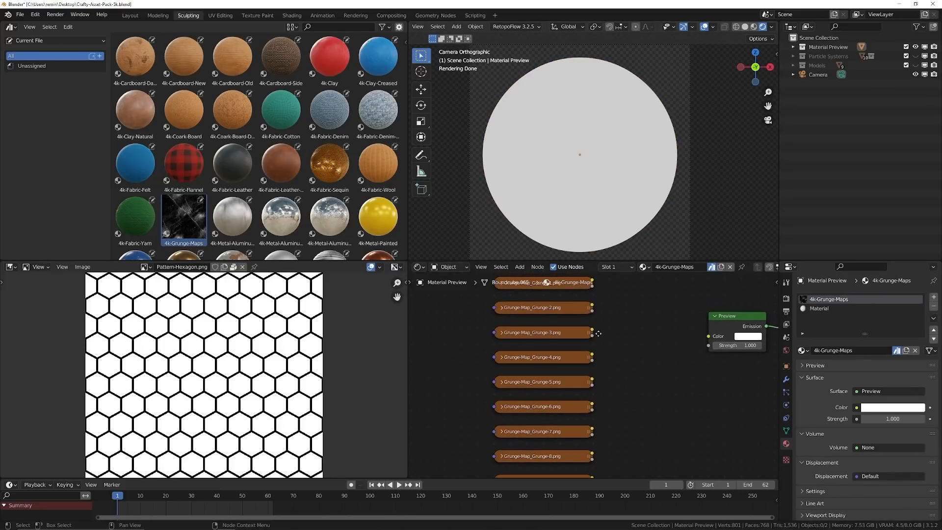
pyautogui.moveTo(592, 331); pyautogui.dragTo(707, 339)
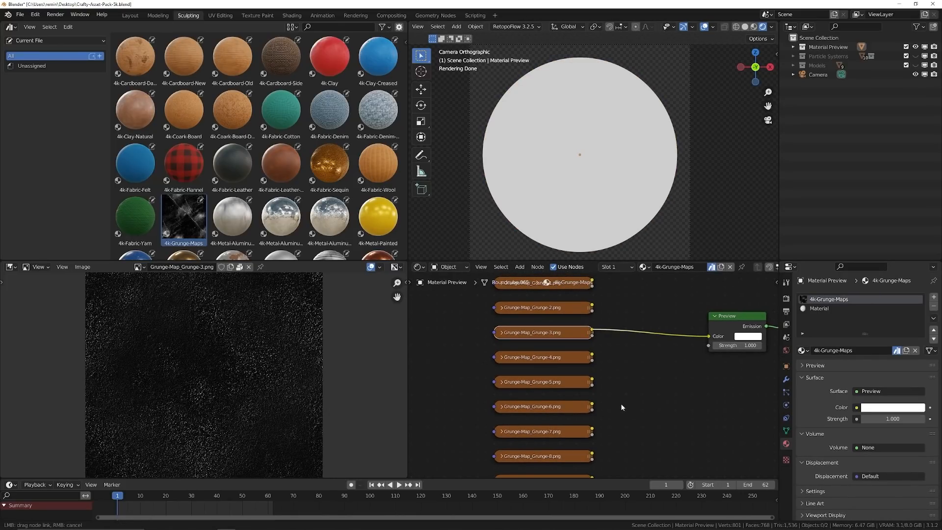
# Move the block of texture nodes starting at Grunge-Map_Grunge-4.png aside to clear space below Grunge-Map_Grunge-3.png.
pyautogui.scroll(-7, 623, 394)
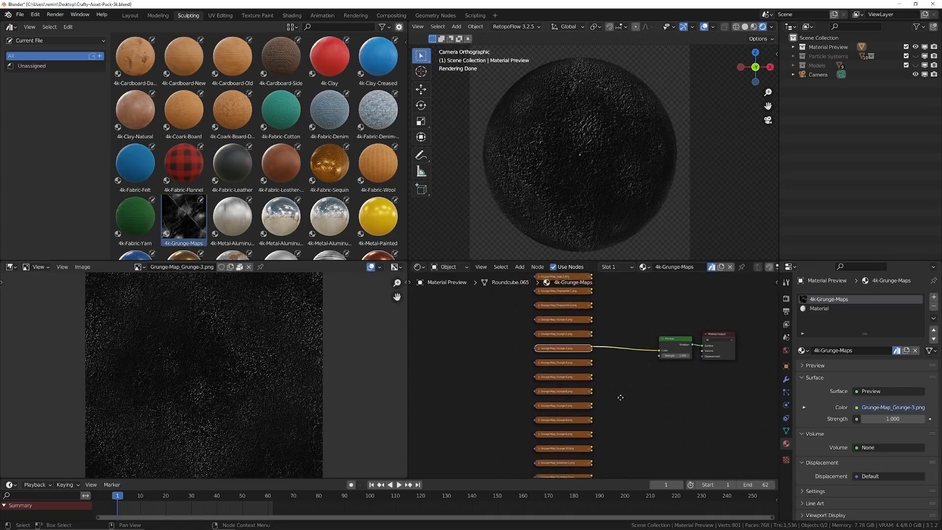
pyautogui.moveTo(620, 393); pyautogui.dragTo(616, 333, button='middle')
pyautogui.moveTo(513, 303); pyautogui.dragTo(608, 394)
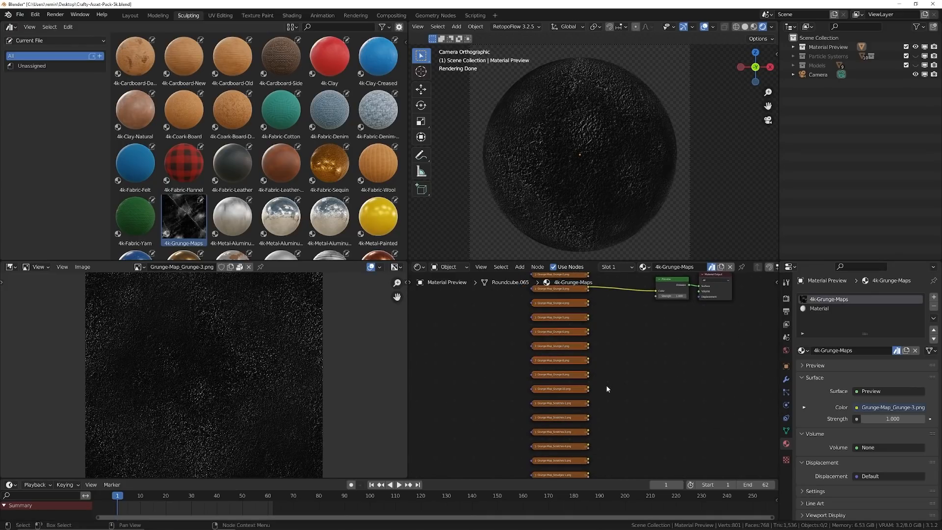
pyautogui.press('g')
pyautogui.click(678, 464)
pyautogui.moveTo(547, 318); pyautogui.dragTo(565, 365, button='middle')
pyautogui.scroll(4, 565, 364)
# Expand the Grunge-Map_Grunge-3.png node and add Texture Coordinate and Mapping nodes to its Vector input.
pyautogui.click(546, 330)
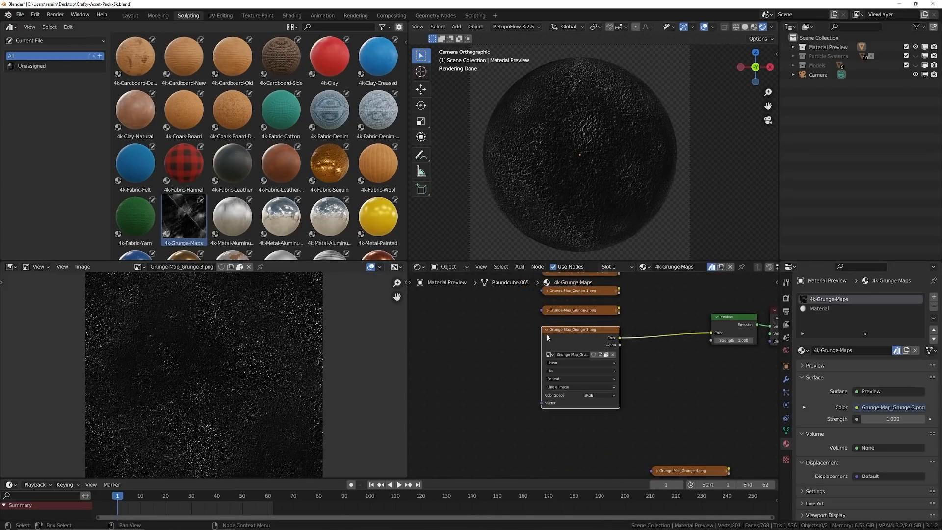
pyautogui.scroll(1, 490, 348)
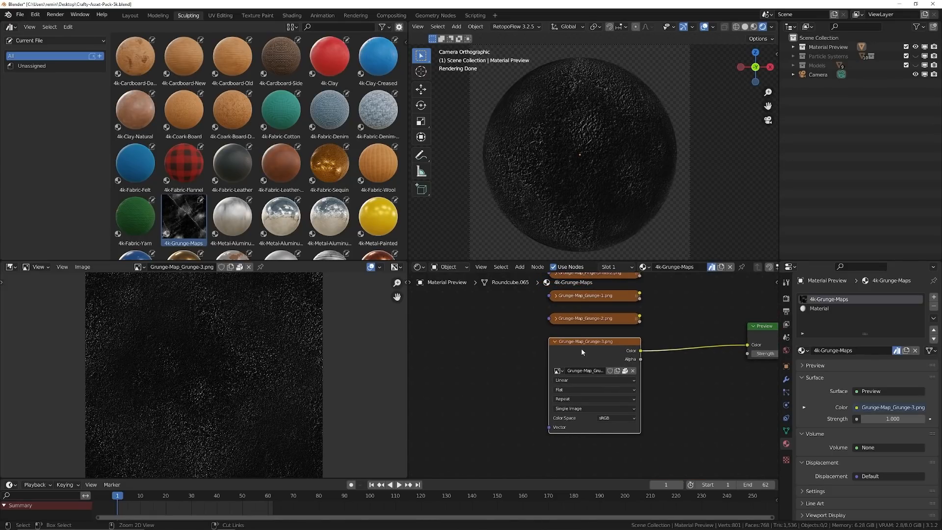
pyautogui.hotkey('ctrl', 't')
pyautogui.moveTo(455, 356); pyautogui.dragTo(517, 339, button='middle')
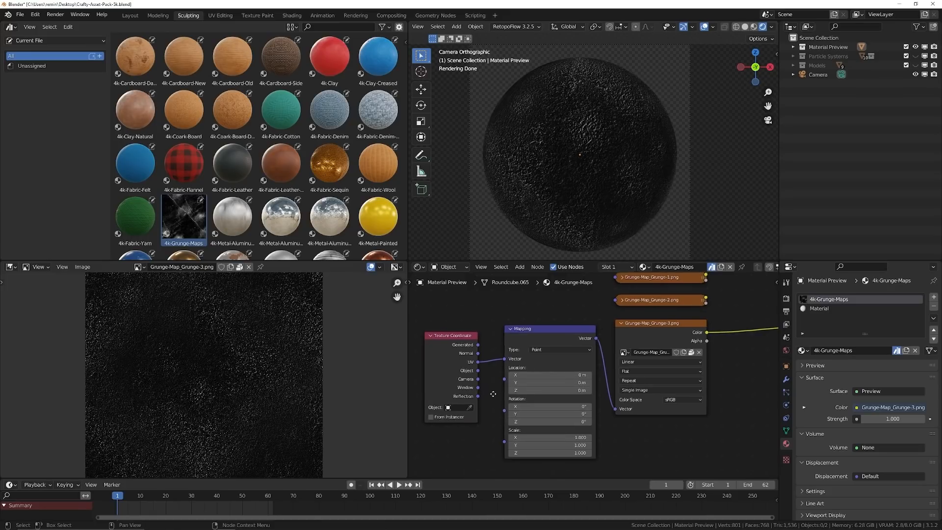
# Connect the Texture Coordinate node's Generated output to the Mapping node's Vector input in place of UV.
pyautogui.moveTo(539, 370); pyautogui.dragTo(542, 358, button='middle')
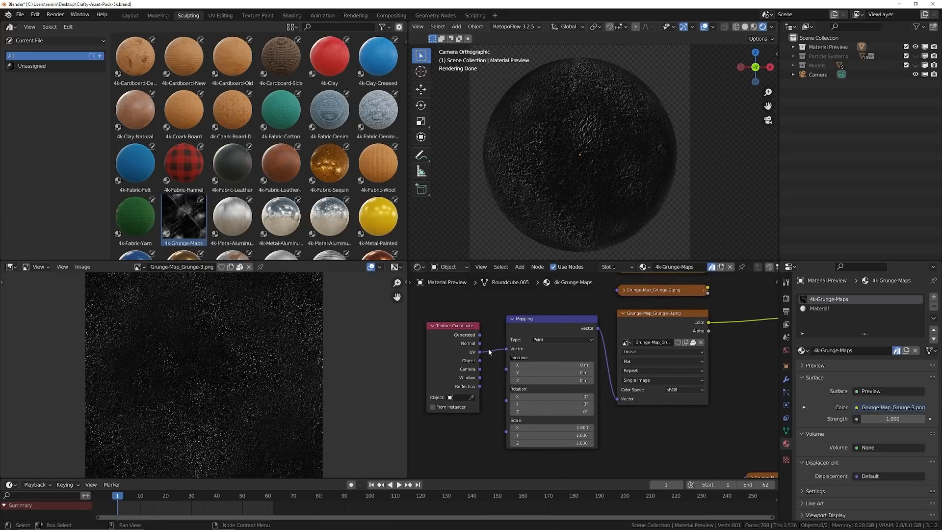
pyautogui.moveTo(479, 335); pyautogui.dragTo(506, 351)
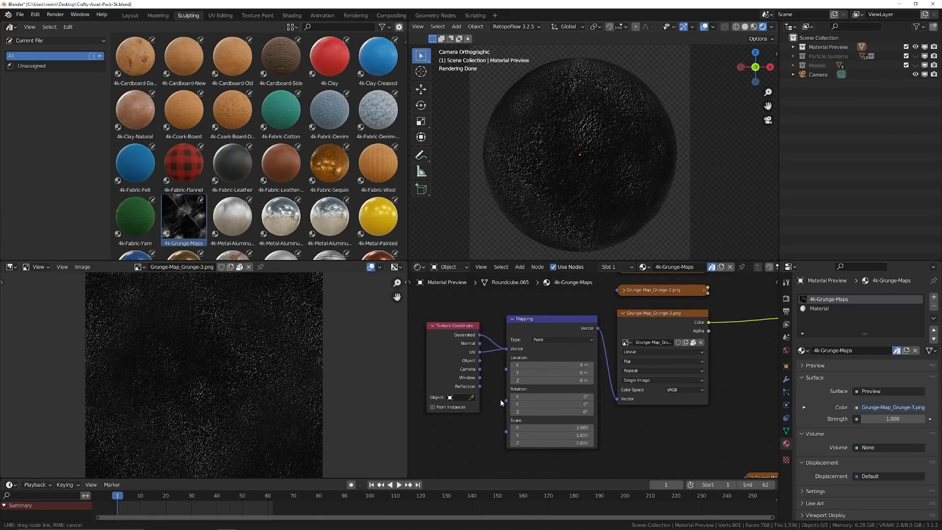
pyautogui.moveTo(499, 398); pyautogui.dragTo(499, 399)
pyautogui.moveTo(502, 367); pyautogui.dragTo(498, 324, button='middle')
# Set the Mapping node's scale to 2 on X, Y and Z.
pyautogui.doubleClick(553, 383)
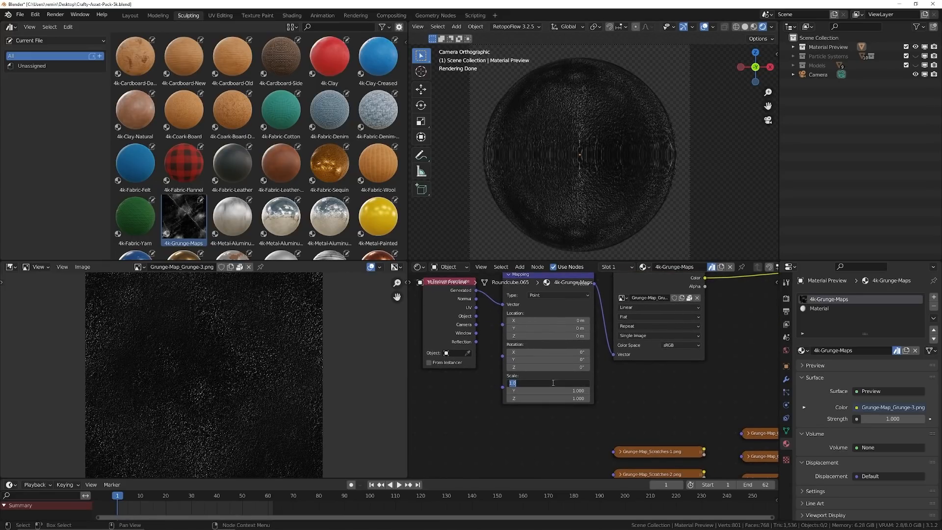
pyautogui.write('2')
pyautogui.doubleClick(581, 391)
pyautogui.write('2')
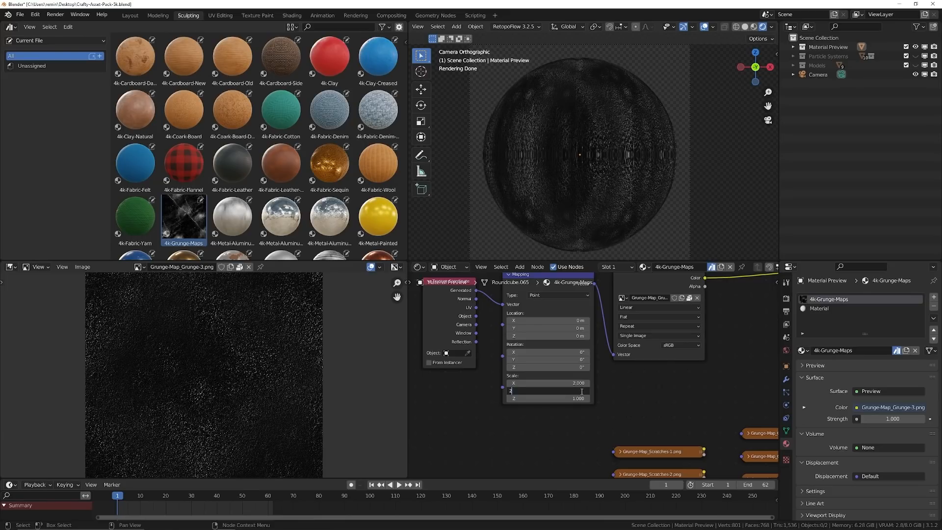
pyautogui.press('Tab')
pyautogui.write('2')
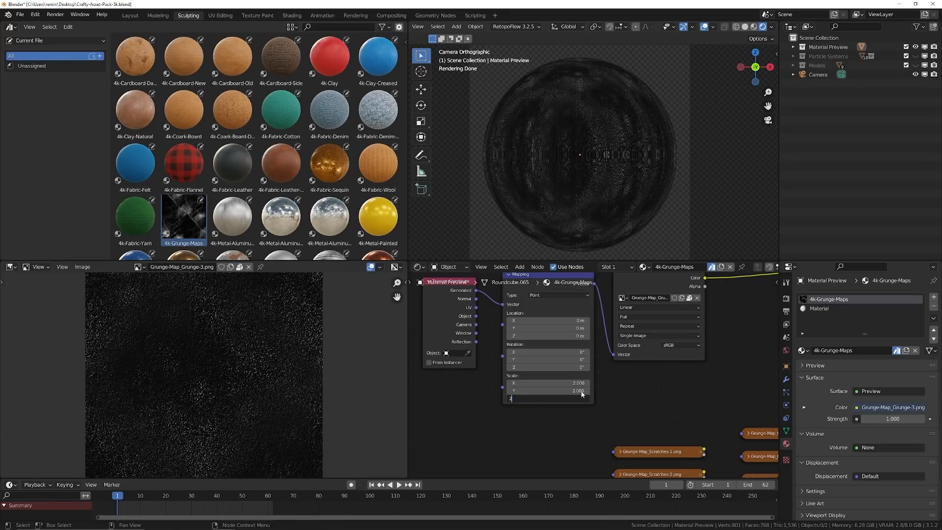
pyautogui.click(657, 363)
# Set the projection method of the Grunge-Map_Grunge-3.png image texture node to Box.
pyautogui.moveTo(630, 362); pyautogui.dragTo(570, 422, button='middle')
pyautogui.scroll(2, 597, 389)
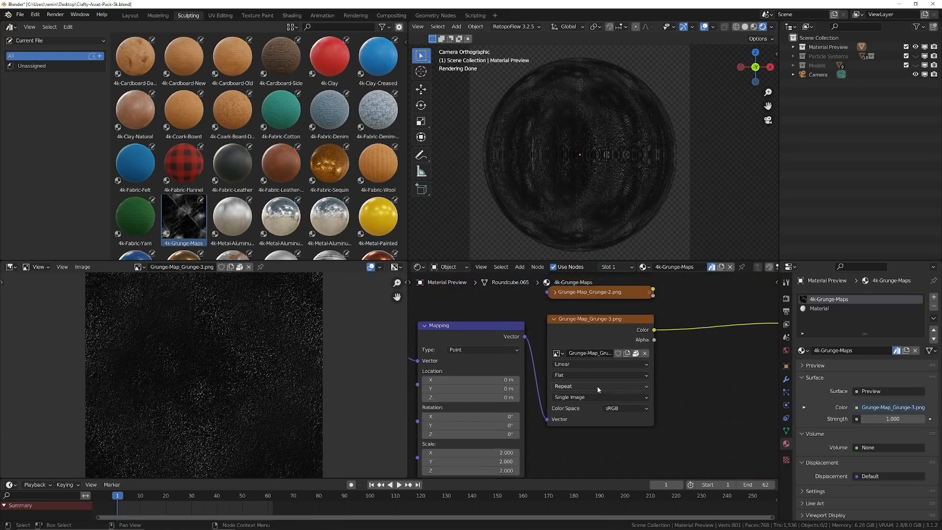
pyautogui.scroll(1, 597, 387)
pyautogui.moveTo(598, 387); pyautogui.dragTo(546, 400, button='middle')
pyautogui.click(550, 330)
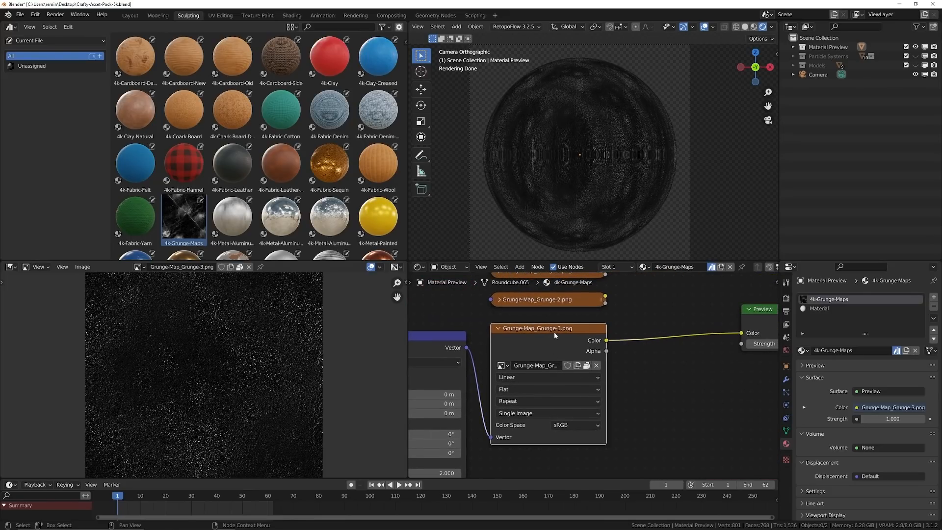
pyautogui.moveTo(554, 332); pyautogui.dragTo(558, 332)
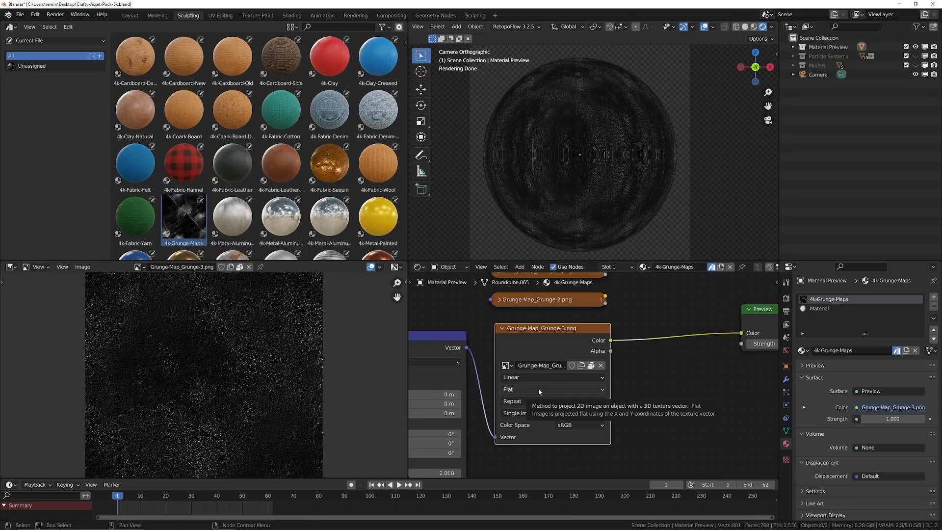
pyautogui.click(539, 391)
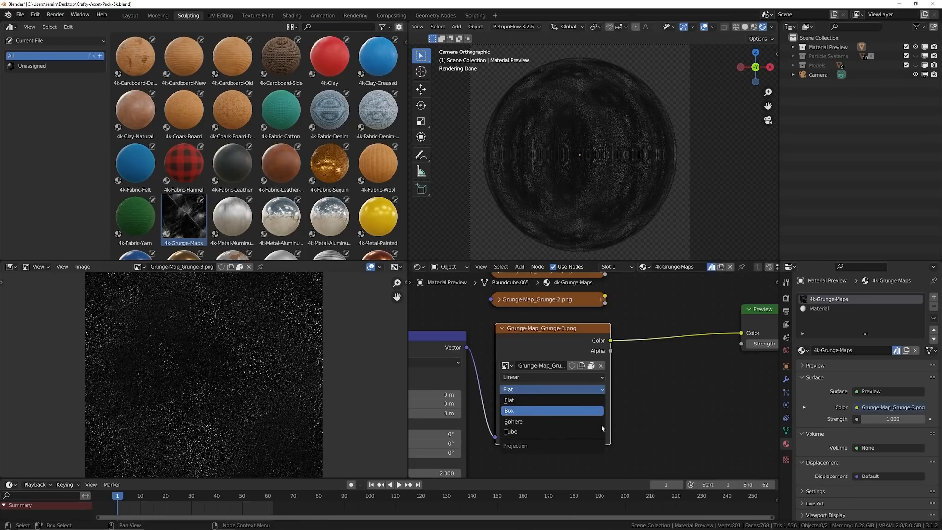
pyautogui.click(589, 411)
# Switch the viewport shading to Material Preview and inspect the projection seams around the sphere.
pyautogui.moveTo(649, 219); pyautogui.dragTo(611, 228, button='middle')
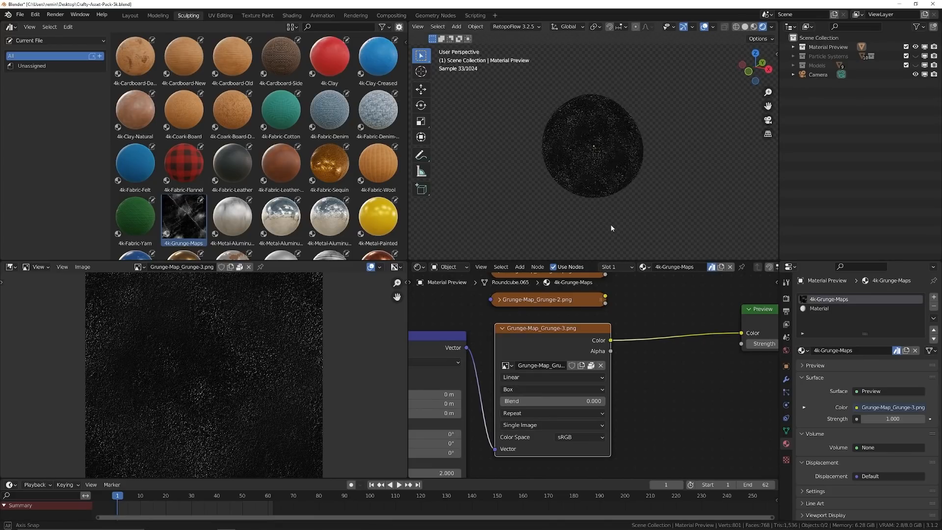
pyautogui.scroll(4, 607, 183)
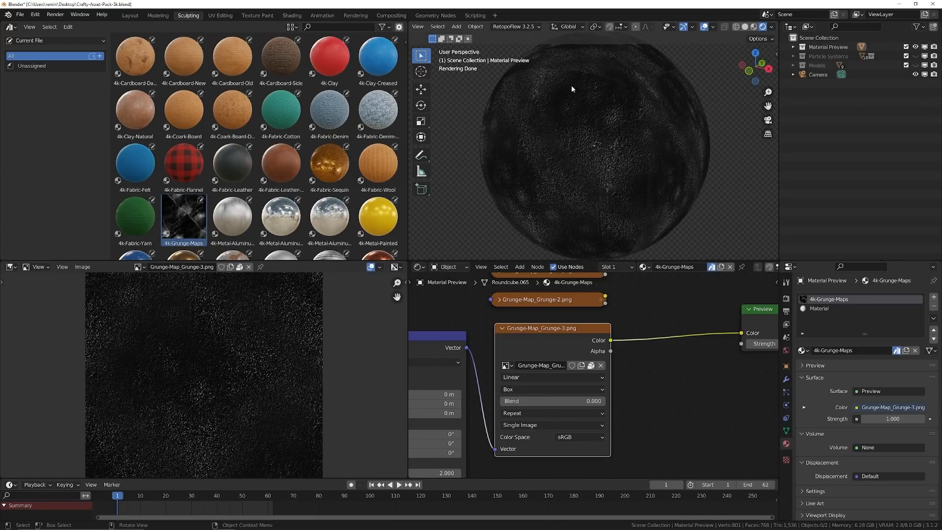
pyautogui.press('z')
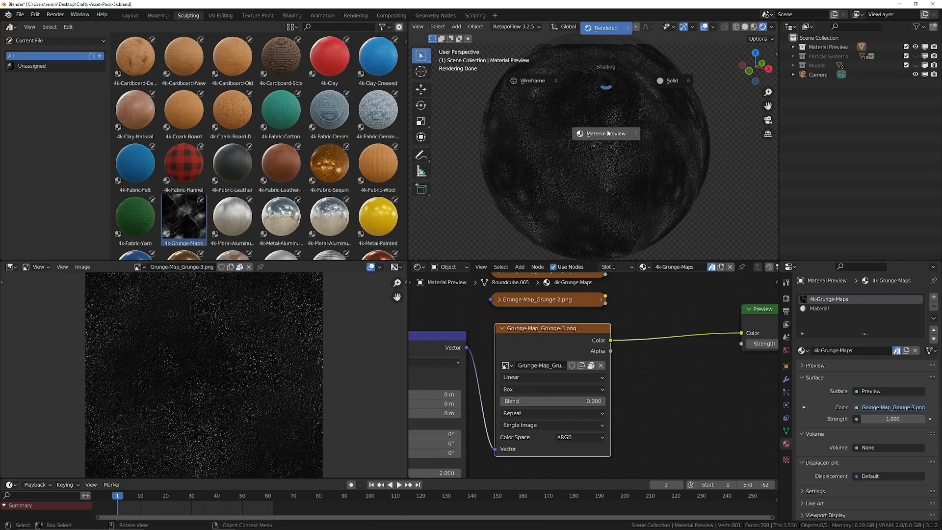
pyautogui.click(598, 111)
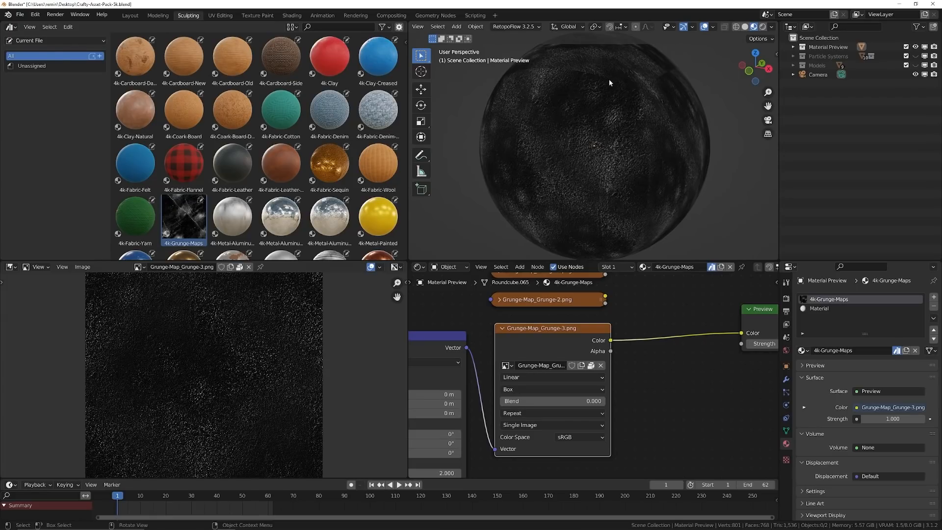
pyautogui.moveTo(660, 138); pyautogui.dragTo(632, 141, button='middle')
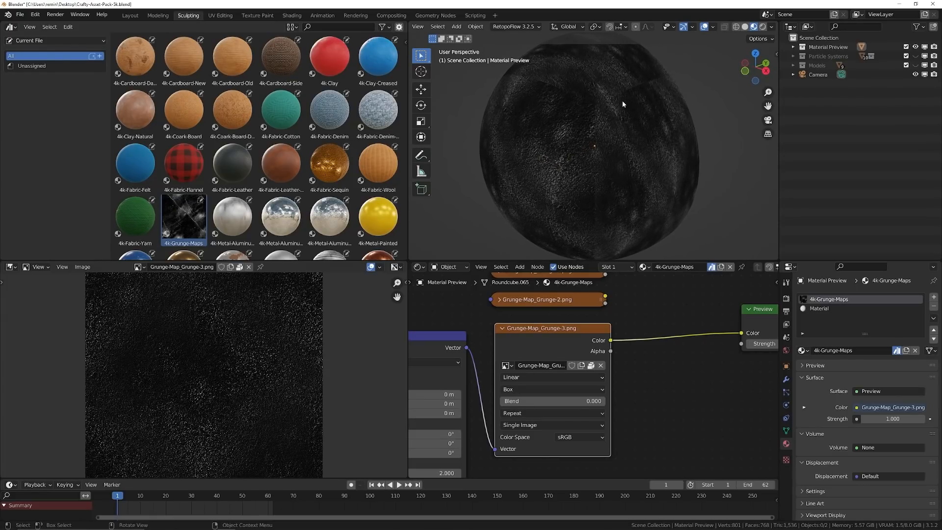
pyautogui.scroll(-3, 657, 147)
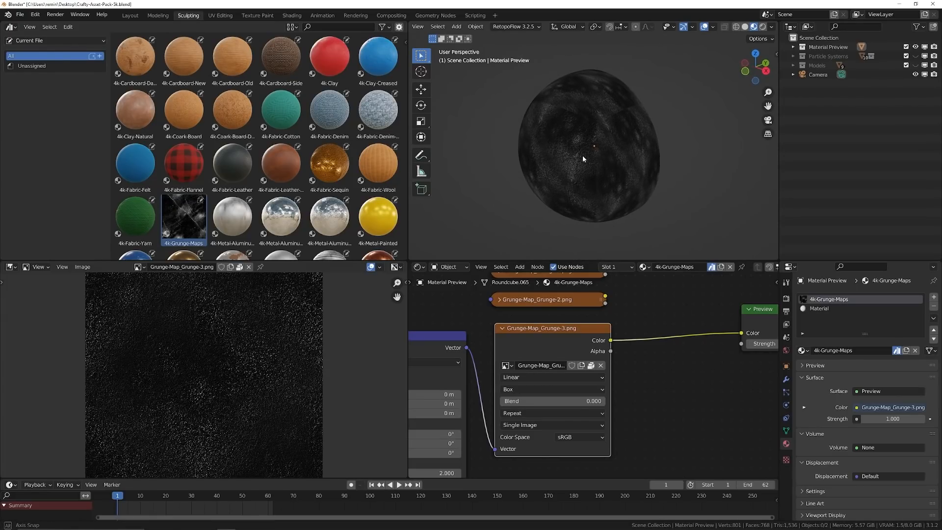
pyautogui.moveTo(582, 157); pyautogui.dragTo(665, 152, button='middle')
pyautogui.scroll(3, 583, 127)
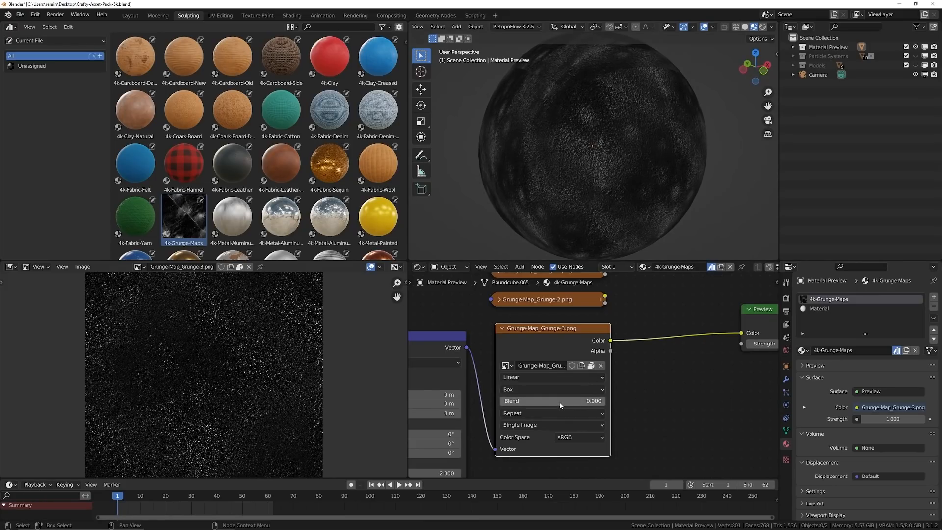
# Try Blend values of 1 and 0.25 for the box projection on the Grunge-Map_Grunge-3.png node.
pyautogui.moveTo(559, 402); pyautogui.dragTo(585, 402)
pyautogui.moveTo(525, 401); pyautogui.dragTo(605, 401)
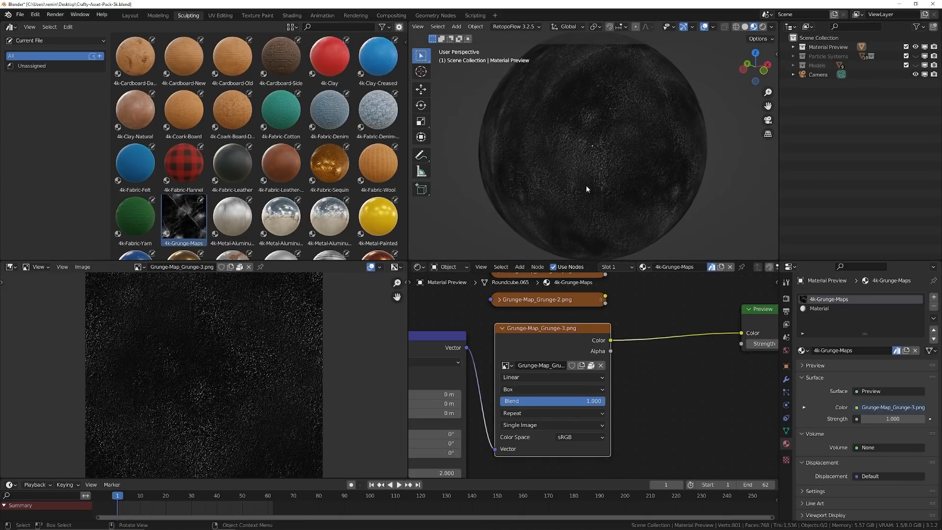
pyautogui.moveTo(604, 401); pyautogui.dragTo(526, 400)
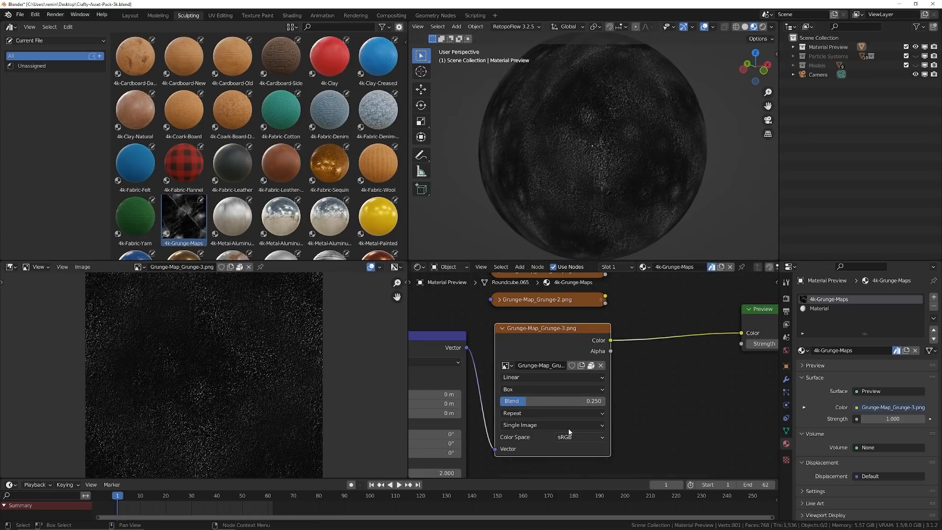
# Set the box projection's Blend to 0.5 and check the softened seams from another side of the sphere.
pyautogui.doubleClick(582, 401)
pyautogui.write('0.5')
pyautogui.press('Return')
pyautogui.scroll(-2, 596, 145)
pyautogui.moveTo(614, 184); pyautogui.dragTo(548, 186, button='middle')
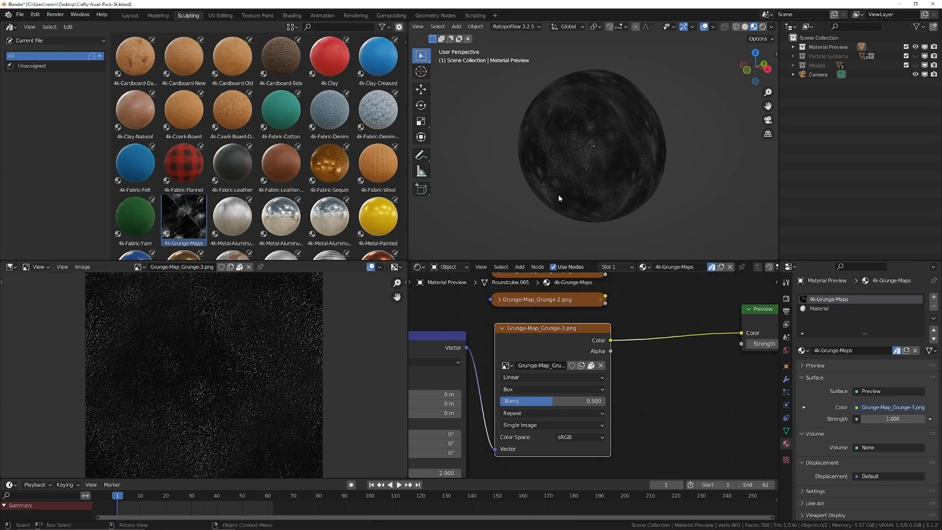